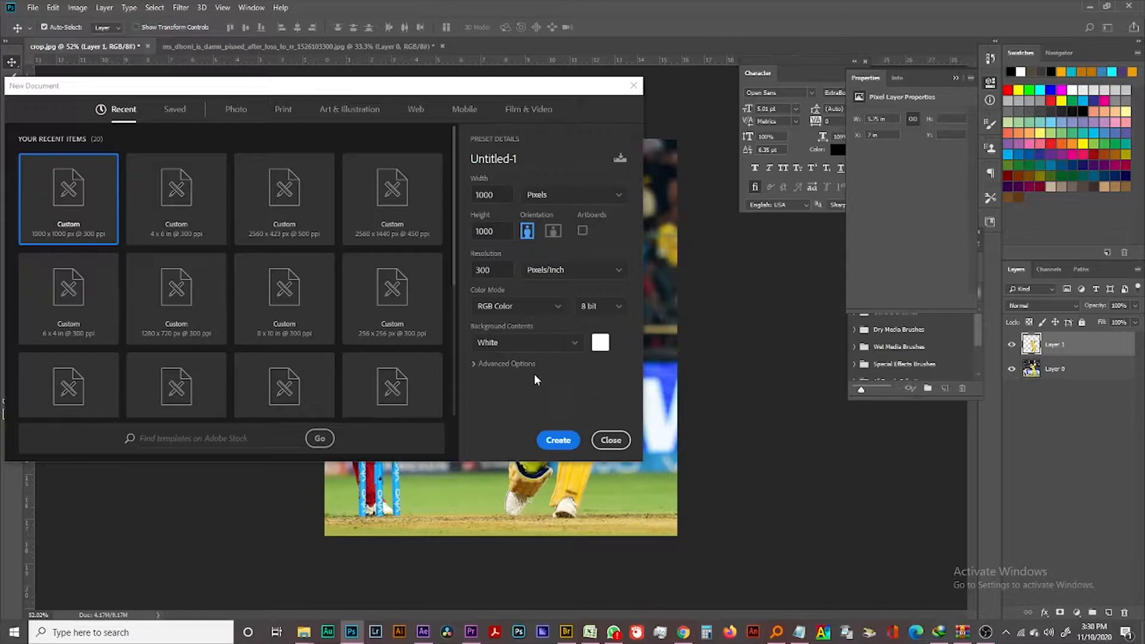
Step: Create a white 1000 x 1000 px document at 300 pixels/inch and add an empty layer above its unlocked background
{"action": "left_click", "coordinate": [559, 440]}
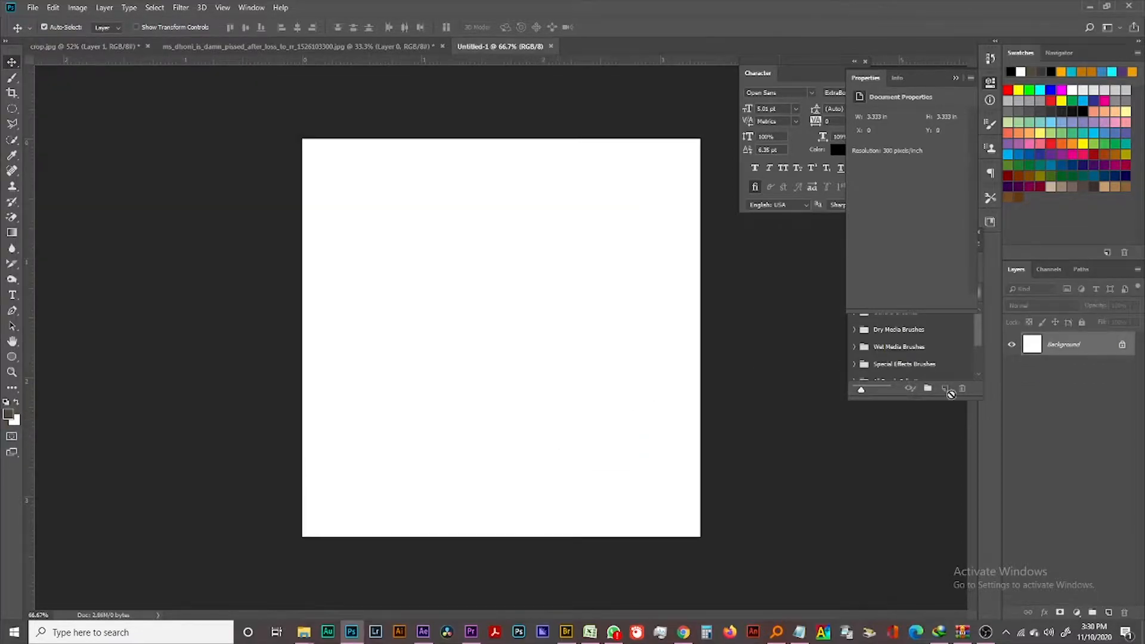
{"action": "left_click", "coordinate": [1122, 346]}
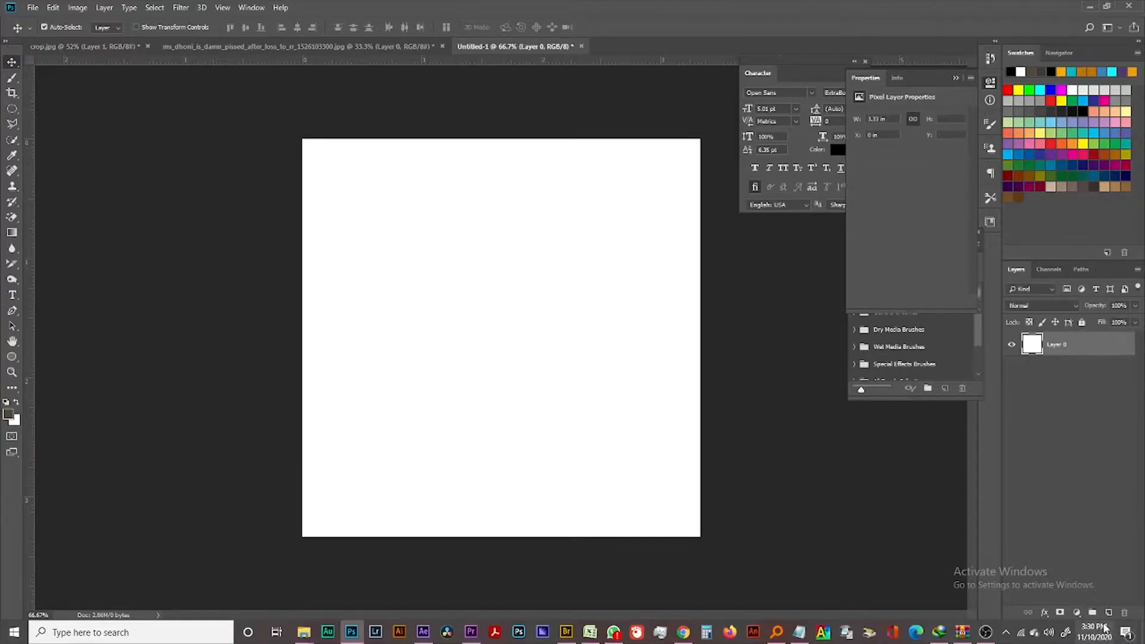
{"action": "left_click", "coordinate": [1108, 613]}
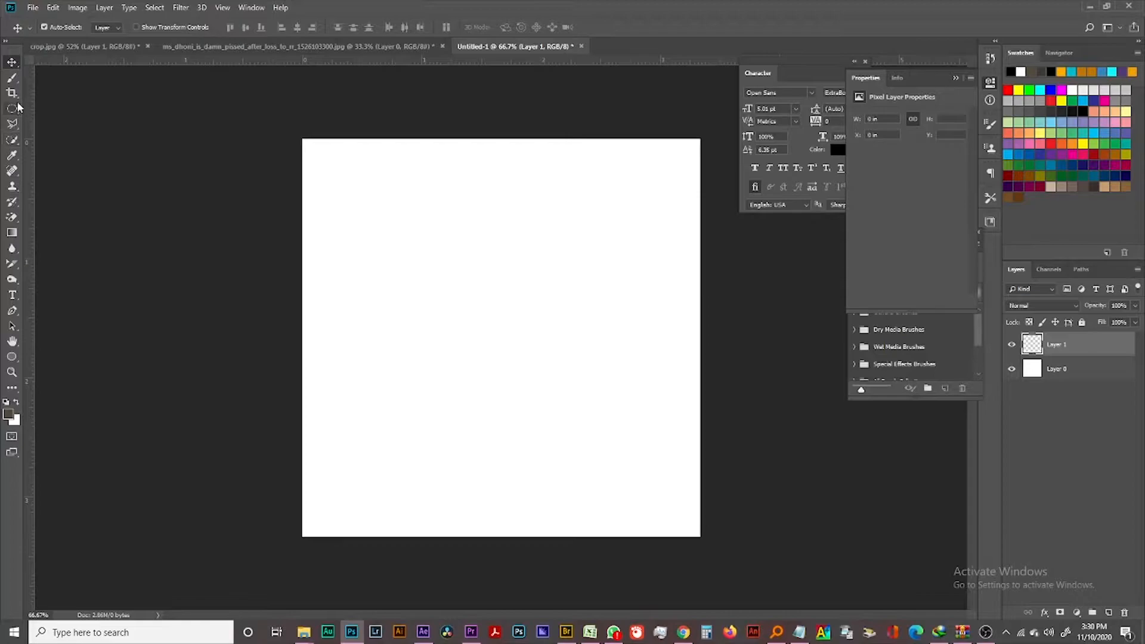
Step: Choose the Brush tool and set the foreground colour to orange
{"action": "left_click", "coordinate": [12, 78]}
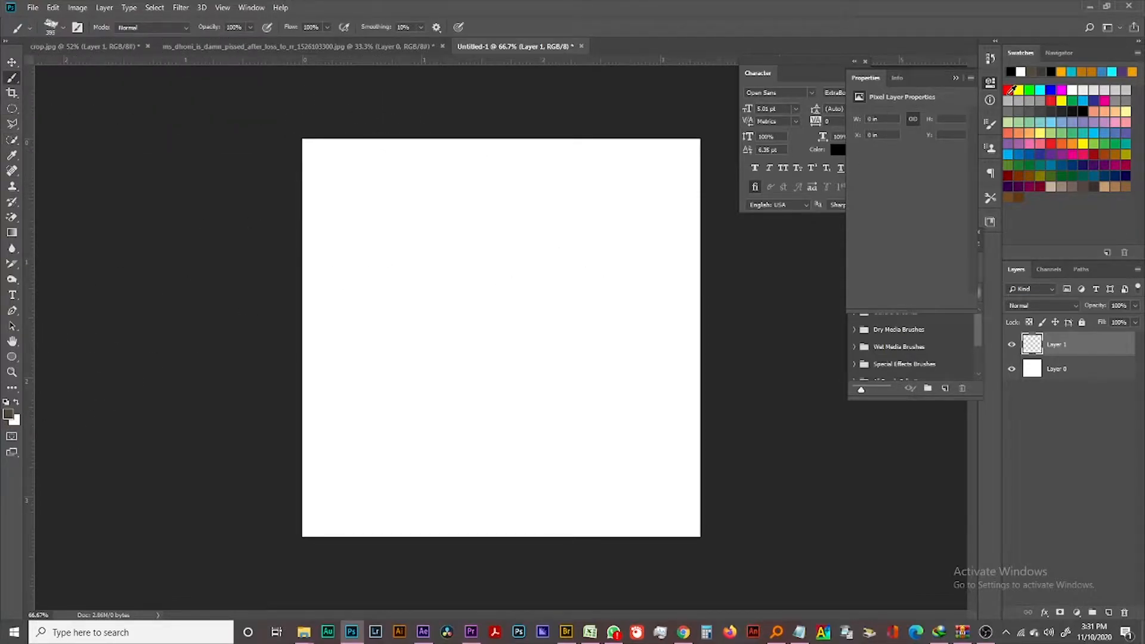
{"action": "left_click", "coordinate": [1019, 90]}
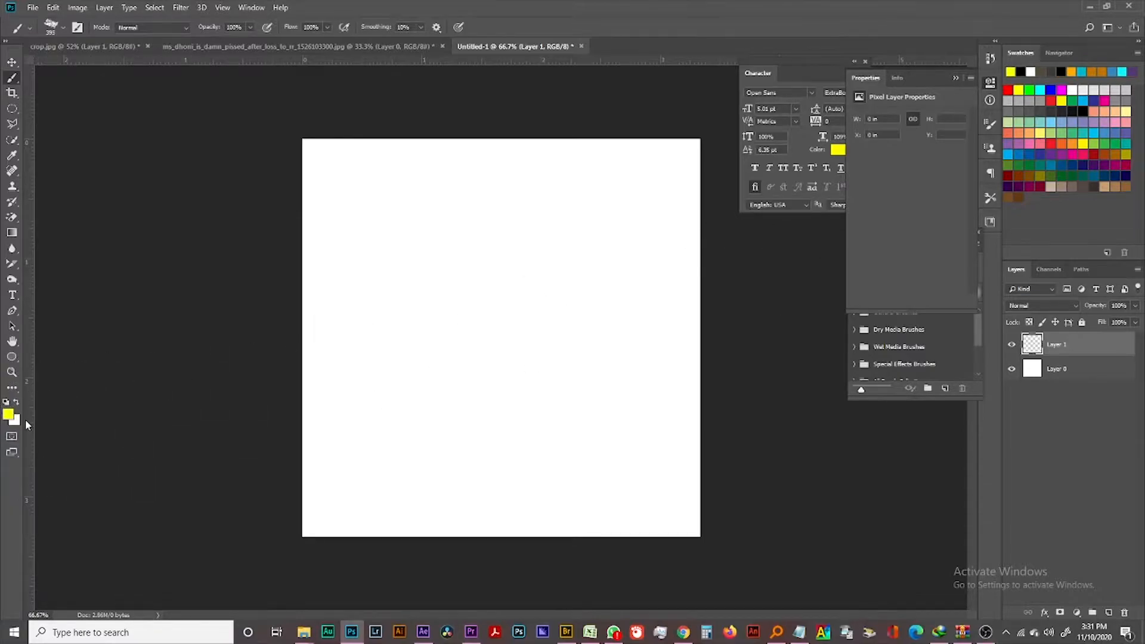
{"action": "left_click", "coordinate": [7, 414]}
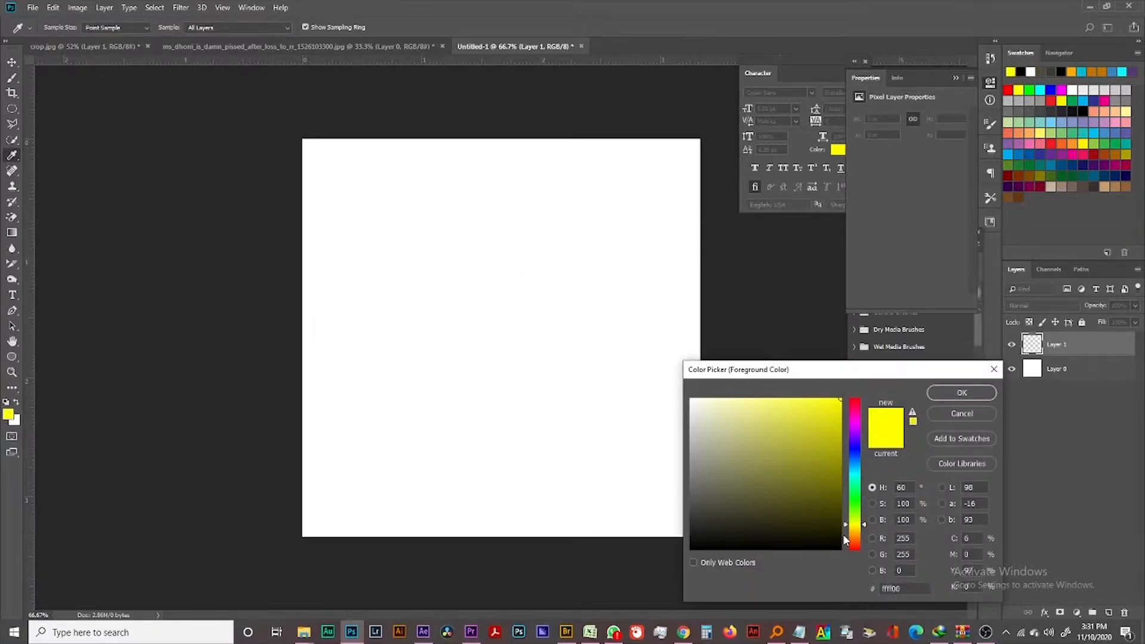
{"action": "left_click_drag", "start_coordinate": [850, 529], "coordinate": [849, 534]}
{"action": "left_click", "coordinate": [811, 402]}
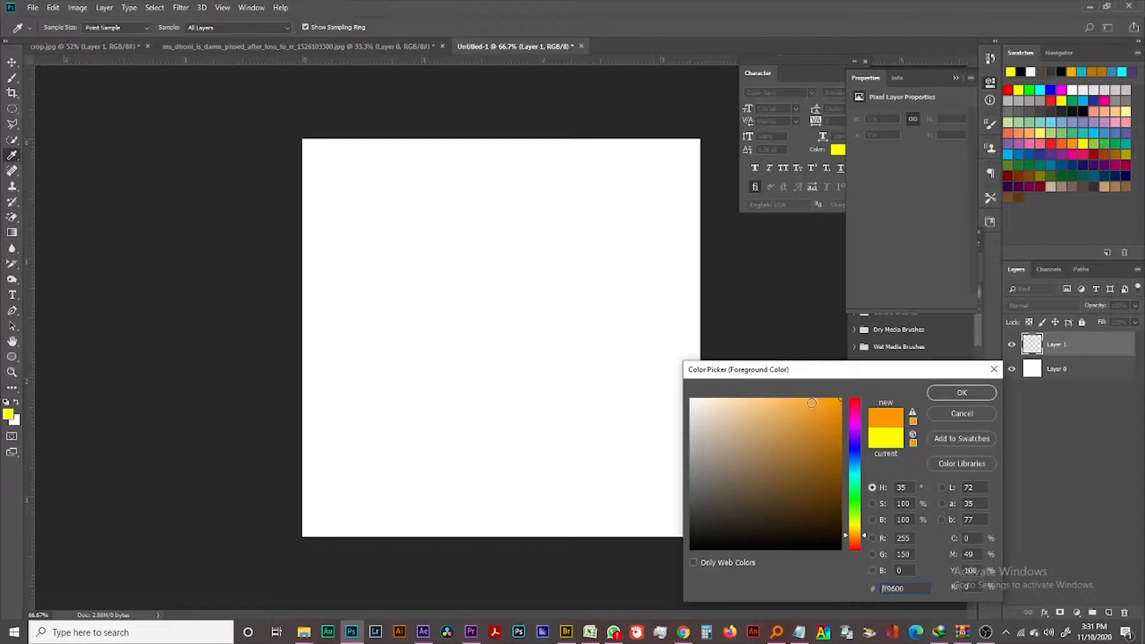
{"action": "left_click", "coordinate": [960, 393]}
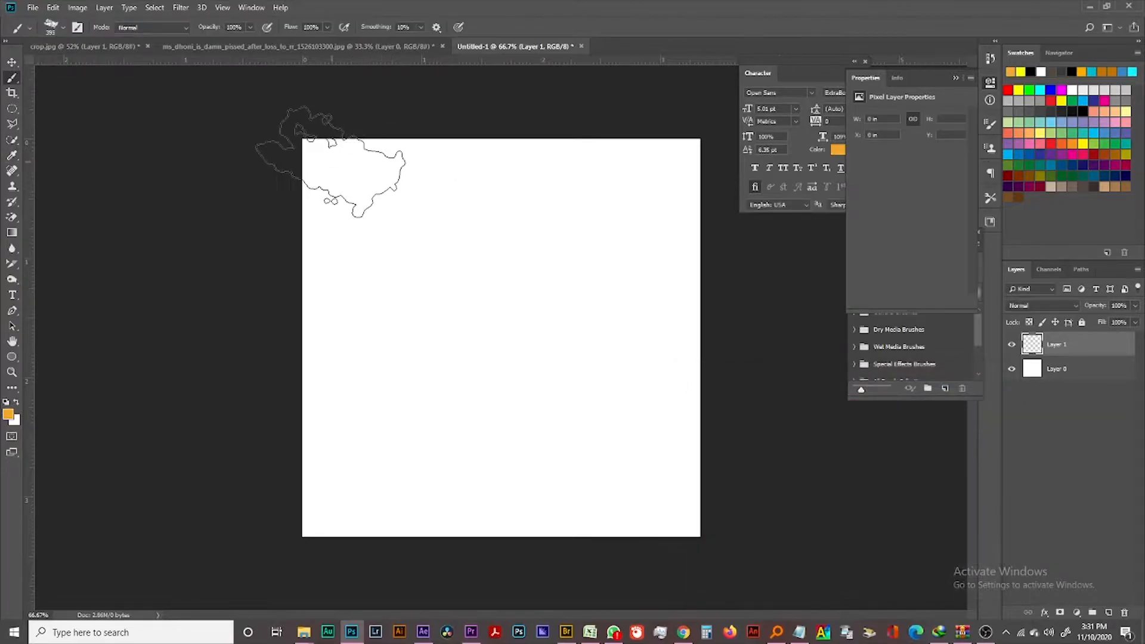
Step: Paint a solid orange band across the upper part of the canvas on the new layer
{"action": "left_click", "coordinate": [331, 168]}
{"action": "mouse_move", "coordinate": [438, 179]}
{"action": "left_mouse_down"}
{"action": "mouse_move", "coordinate": [331, 234]}
{"action": "mouse_move", "coordinate": [319, 221]}
{"action": "mouse_move", "coordinate": [321, 196]}
{"action": "mouse_move", "coordinate": [411, 183]}
{"action": "mouse_move", "coordinate": [599, 177]}
{"action": "mouse_move", "coordinate": [642, 201]}
{"action": "mouse_move", "coordinate": [603, 220]}
{"action": "mouse_move", "coordinate": [408, 232]}
{"action": "mouse_move", "coordinate": [433, 272]}
{"action": "mouse_move", "coordinate": [350, 230]}
{"action": "mouse_move", "coordinate": [436, 244]}
{"action": "mouse_move", "coordinate": [328, 255]}
{"action": "mouse_move", "coordinate": [331, 265]}
{"action": "mouse_move", "coordinate": [461, 263]}
{"action": "mouse_move", "coordinate": [584, 222]}
{"action": "mouse_move", "coordinate": [649, 170]}
{"action": "mouse_move", "coordinate": [653, 220]}
{"action": "mouse_move", "coordinate": [672, 247]}
{"action": "mouse_move", "coordinate": [669, 209]}
{"action": "mouse_move", "coordinate": [637, 174]}
{"action": "mouse_move", "coordinate": [335, 184]}
{"action": "mouse_move", "coordinate": [579, 158]}
{"action": "mouse_move", "coordinate": [339, 159]}
{"action": "mouse_move", "coordinate": [690, 152]}
{"action": "mouse_move", "coordinate": [315, 168]}
{"action": "mouse_move", "coordinate": [295, 182]}
{"action": "mouse_move", "coordinate": [549, 157]}
{"action": "mouse_move", "coordinate": [677, 176]}
{"action": "mouse_move", "coordinate": [344, 199]}
{"action": "mouse_move", "coordinate": [586, 180]}
{"action": "left_mouse_up"}
{"action": "right_click", "coordinate": [468, 244]}
{"action": "right_click", "coordinate": [439, 159]}
{"action": "left_click", "coordinate": [516, 237]}
Step: Roughen the lower edge of the orange band with strokes of the textured 395 px brush across its full width
{"action": "right_click", "coordinate": [469, 185]}
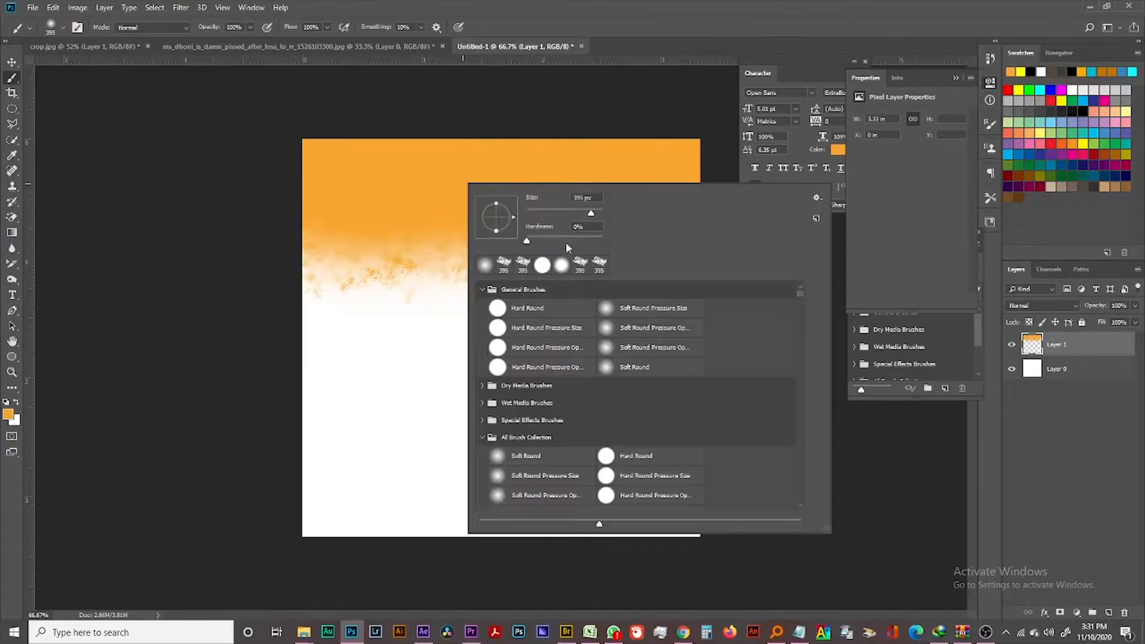
{"action": "left_click", "coordinate": [506, 266]}
{"action": "left_click_drag", "start_coordinate": [367, 241], "coordinate": [344, 267]}
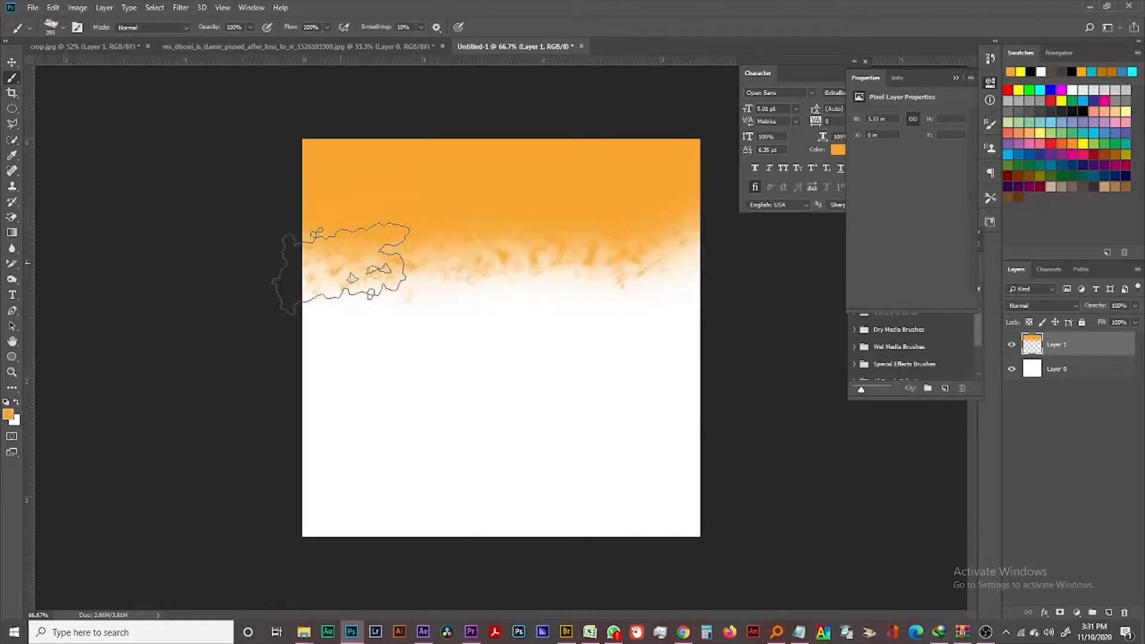
{"action": "mouse_move", "coordinate": [543, 256]}
{"action": "left_mouse_down"}
{"action": "mouse_move", "coordinate": [601, 247]}
{"action": "mouse_move", "coordinate": [693, 258]}
{"action": "mouse_move", "coordinate": [493, 234]}
{"action": "mouse_move", "coordinate": [424, 239]}
{"action": "mouse_move", "coordinate": [343, 269]}
{"action": "mouse_move", "coordinate": [388, 256]}
{"action": "mouse_move", "coordinate": [691, 260]}
{"action": "mouse_move", "coordinate": [338, 262]}
{"action": "mouse_move", "coordinate": [668, 249]}
{"action": "left_mouse_up"}
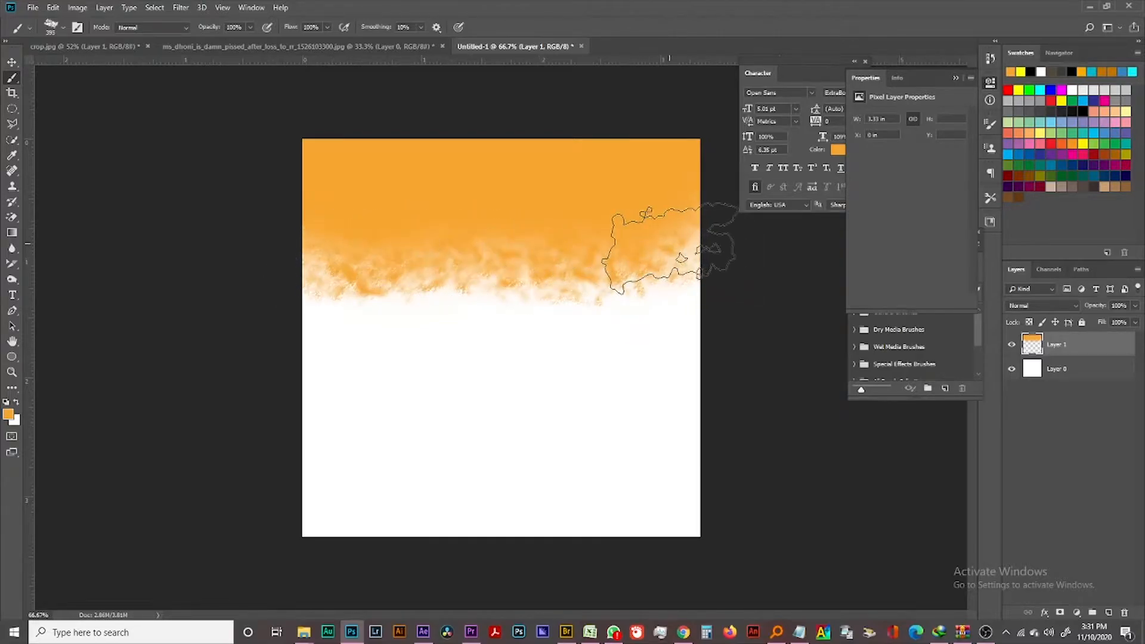
Step: Duplicate the orange band layer, shift one band upward and move the other into the lower half of the canvas
{"action": "left_click", "coordinate": [12, 62]}
{"action": "left_click_drag", "start_coordinate": [1065, 351], "coordinate": [1108, 611]}
{"action": "left_click_drag", "start_coordinate": [538, 240], "coordinate": [534, 167]}
{"action": "left_click_drag", "start_coordinate": [534, 269], "coordinate": [535, 424]}
Step: Flip the lower orange band horizontally and vertically so its rough edge faces upward
{"action": "key", "text": "ctrl+t"}
{"action": "right_click", "coordinate": [535, 411]}
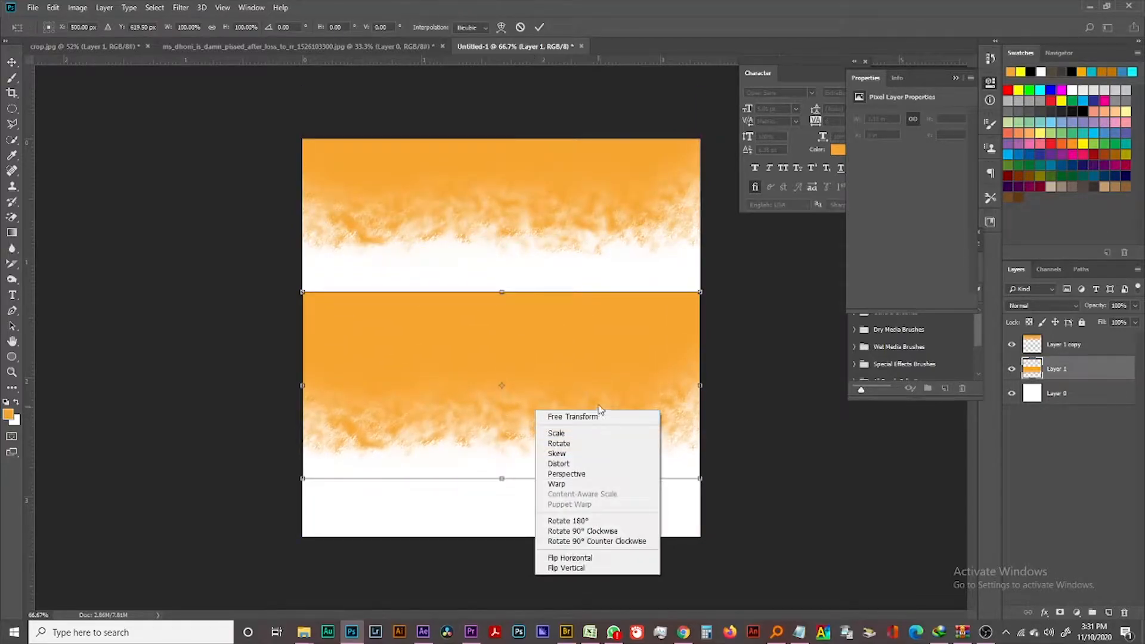
{"action": "left_click", "coordinate": [597, 557]}
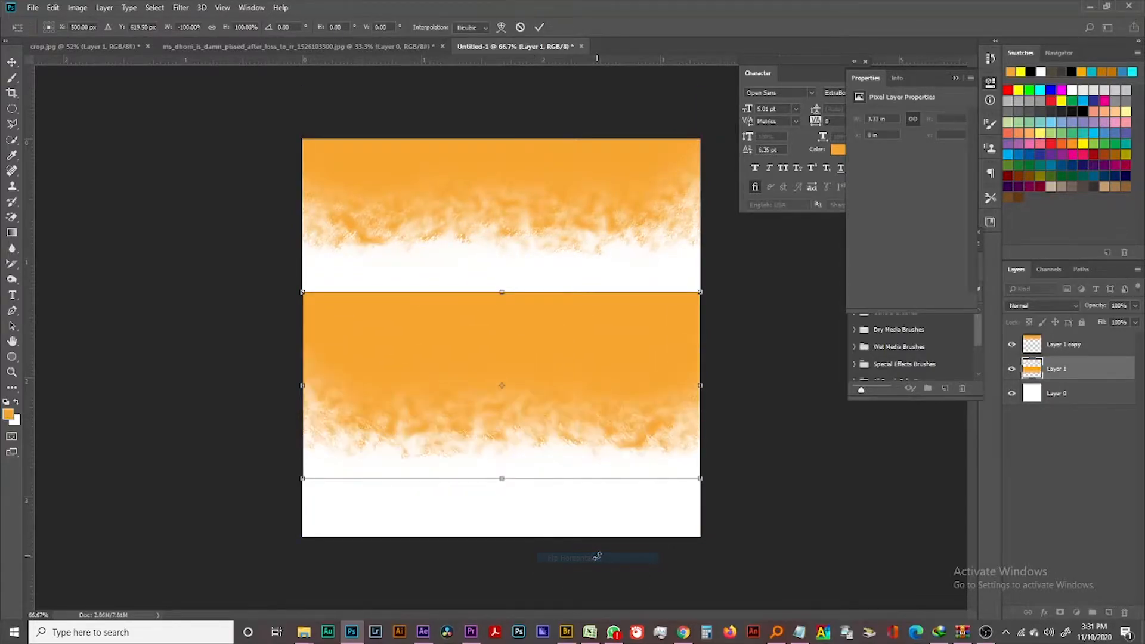
{"action": "right_click", "coordinate": [581, 444]}
{"action": "left_click", "coordinate": [605, 600]}
Step: Enlarge the lower band beyond the canvas sides and position both bands to leave a white strip between them
{"action": "left_click_drag", "start_coordinate": [572, 427], "coordinate": [566, 396]}
{"action": "left_click_drag", "start_coordinate": [702, 473], "coordinate": [667, 503]}
{"action": "key", "text": "Return"}
{"action": "left_click", "coordinate": [757, 322]}
{"action": "left_click_drag", "start_coordinate": [545, 229], "coordinate": [550, 216]}
{"action": "left_click_drag", "start_coordinate": [607, 405], "coordinate": [611, 428]}
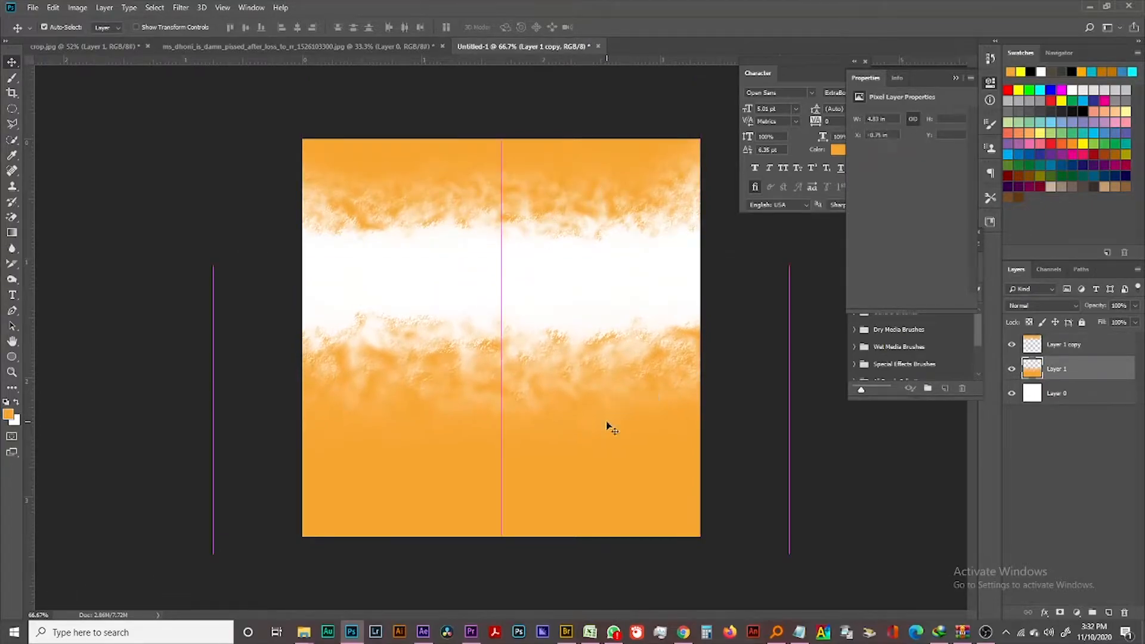
{"action": "left_click", "coordinate": [765, 408]}
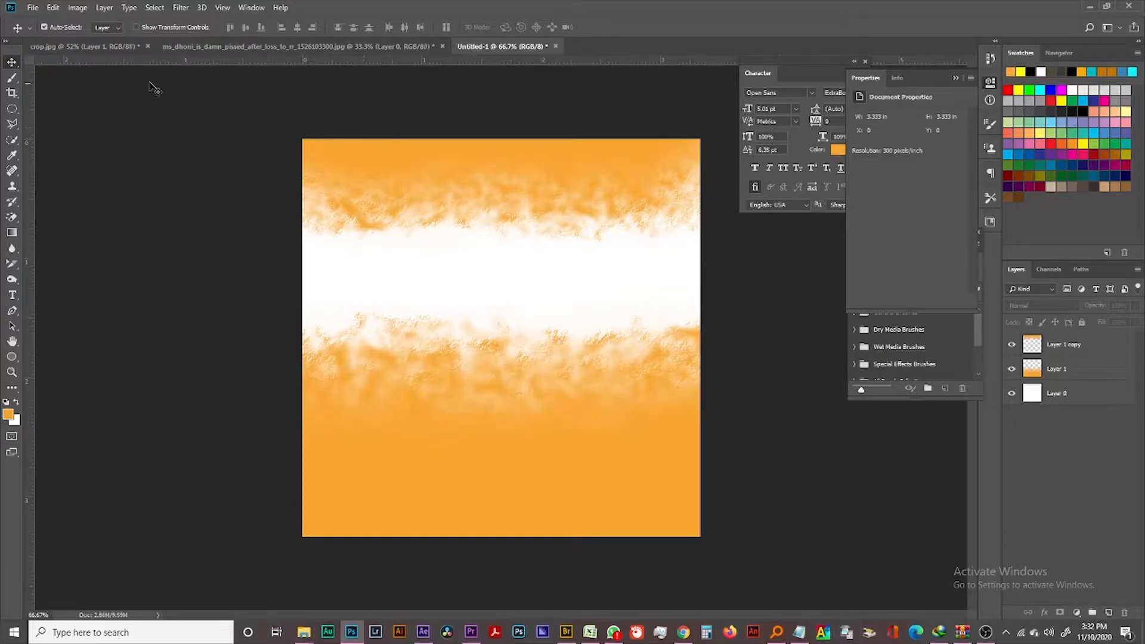
Step: Bring the cut-out batsman layer from crop.jpg into the Untitled-1 document
{"action": "left_click", "coordinate": [249, 45]}
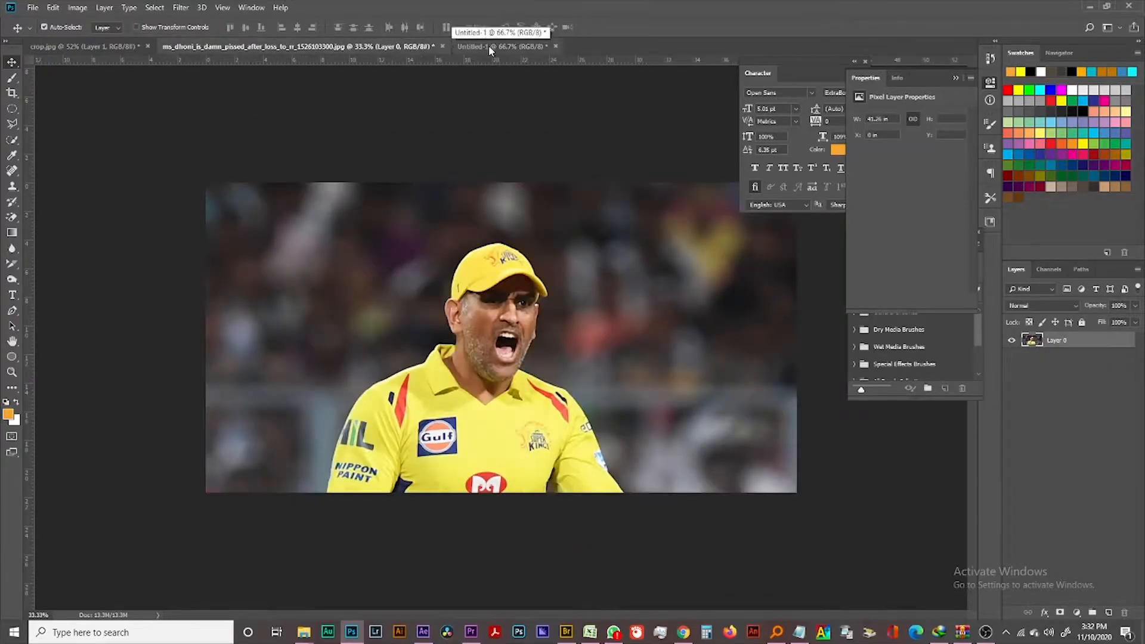
{"action": "left_click", "coordinate": [86, 49]}
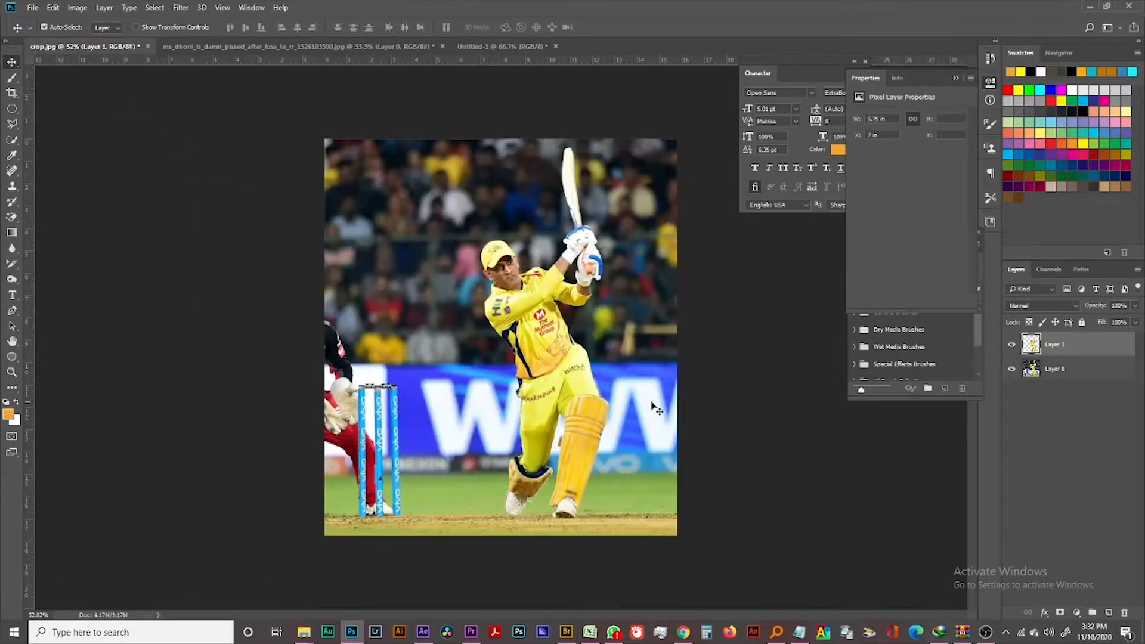
{"action": "left_click_drag", "start_coordinate": [545, 323], "coordinate": [291, 47]}
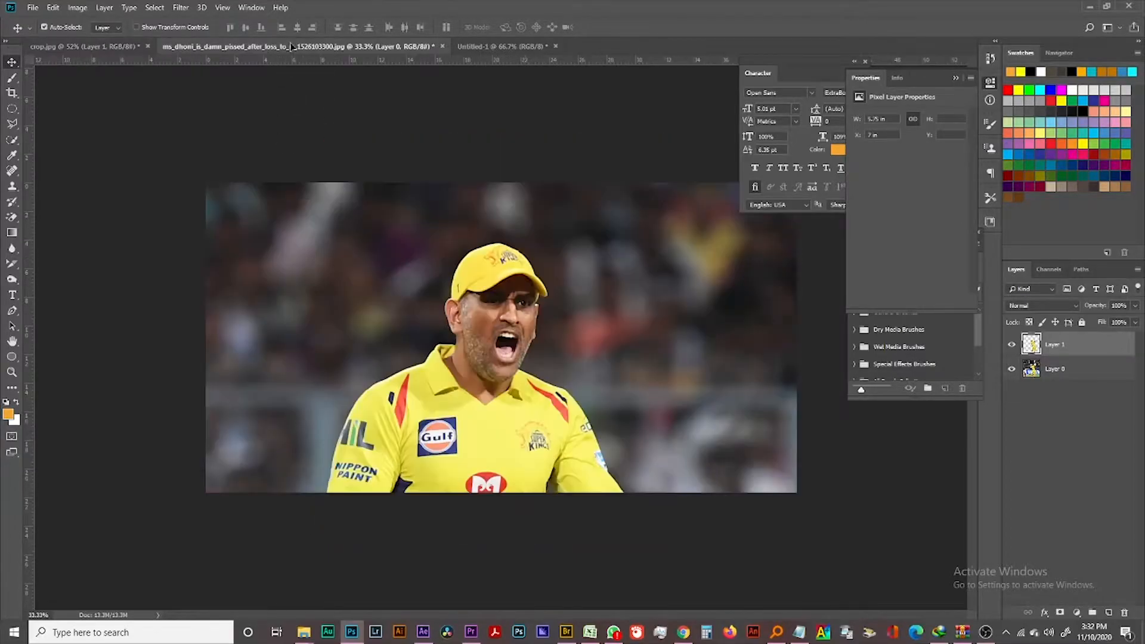
{"action": "left_click_drag", "start_coordinate": [496, 51], "coordinate": [486, 344]}
Step: Scale the batsman down to fit within the canvas from bat tip to shoes and centre him over the background
{"action": "key", "text": "ctrl+t"}
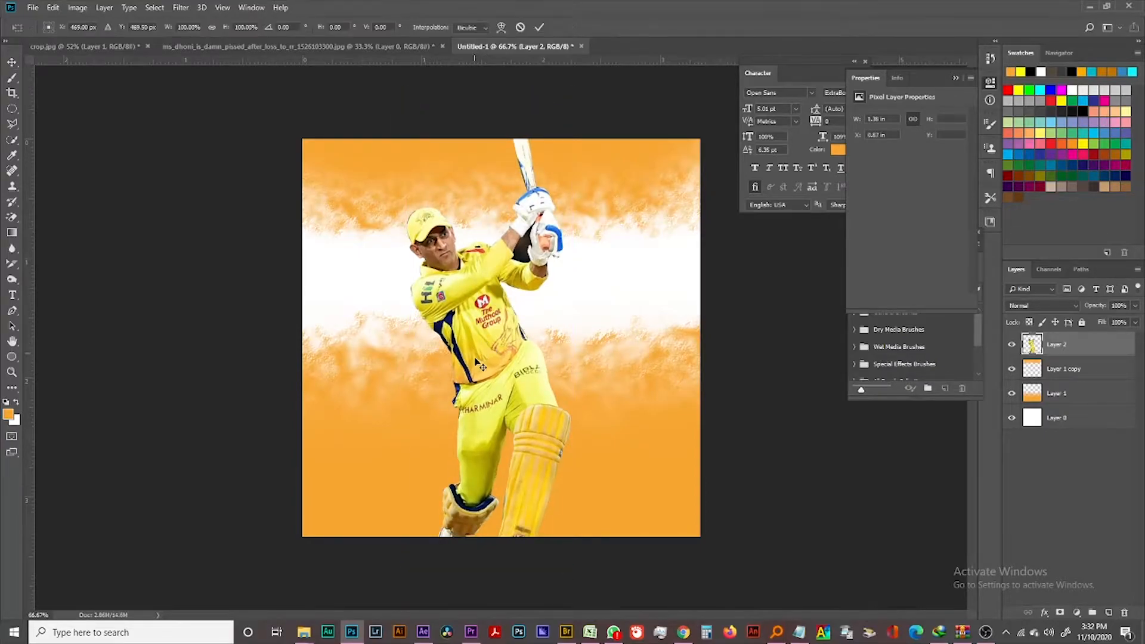
{"action": "left_click_drag", "start_coordinate": [572, 562], "coordinate": [532, 478]}
{"action": "key", "text": "Return"}
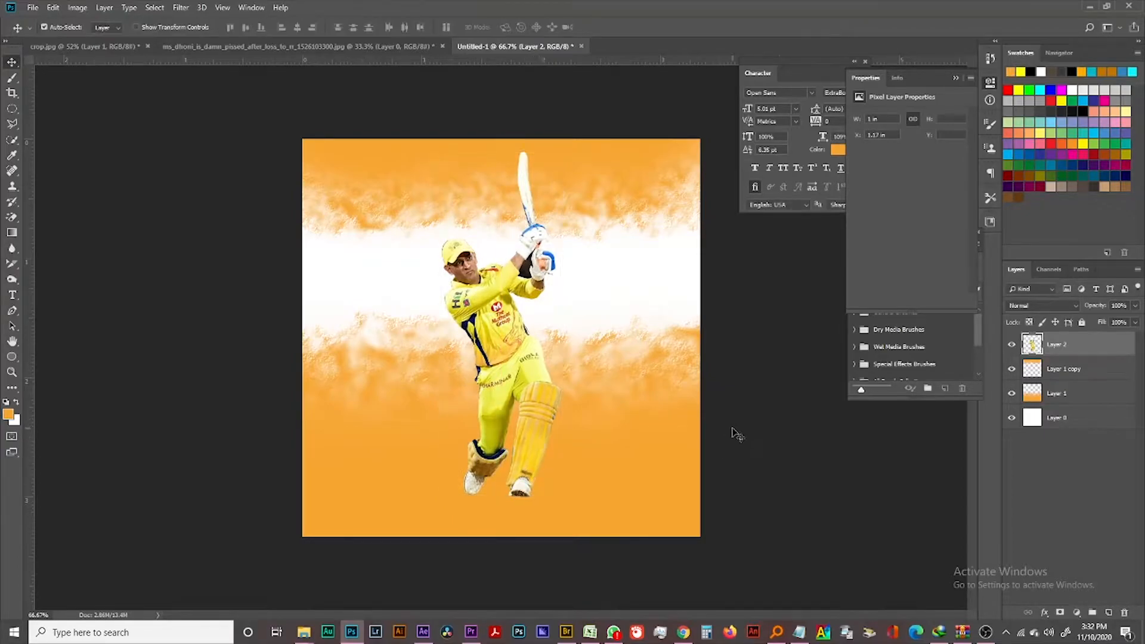
{"action": "left_click_drag", "start_coordinate": [532, 438], "coordinate": [533, 443]}
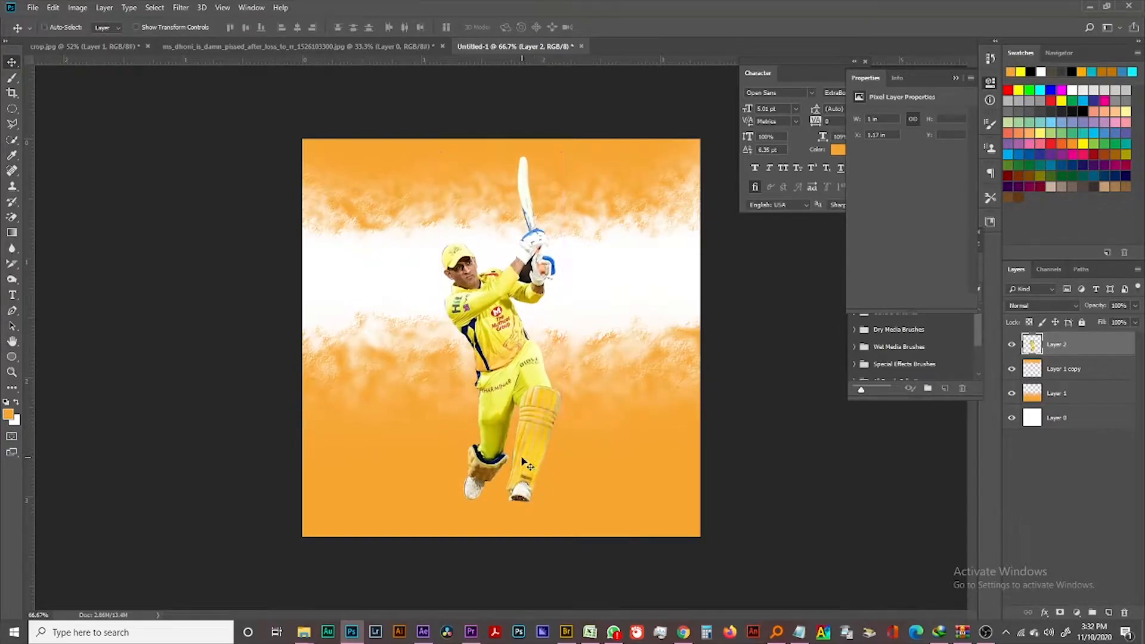
{"action": "key", "text": "ctrl+t"}
{"action": "left_click_drag", "start_coordinate": [563, 506], "coordinate": [568, 505]}
{"action": "key", "text": "Return"}
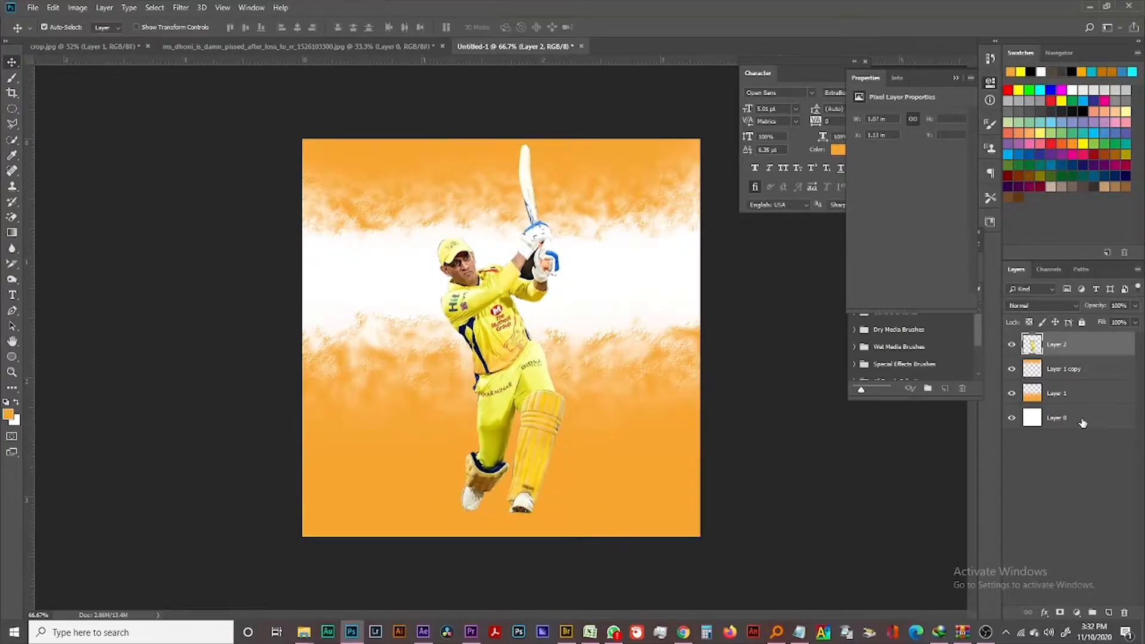
Step: Add a new layer directly beneath the batsman and choose a soft round brush for painting on it
{"action": "left_click", "coordinate": [1107, 613]}
{"action": "left_click_drag", "start_coordinate": [1033, 344], "coordinate": [1053, 380]}
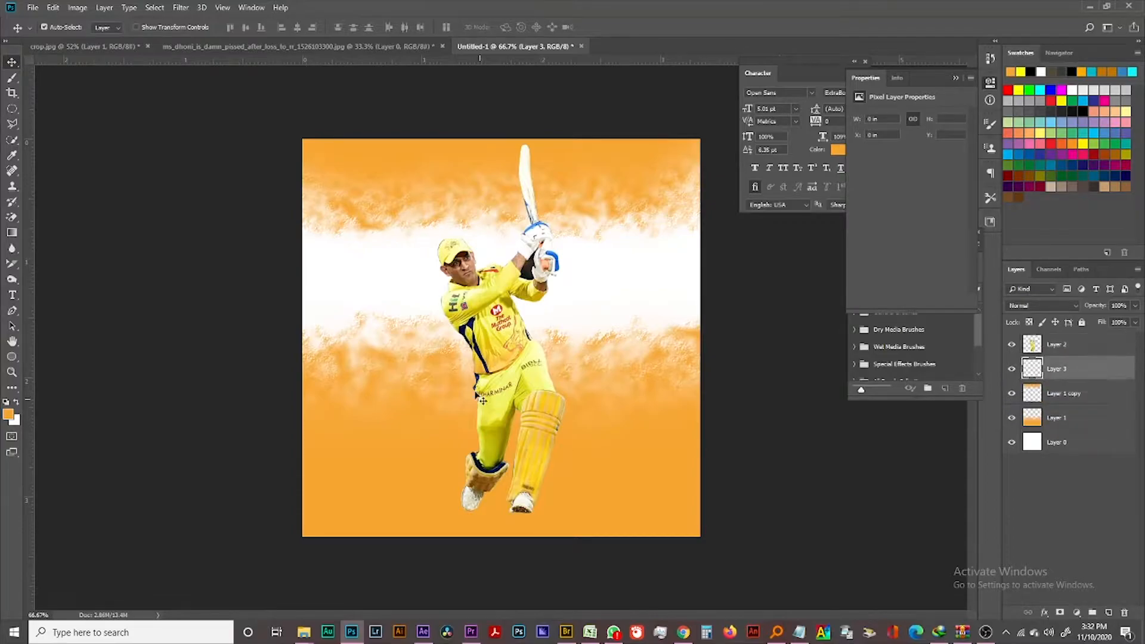
{"action": "key", "text": "b"}
{"action": "right_click", "coordinate": [423, 478]}
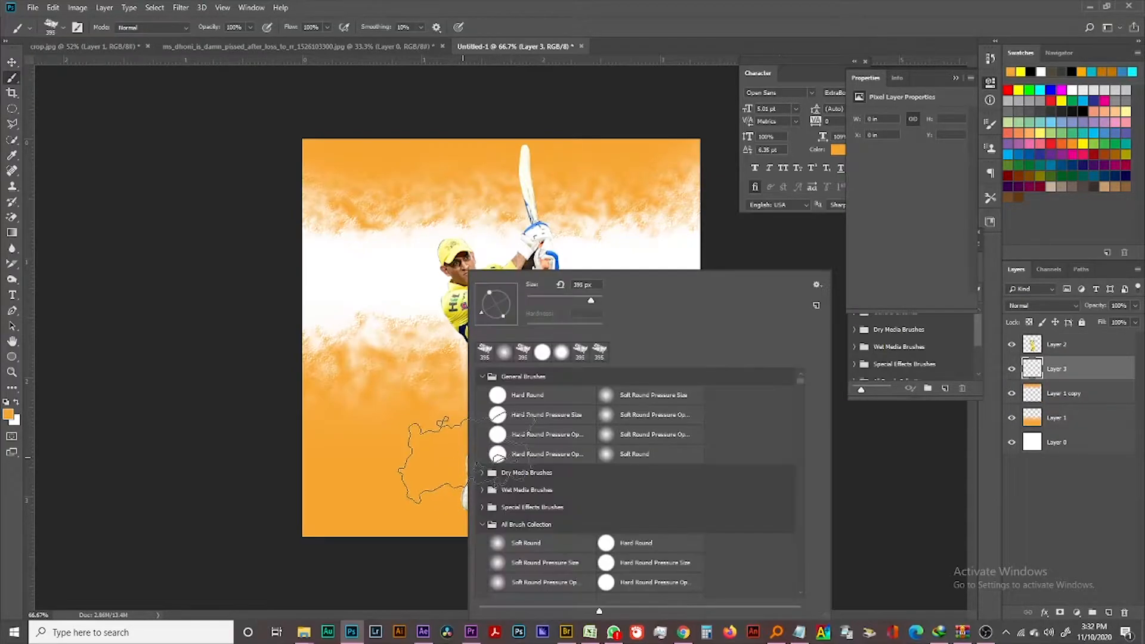
{"action": "left_click", "coordinate": [504, 351]}
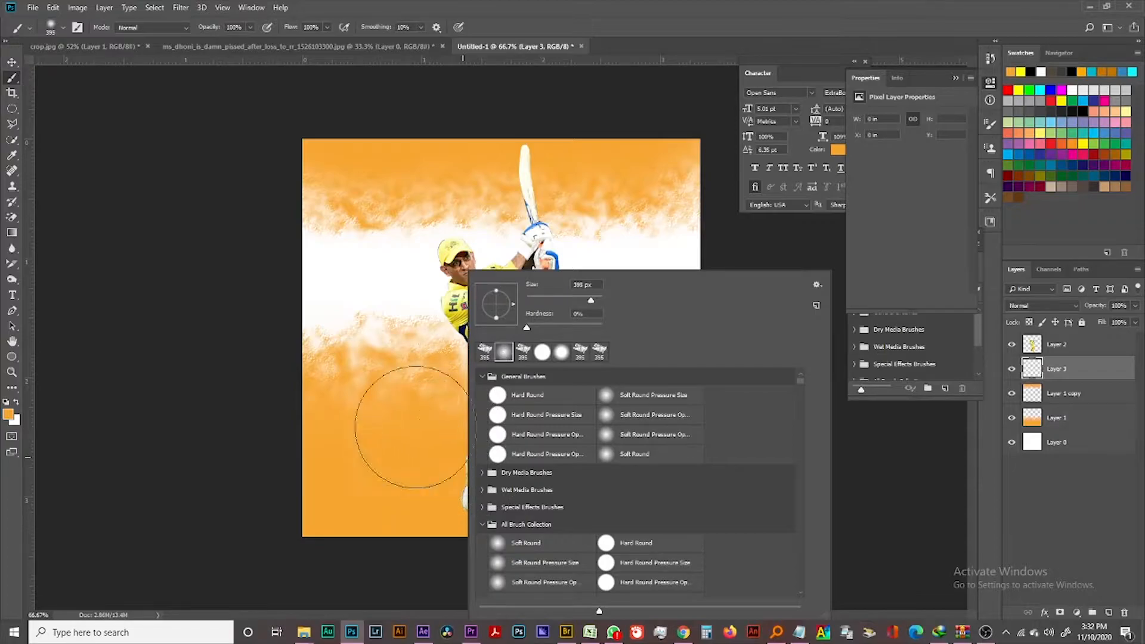
Step: Undo the orange test dab, reset the foreground colour to black and reduce the soft brush to about 25 px
{"action": "left_click", "coordinate": [426, 354]}
{"action": "key", "text": "ctrl+z"}
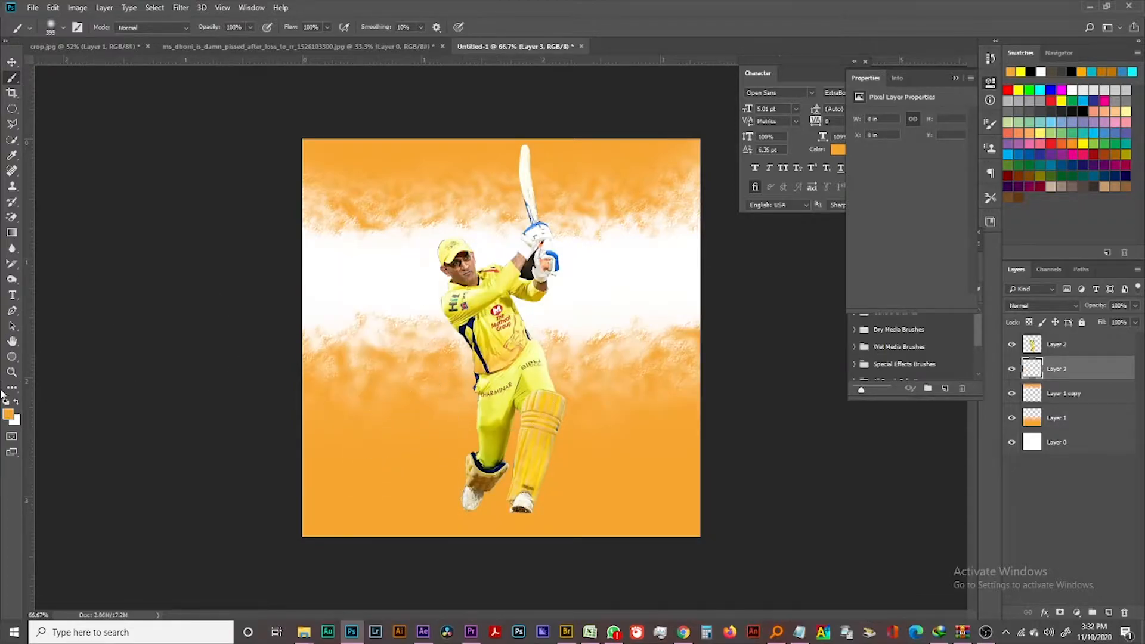
{"action": "left_click", "coordinate": [6, 403]}
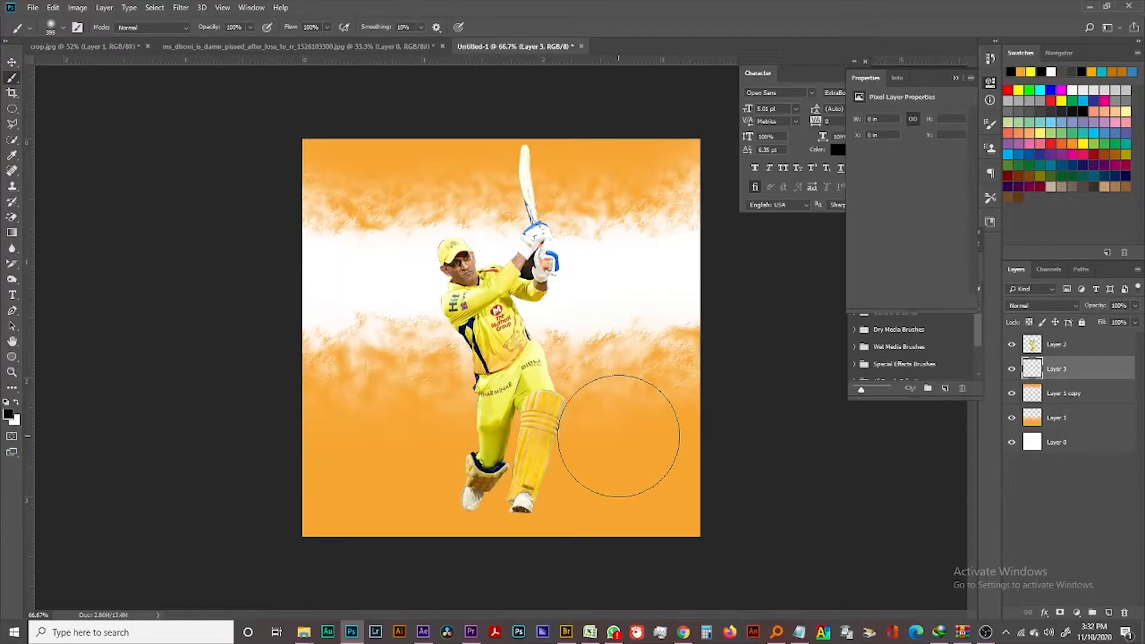
{"action": "right_click", "coordinate": [466, 358]}
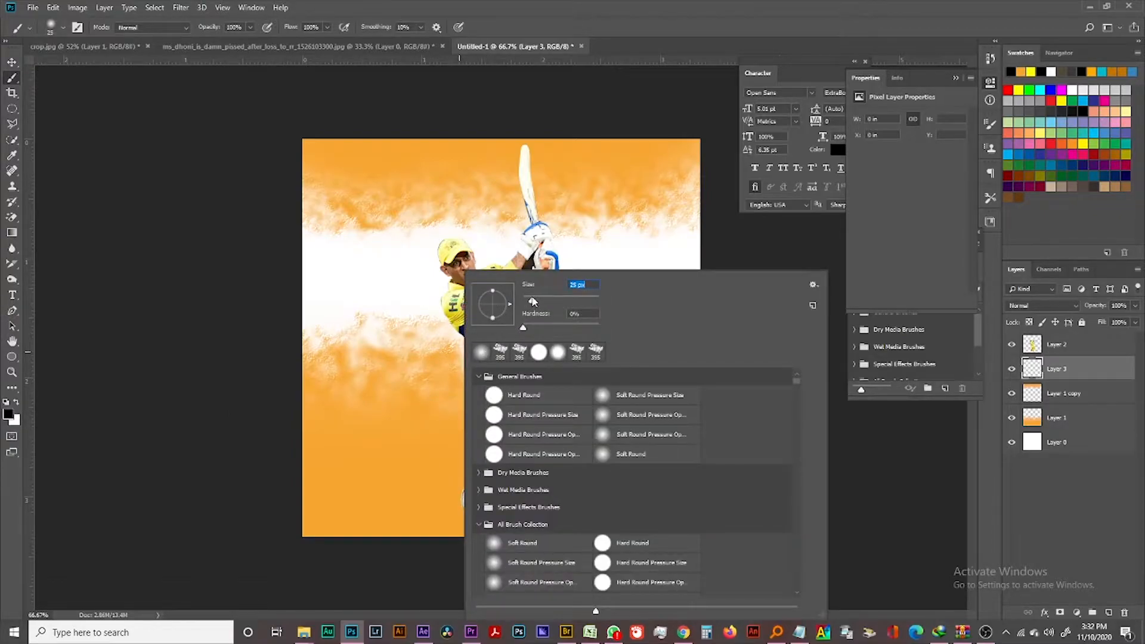
{"action": "left_click", "coordinate": [442, 438]}
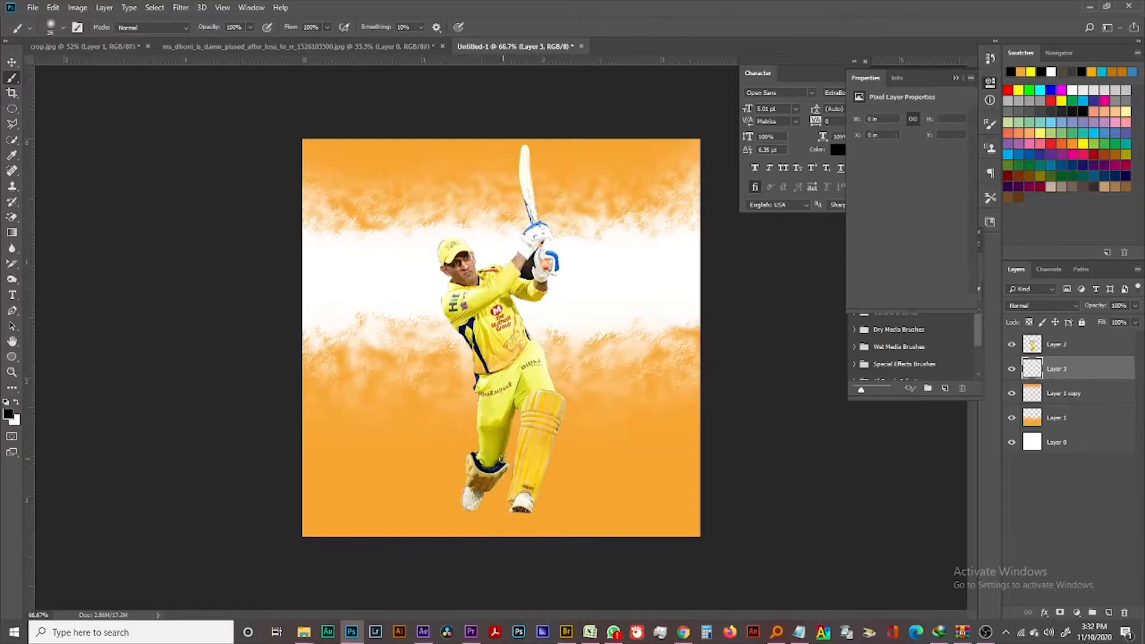
Step: Paint a soft black shadow beneath the batsman's left-hand shoe and enlarge it to spread around the shoe
{"action": "scroll", "coordinate": [487, 466], "scroll_direction": "up", "scroll_amount": 1}
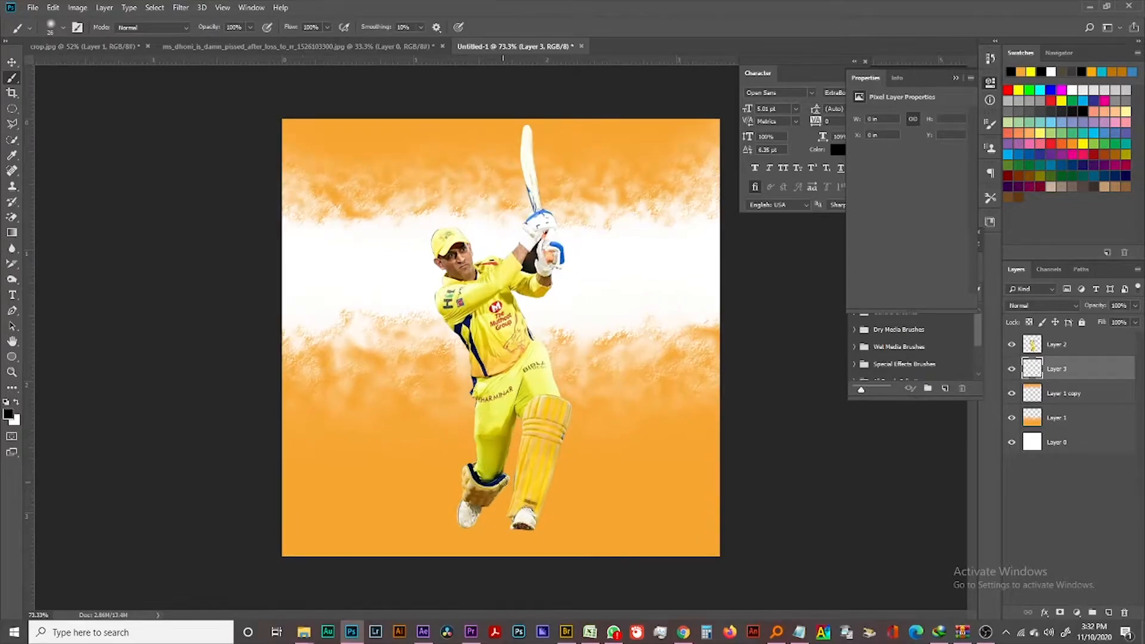
{"action": "scroll", "coordinate": [489, 477], "scroll_direction": "up", "scroll_amount": 3}
{"action": "left_click_drag", "start_coordinate": [489, 477], "coordinate": [486, 269]}
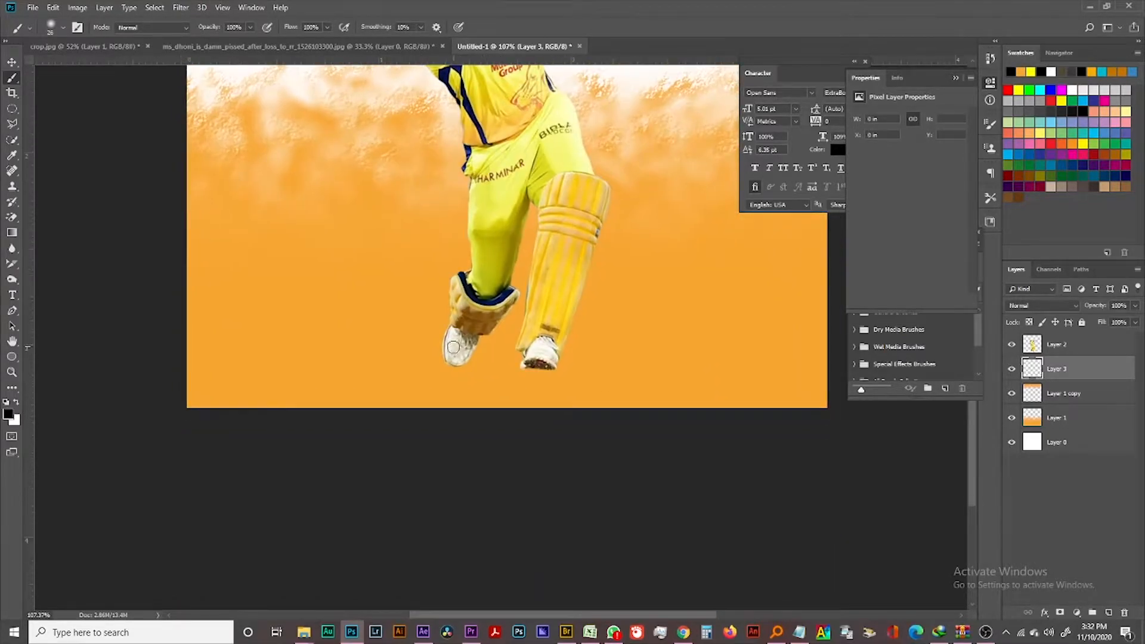
{"action": "scroll", "coordinate": [453, 346], "scroll_direction": "up", "scroll_amount": 6}
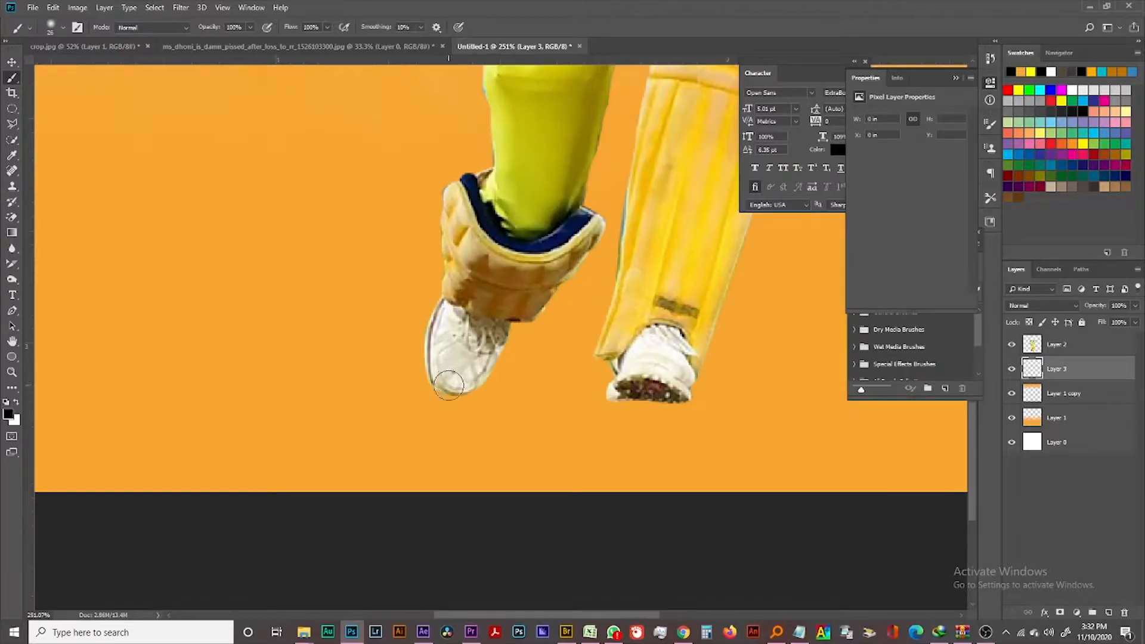
{"action": "mouse_move", "coordinate": [448, 382]}
{"action": "left_mouse_down"}
{"action": "mouse_move", "coordinate": [492, 388]}
{"action": "mouse_move", "coordinate": [500, 431]}
{"action": "mouse_move", "coordinate": [482, 414]}
{"action": "mouse_move", "coordinate": [548, 451]}
{"action": "mouse_move", "coordinate": [489, 413]}
{"action": "left_mouse_up"}
{"action": "key", "text": "ctrl+t"}
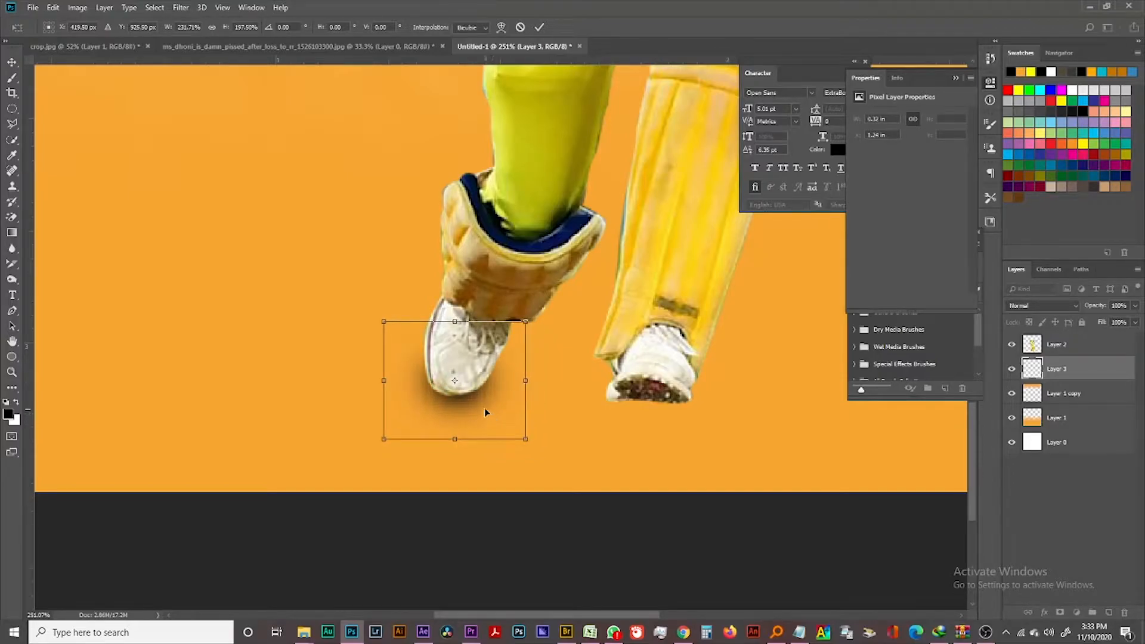
{"action": "left_click", "coordinate": [541, 27]}
{"action": "key", "text": "b"}
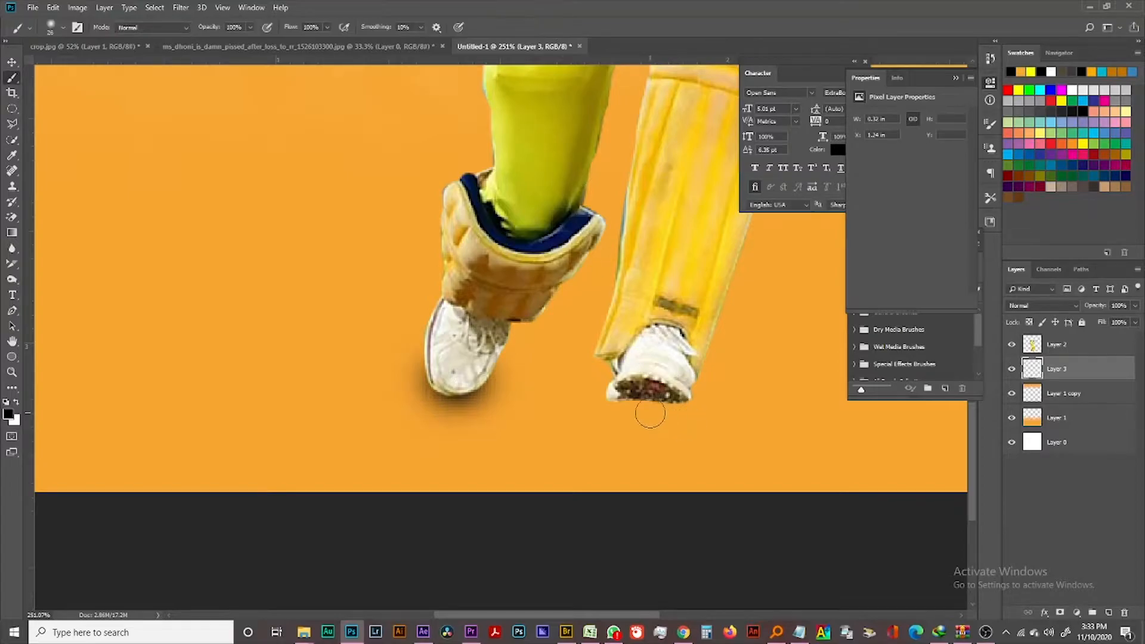
{"action": "left_click", "coordinate": [646, 398]}
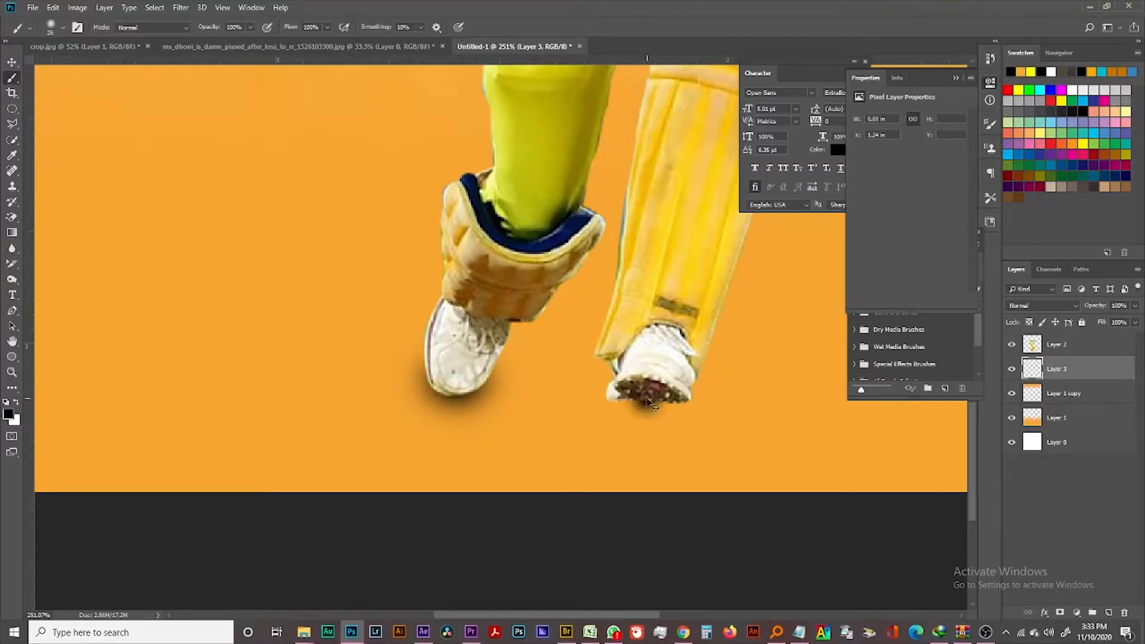
{"action": "key", "text": "ctrl+t"}
{"action": "left_click_drag", "start_coordinate": [679, 446], "coordinate": [698, 477]}
{"action": "key", "text": "ctrl+z"}
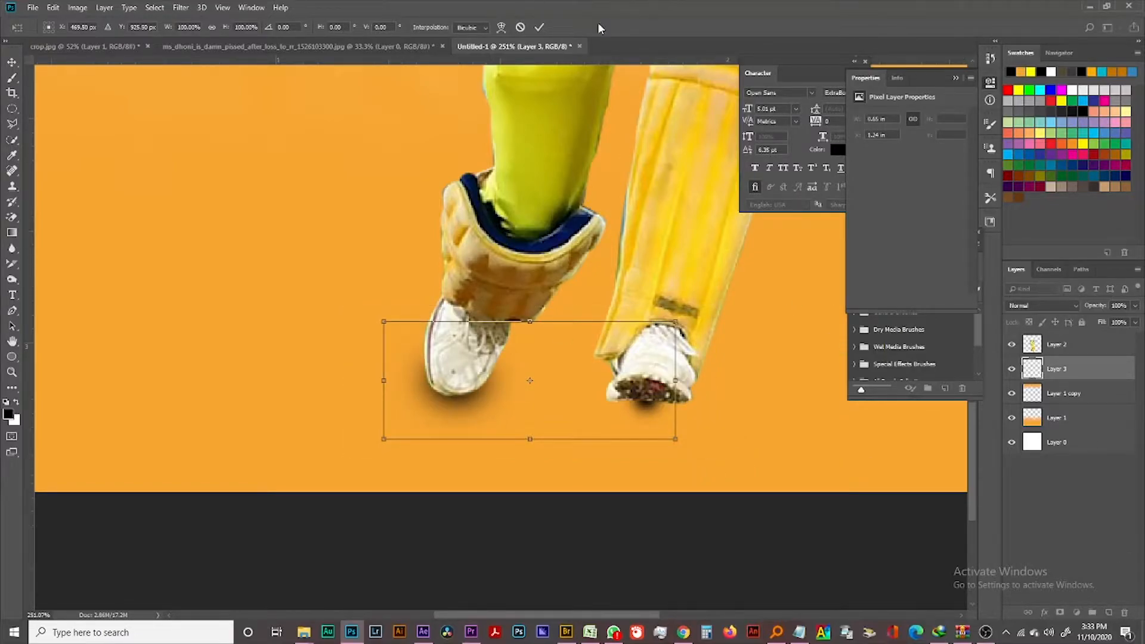
{"action": "left_click", "coordinate": [522, 28]}
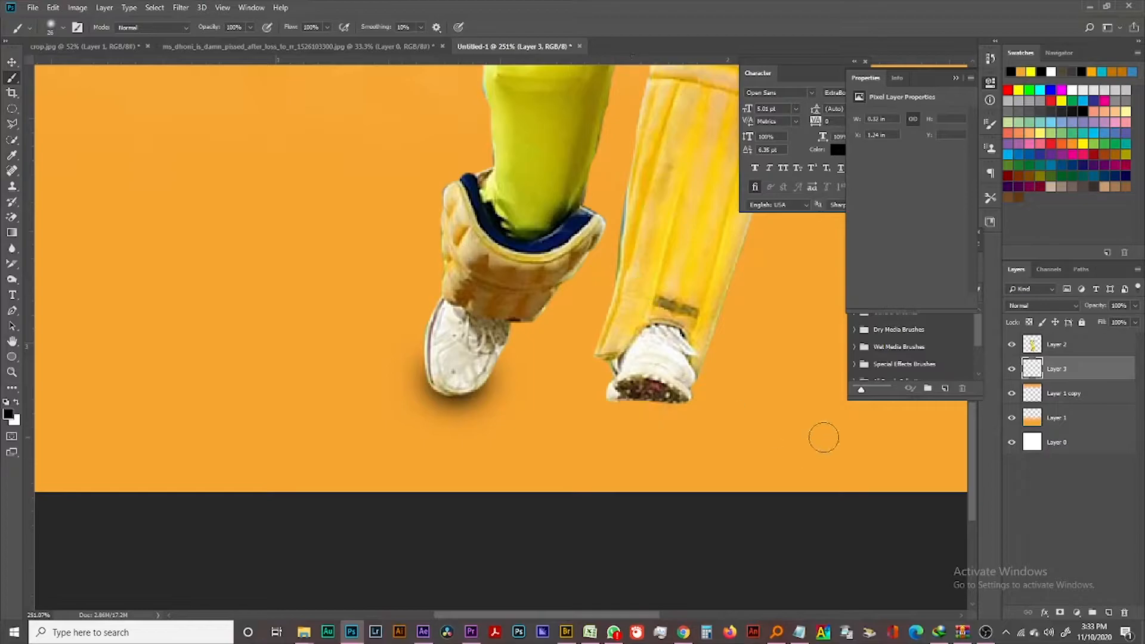
{"action": "left_click", "coordinate": [1108, 612]}
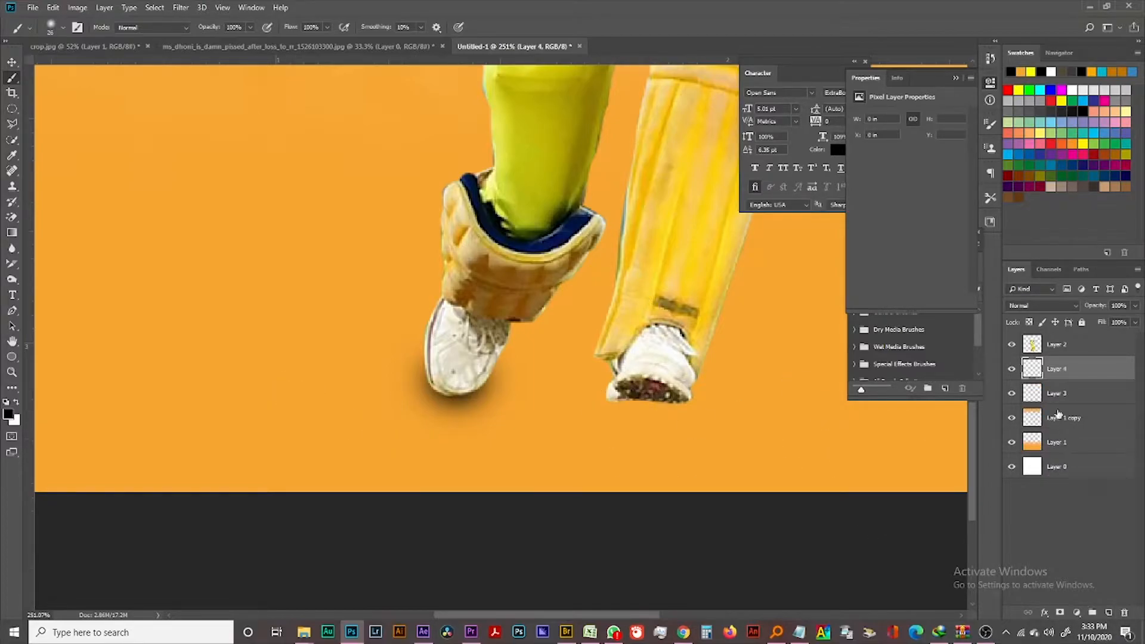
{"action": "left_click_drag", "start_coordinate": [1060, 371], "coordinate": [1124, 613]}
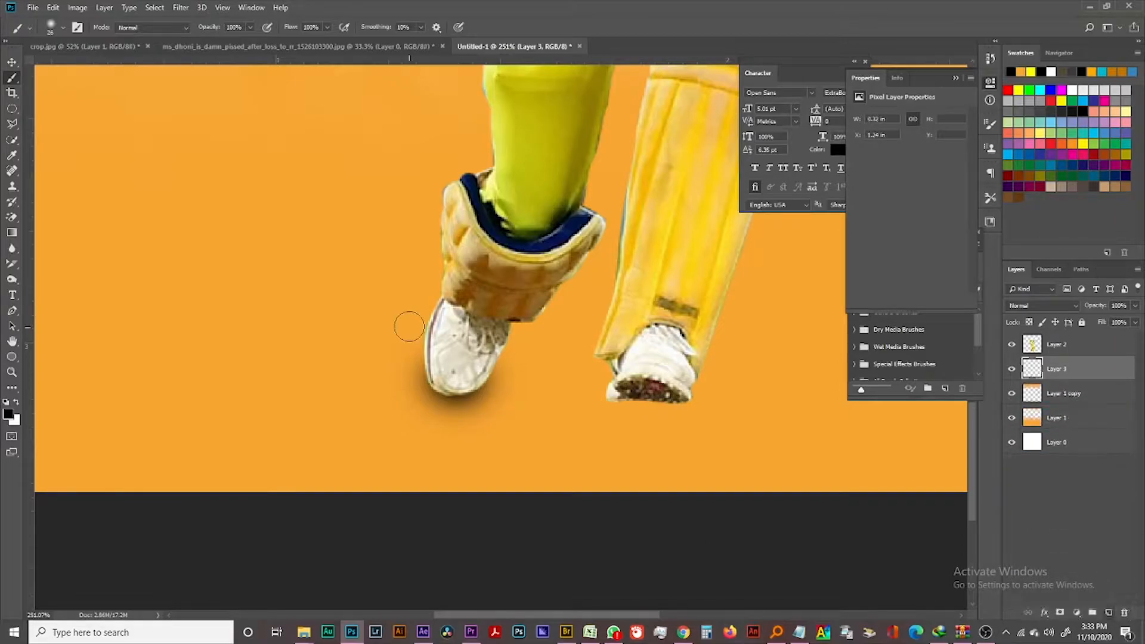
Step: Duplicate the shadow layer, place the copy beneath the batsman's right-hand shoe and enlarge it slightly
{"action": "left_click", "coordinate": [12, 61]}
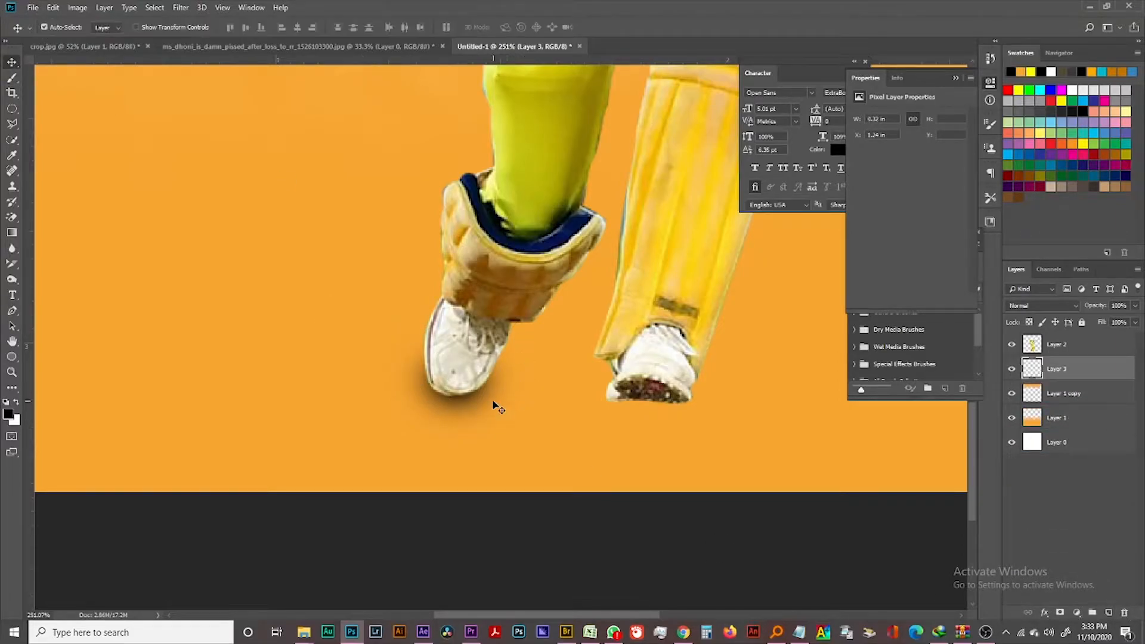
{"action": "left_click_drag", "start_coordinate": [1068, 378], "coordinate": [1109, 613]}
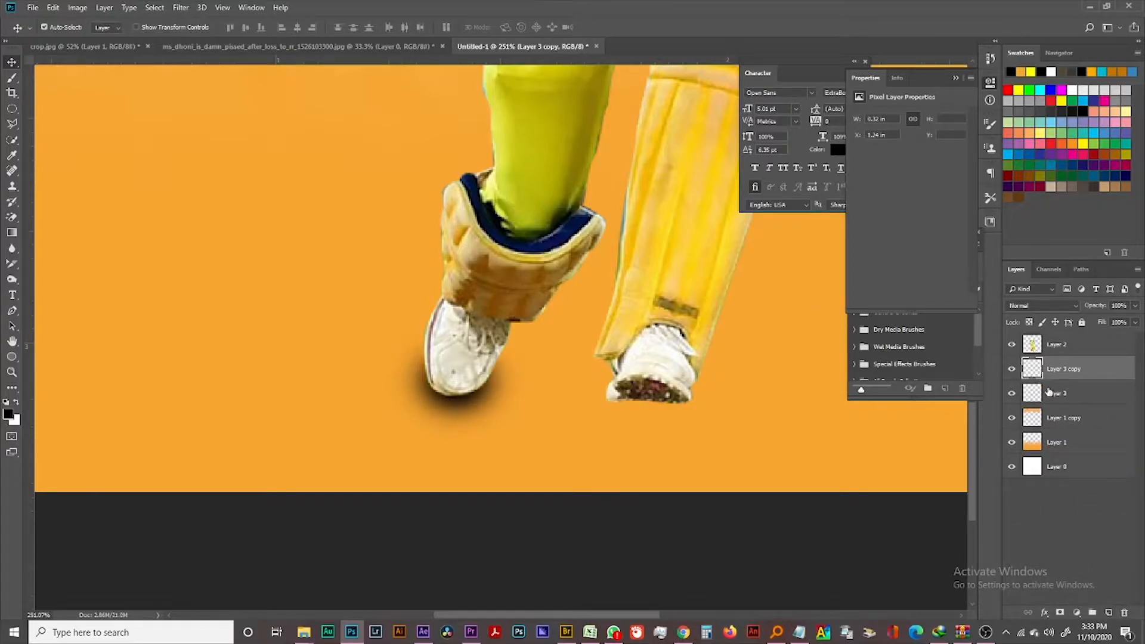
{"action": "left_click_drag", "start_coordinate": [475, 411], "coordinate": [656, 420]}
{"action": "key", "text": "ctrl+t"}
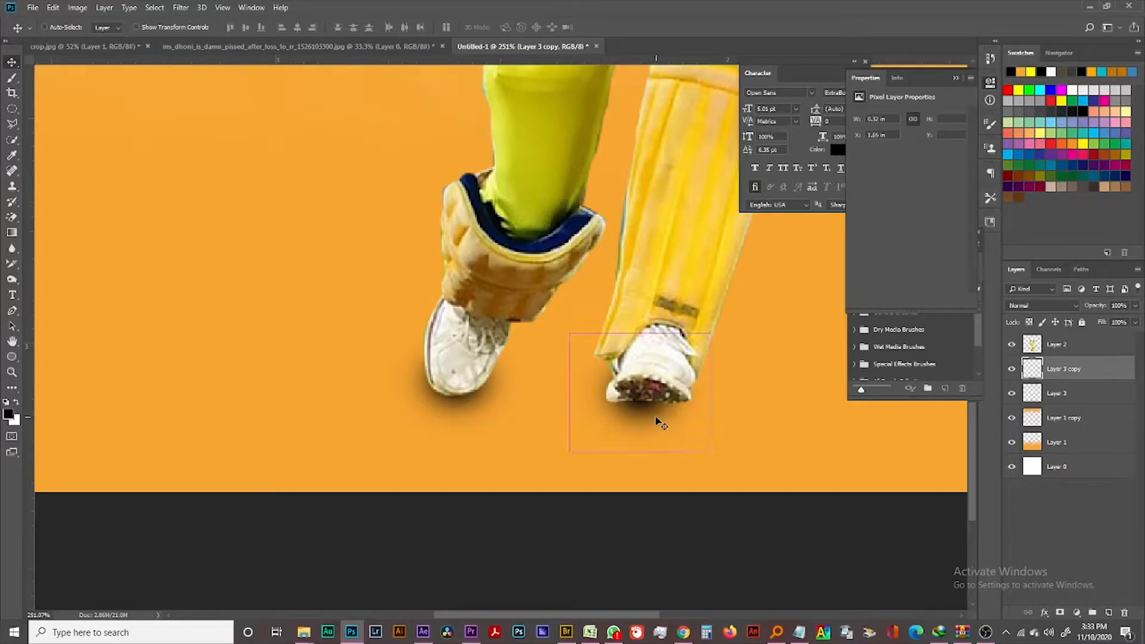
{"action": "left_click_drag", "start_coordinate": [710, 454], "coordinate": [732, 460]}
{"action": "left_click_drag", "start_coordinate": [682, 423], "coordinate": [681, 435]}
{"action": "left_click", "coordinate": [539, 27]}
Step: Scale the right-hand shoe's shadow to about 121% width and 167% height and re-centre it beneath the shoe
{"action": "scroll", "coordinate": [553, 401], "scroll_direction": "down", "scroll_amount": 3}
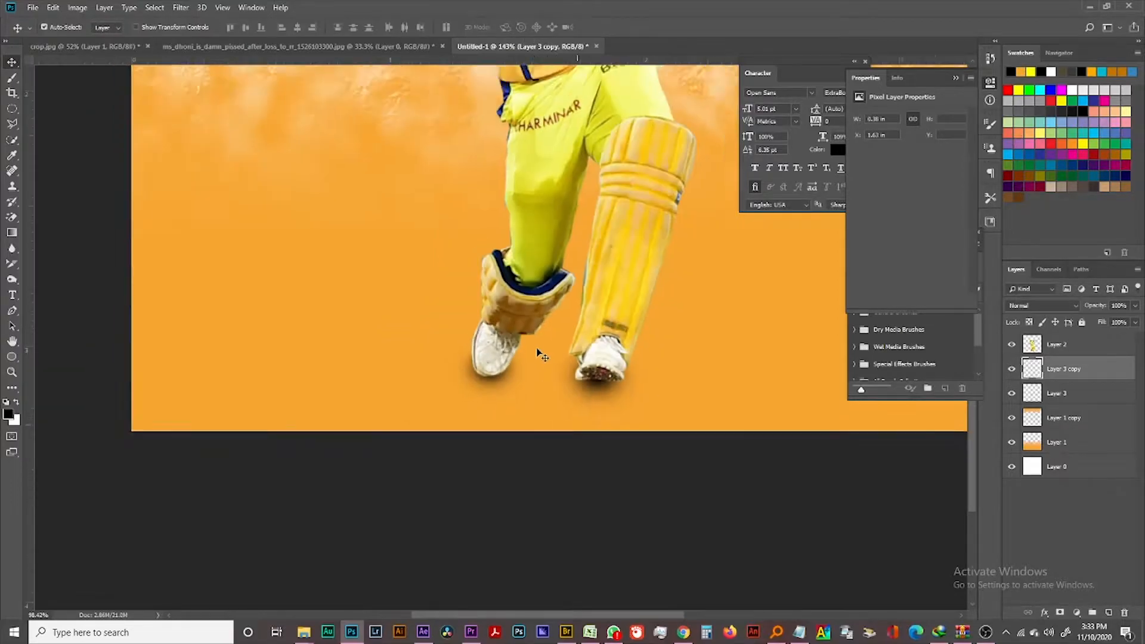
{"action": "scroll", "coordinate": [541, 355], "scroll_direction": "down", "scroll_amount": 2}
{"action": "scroll", "coordinate": [535, 516], "scroll_direction": "up", "scroll_amount": 4}
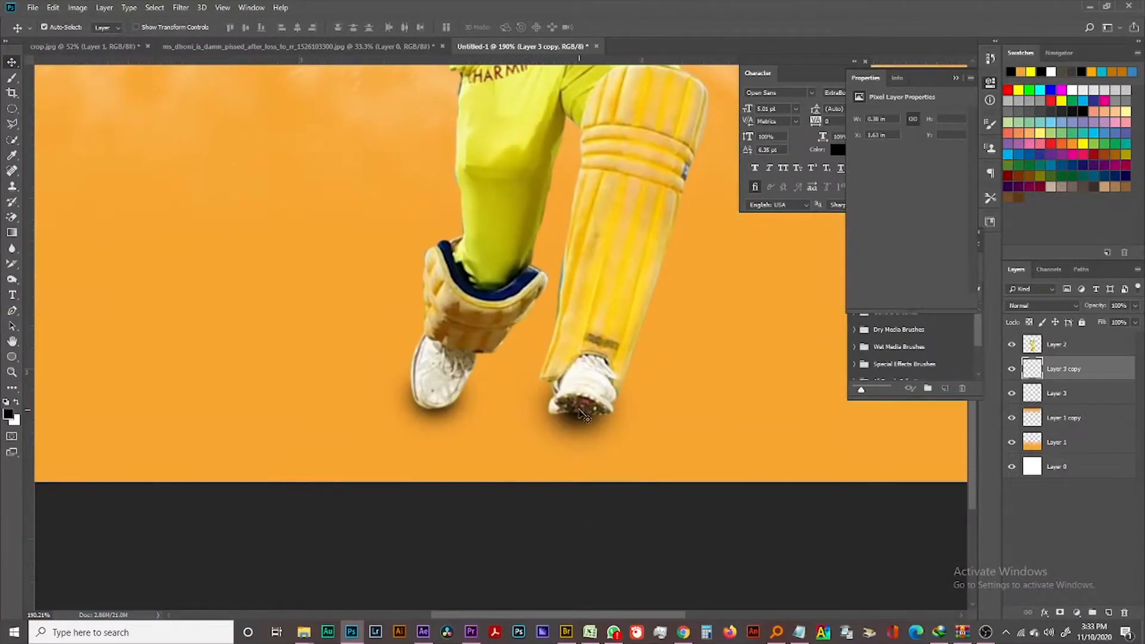
{"action": "left_click_drag", "start_coordinate": [579, 410], "coordinate": [580, 426]}
{"action": "key", "text": "ctrl+t"}
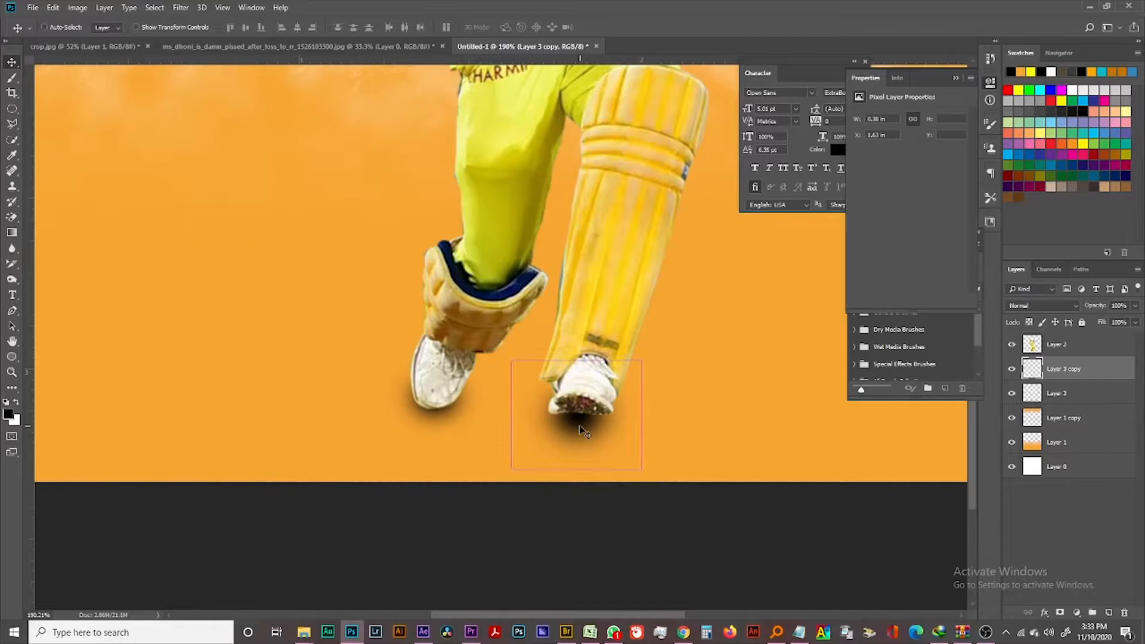
{"action": "left_click_drag", "start_coordinate": [635, 467], "coordinate": [655, 480]}
{"action": "left_click_drag", "start_coordinate": [606, 435], "coordinate": [605, 428]}
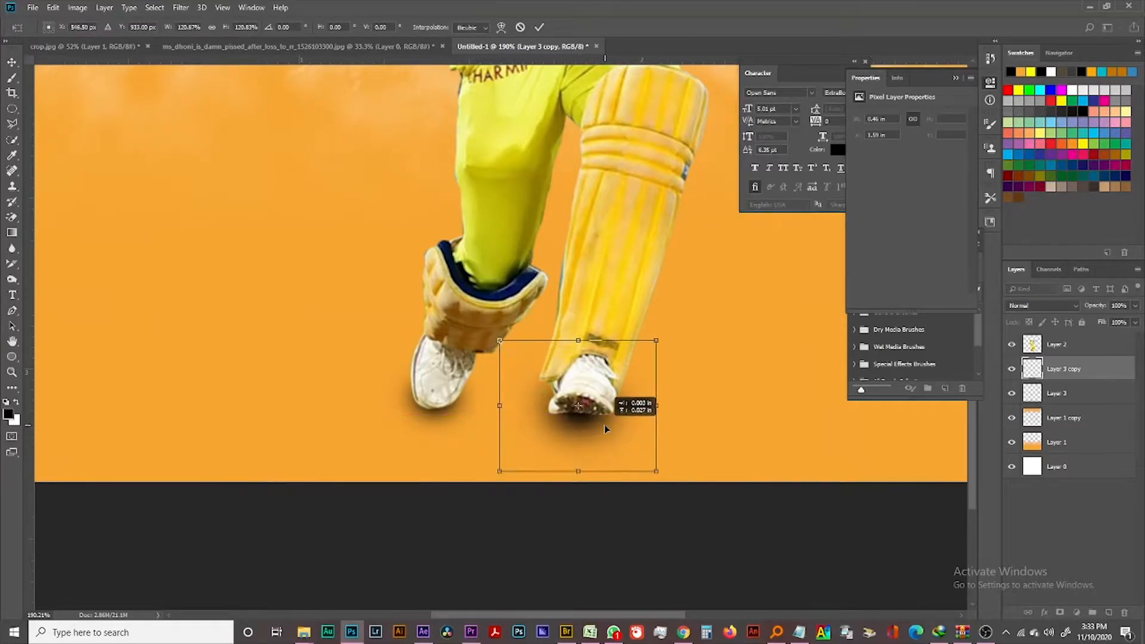
{"action": "left_click_drag", "start_coordinate": [578, 343], "coordinate": [579, 291]}
{"action": "left_click_drag", "start_coordinate": [587, 380], "coordinate": [588, 394]}
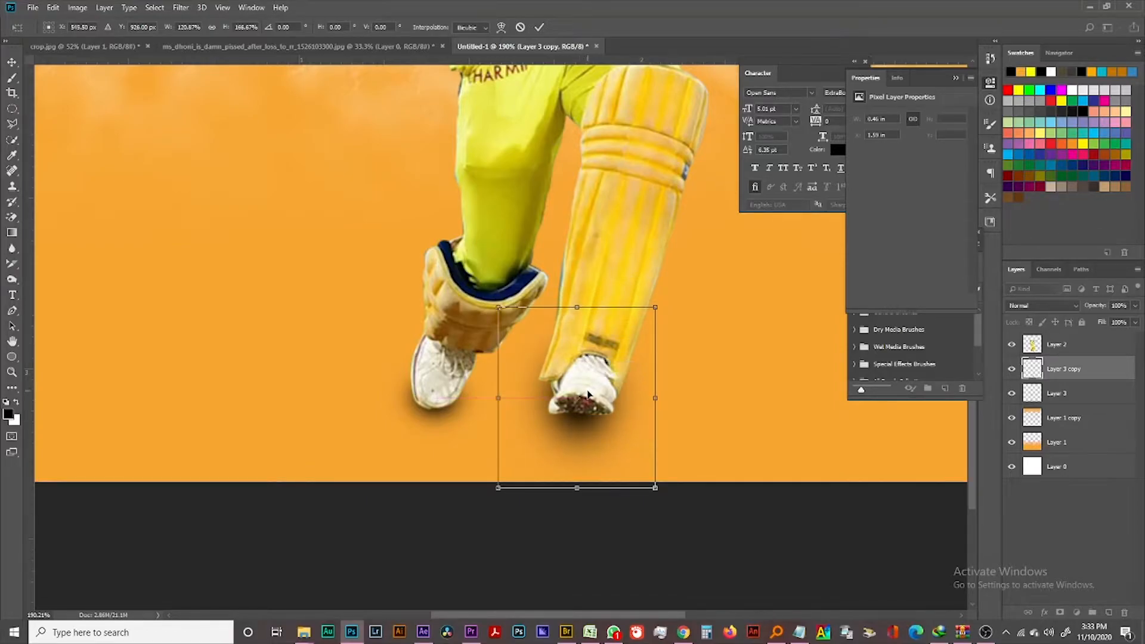
{"action": "key", "text": "Return"}
Step: Bring the close-up photo of the shouting player into the poster document, on a layer beneath the batsman
{"action": "key", "text": "ctrl+0"}
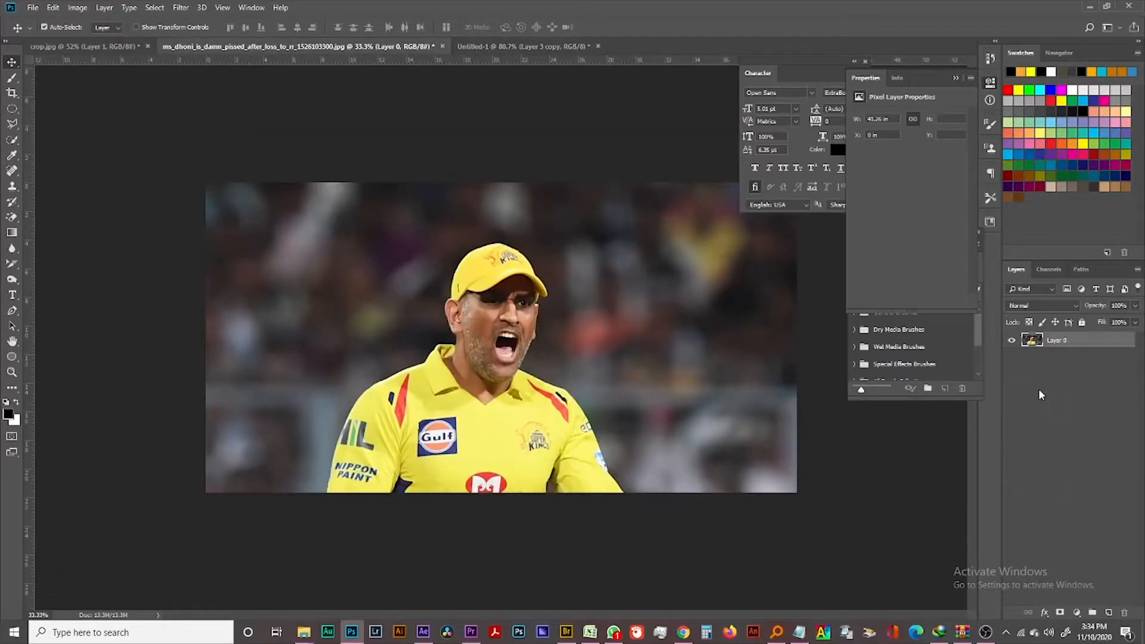
{"action": "left_click_drag", "start_coordinate": [628, 405], "coordinate": [474, 295]}
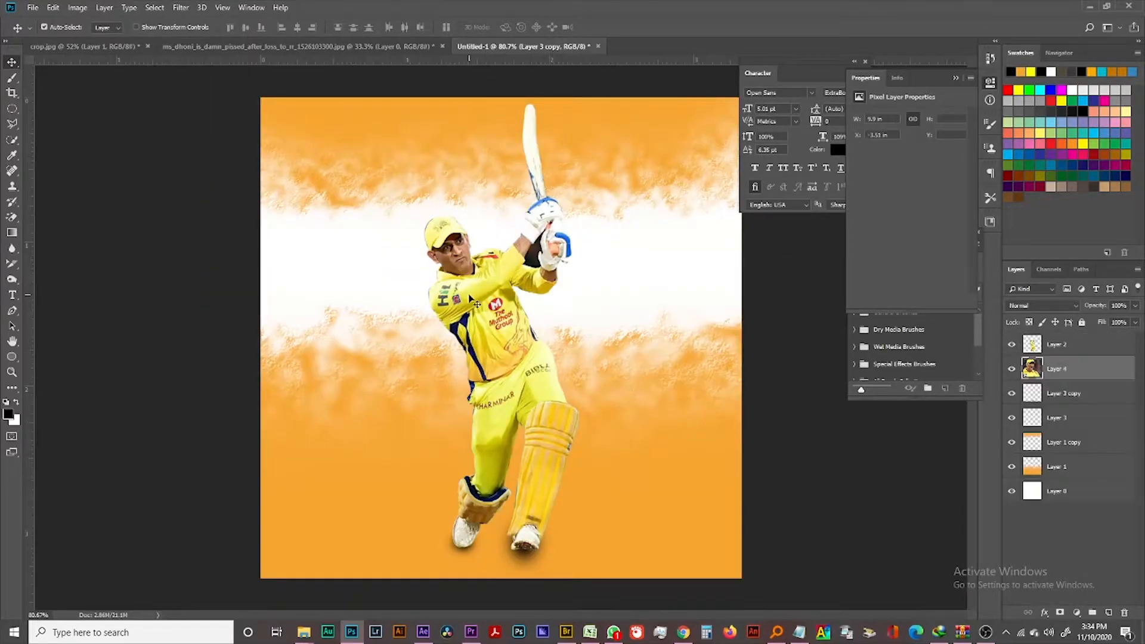
Step: Rename the batsman layer "dhoni front" and the close-up photo layer "dhoni back"
{"action": "left_click", "coordinate": [1076, 356]}
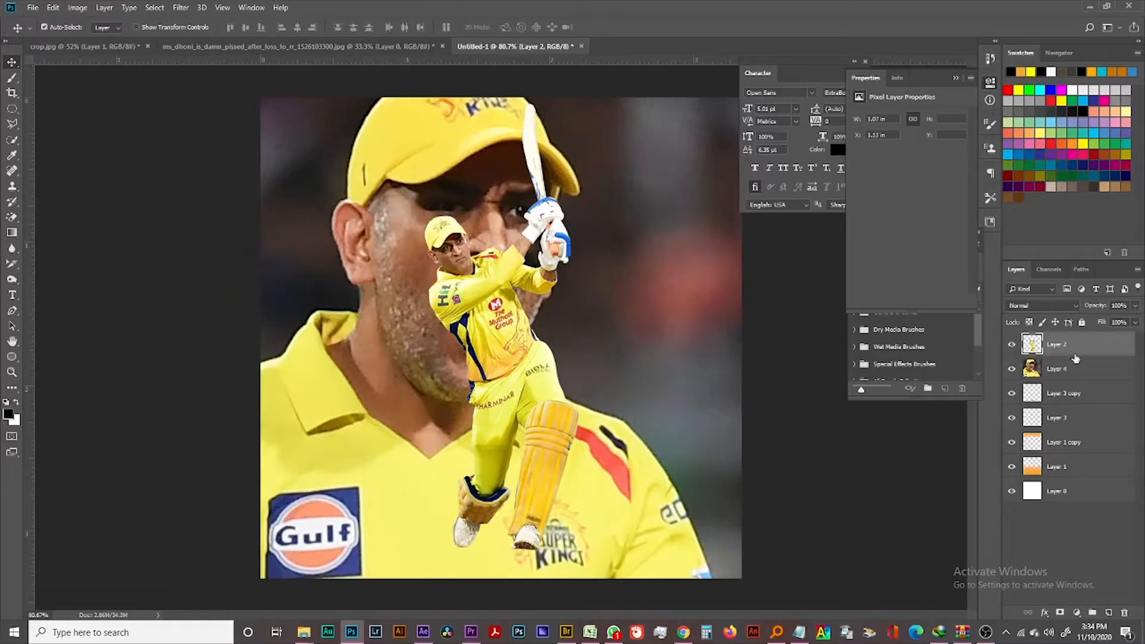
{"action": "double_click", "coordinate": [1080, 347]}
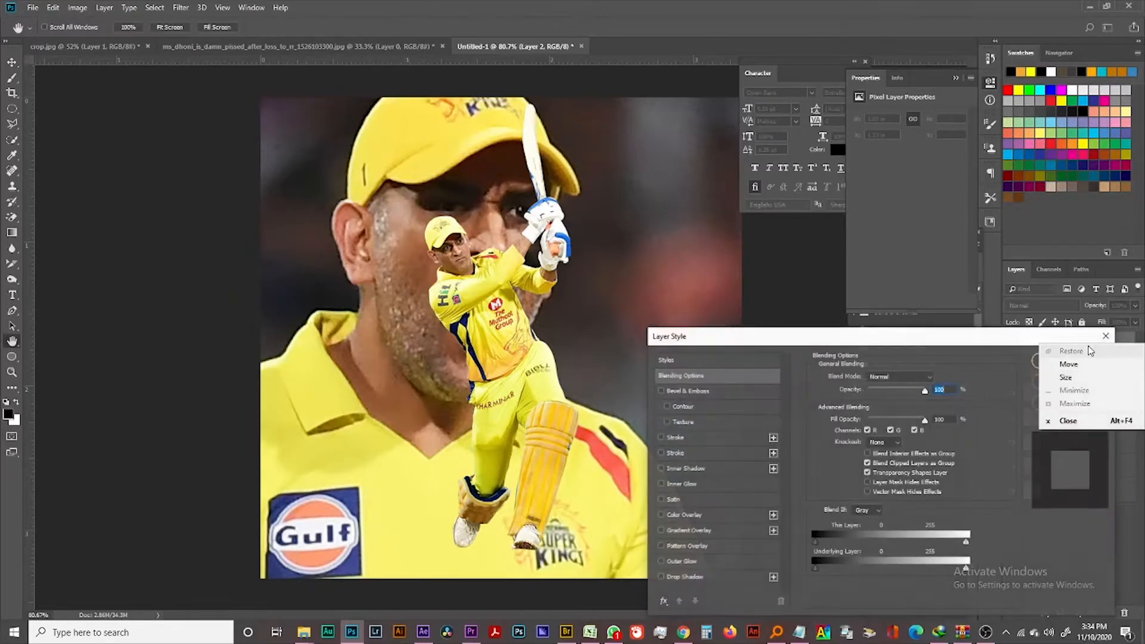
{"action": "left_click", "coordinate": [1047, 355]}
{"action": "double_click", "coordinate": [1056, 344]}
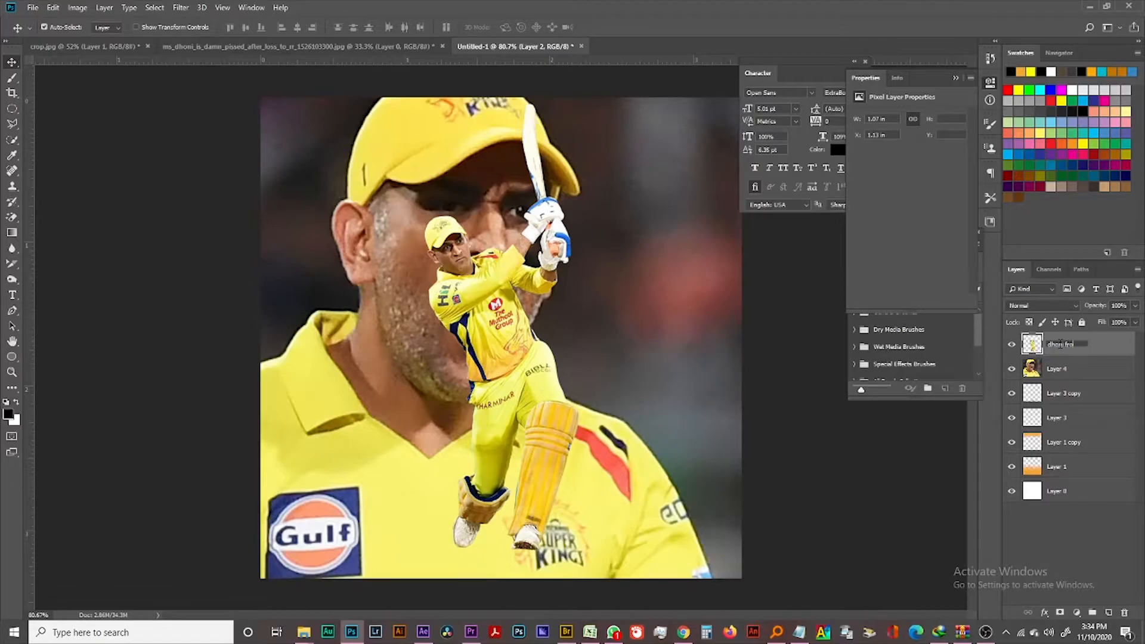
{"action": "type", "text": "dhoni front"}
{"action": "left_click", "coordinate": [1069, 372]}
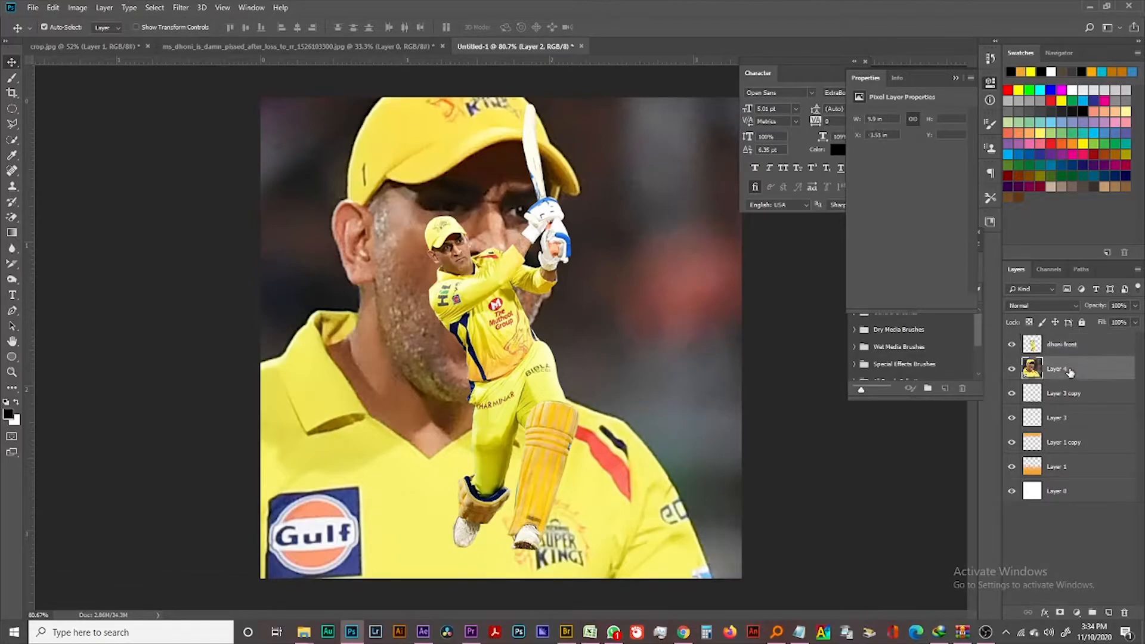
{"action": "double_click", "coordinate": [1055, 371]}
{"action": "type", "text": "dhoni back"}
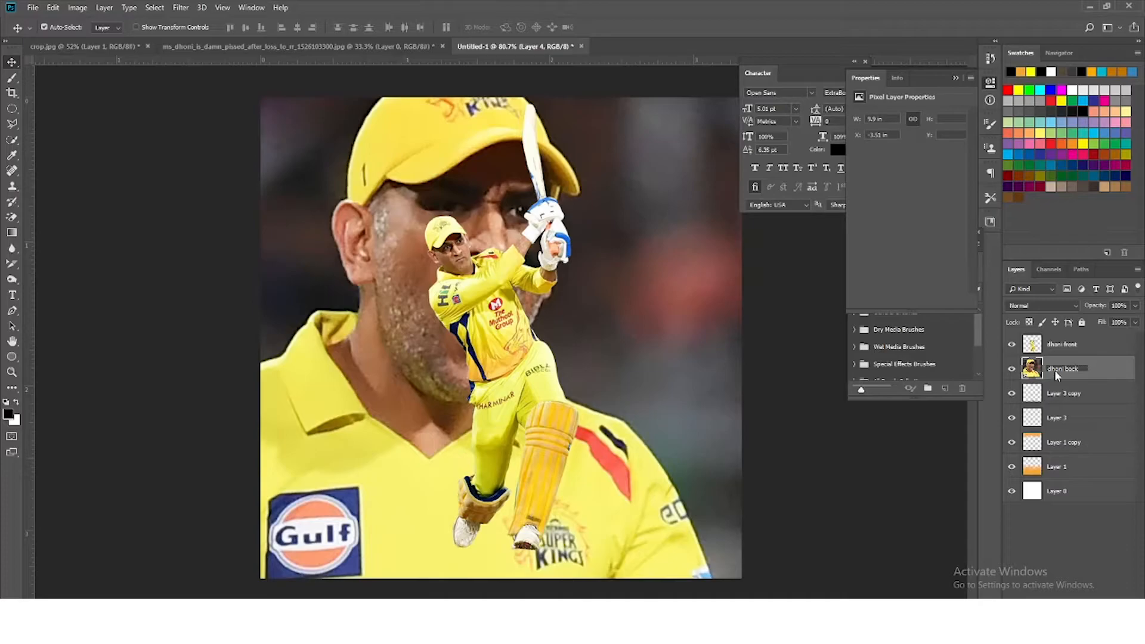
Step: Move the "dhoni back" layer below Layer 1 and shift the photo so the face sits left of the batsman
{"action": "left_click", "coordinate": [1089, 419]}
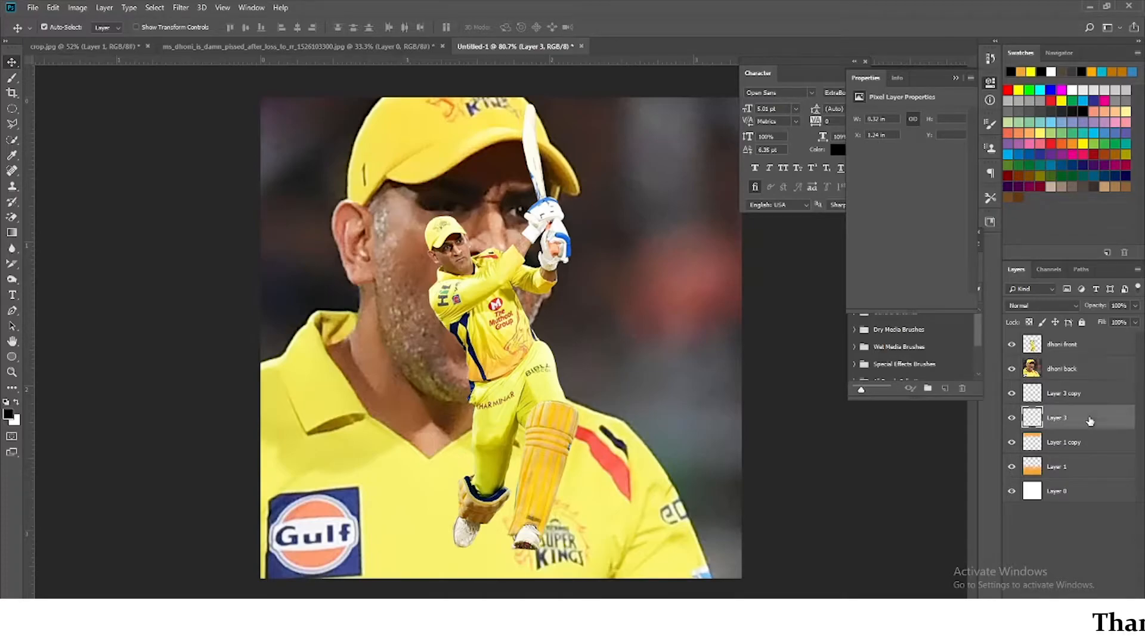
{"action": "left_click", "coordinate": [1067, 369]}
{"action": "left_click_drag", "start_coordinate": [1066, 369], "coordinate": [1079, 477]}
{"action": "left_click_drag", "start_coordinate": [334, 256], "coordinate": [304, 277]}
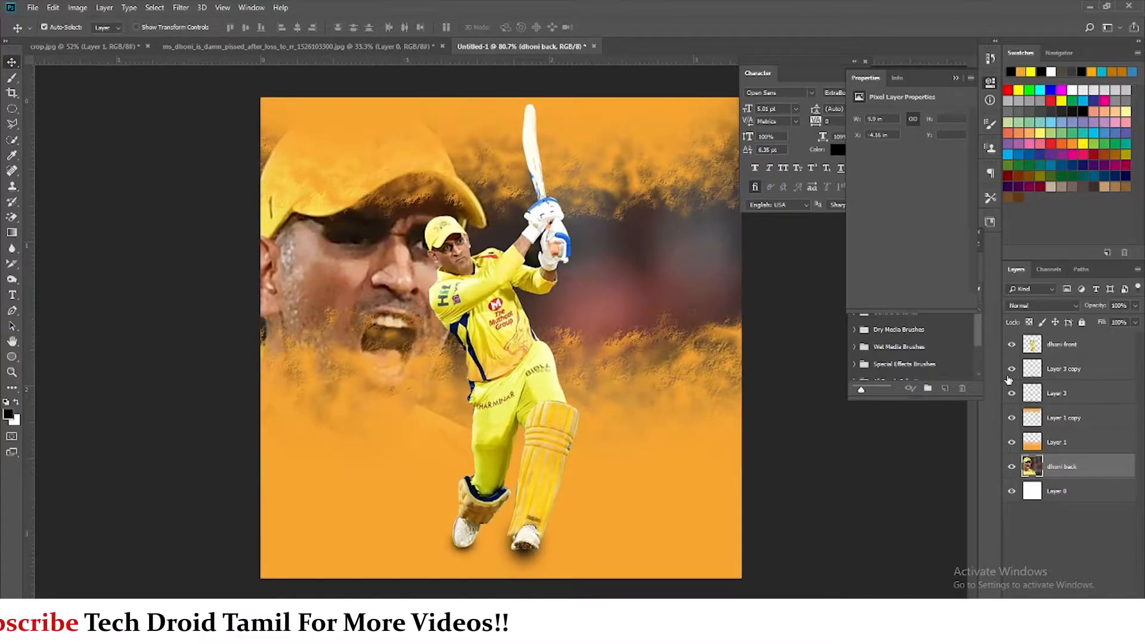
Step: Link the "dhoni front" layer with the two shoe shadow layers
{"action": "left_click", "coordinate": [1064, 377]}
{"action": "left_click", "coordinate": [1066, 395], "text": "ctrl"}
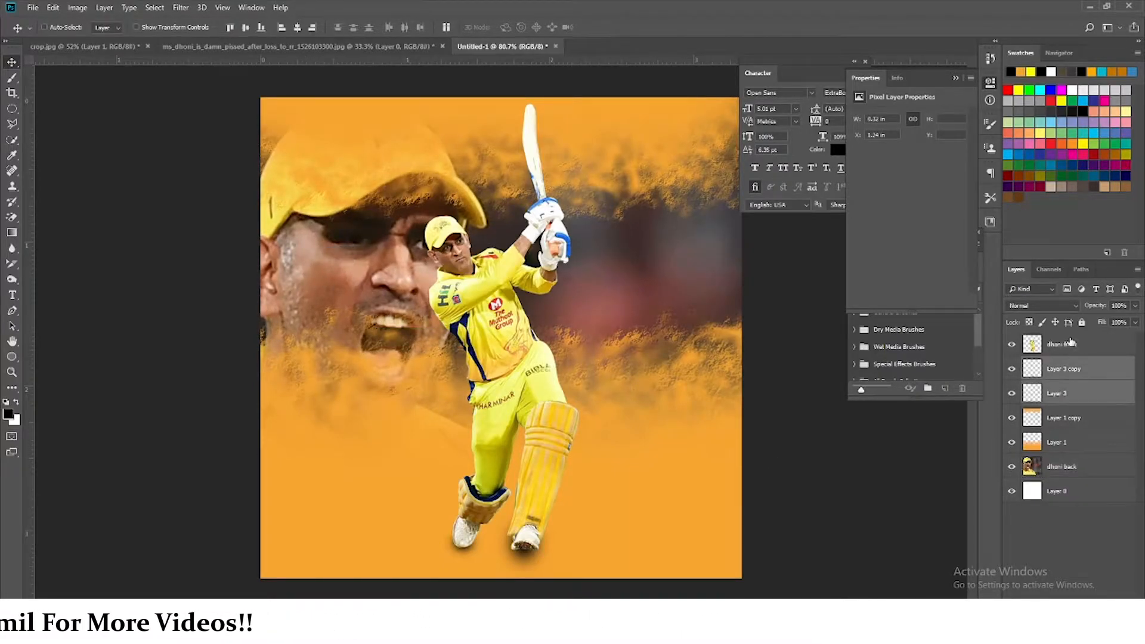
{"action": "left_click", "coordinate": [1070, 342], "text": "ctrl"}
{"action": "left_click", "coordinate": [1027, 612]}
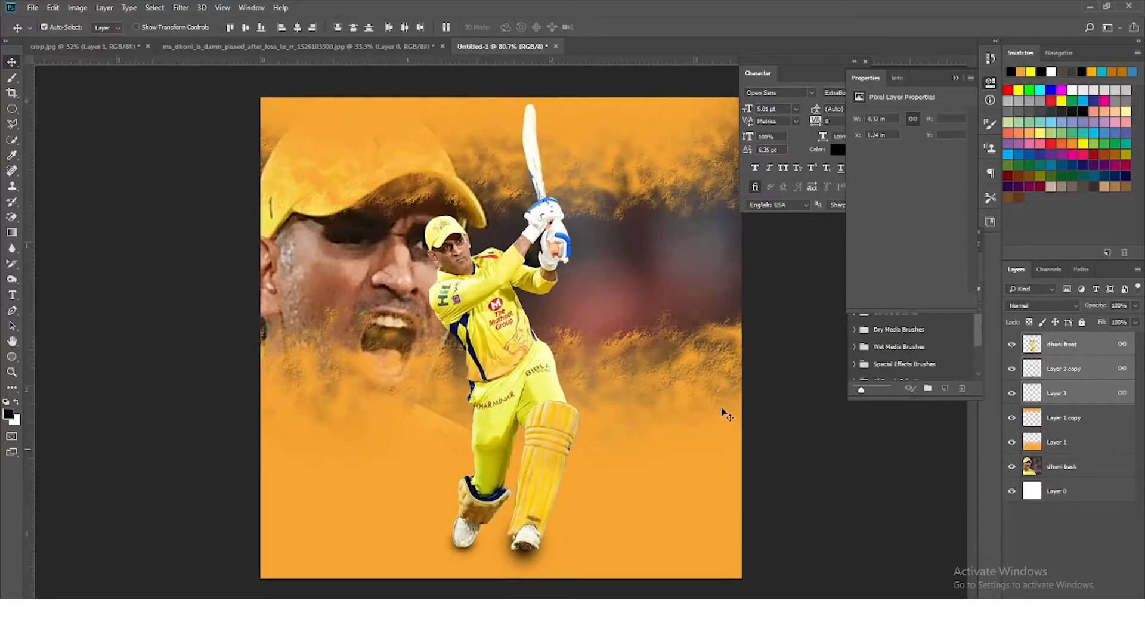
Step: Scale the "dhoni back" photo down proportionally to about 69% around its centre
{"action": "left_click", "coordinate": [407, 285]}
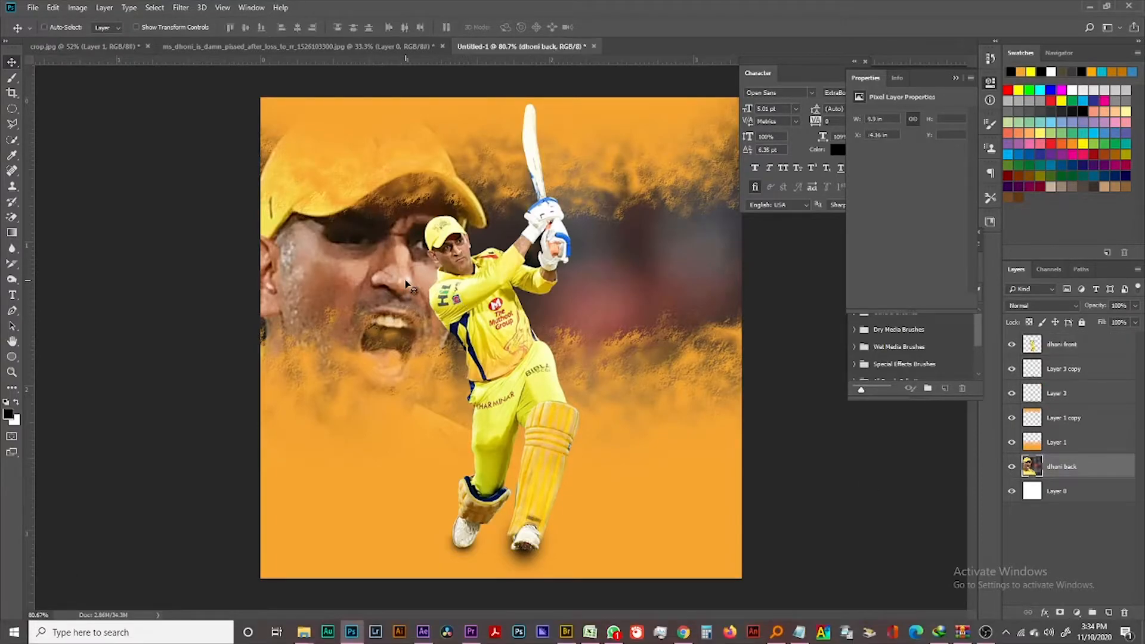
{"action": "key", "text": "ctrl+t"}
{"action": "key", "text": "ctrl+0"}
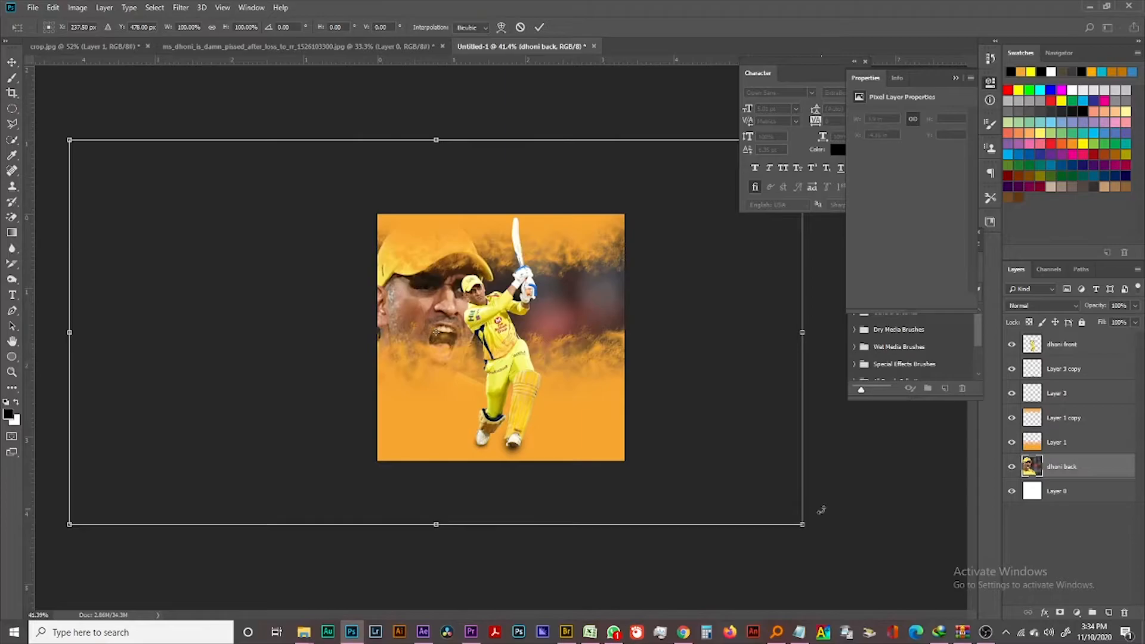
{"action": "left_click_drag", "start_coordinate": [802, 525], "coordinate": [687, 465]}
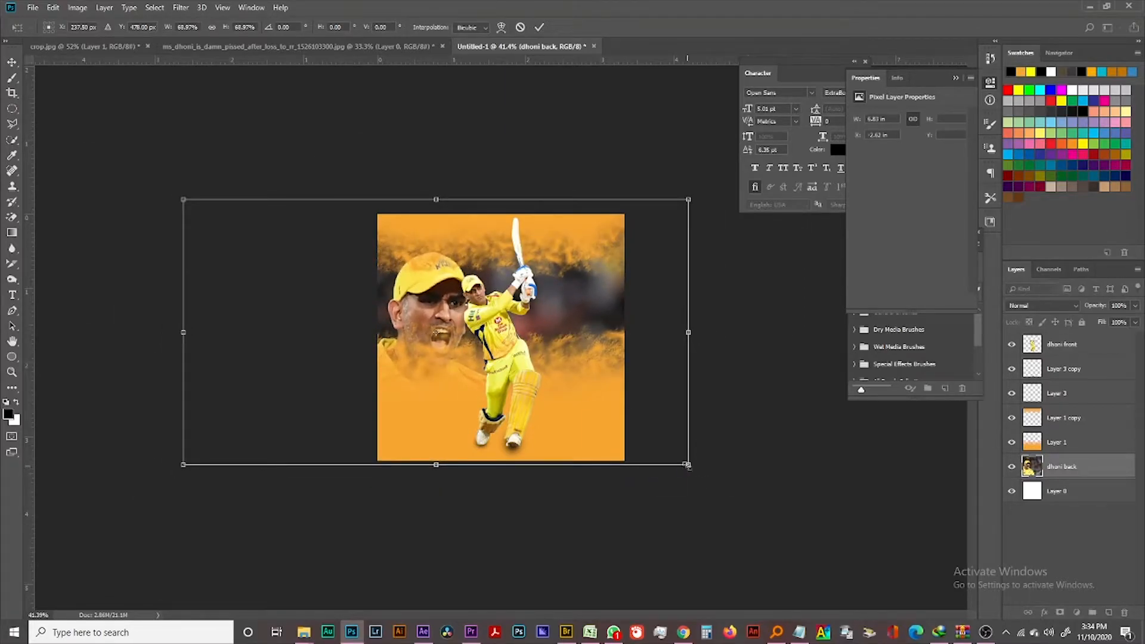
{"action": "key", "text": "Return"}
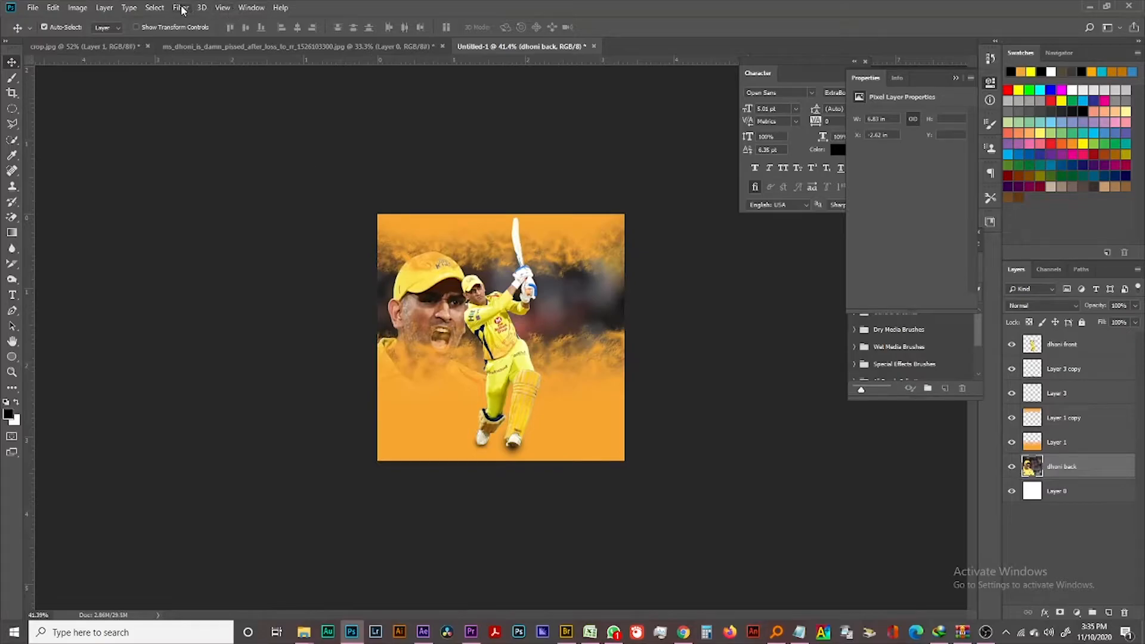
Step: Apply the Graphic Pen sketch filter to "dhoni back" with stroke length 7, light/dark balance 66 and Right Diagonal direction
{"action": "left_click", "coordinate": [181, 7]}
{"action": "left_click", "coordinate": [217, 56]}
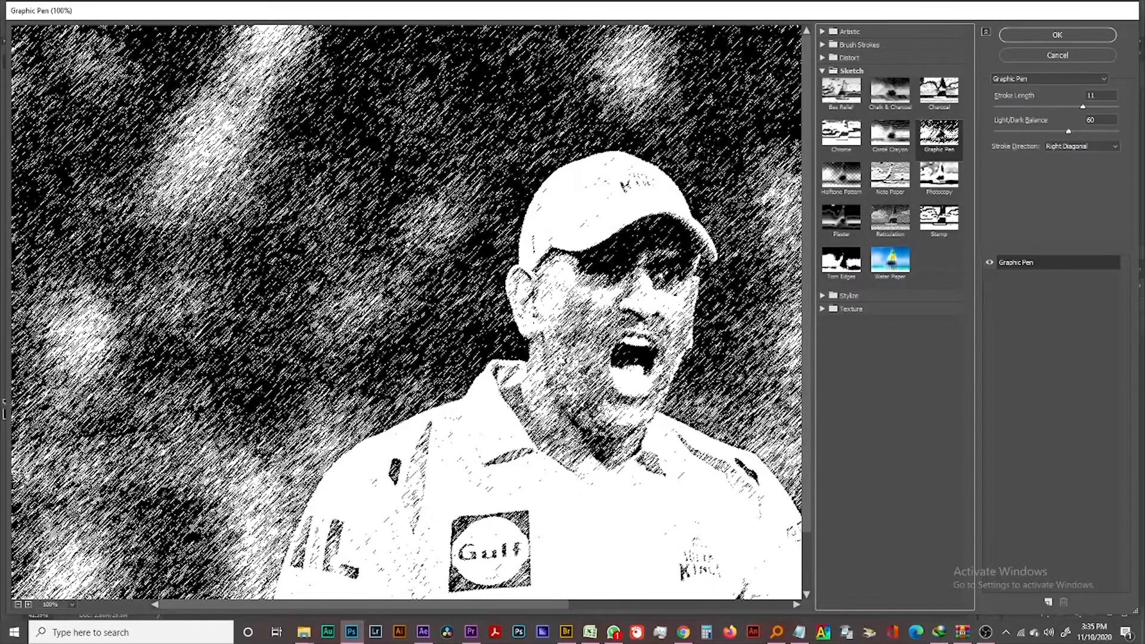
{"action": "left_click_drag", "start_coordinate": [1083, 108], "coordinate": [1077, 110]}
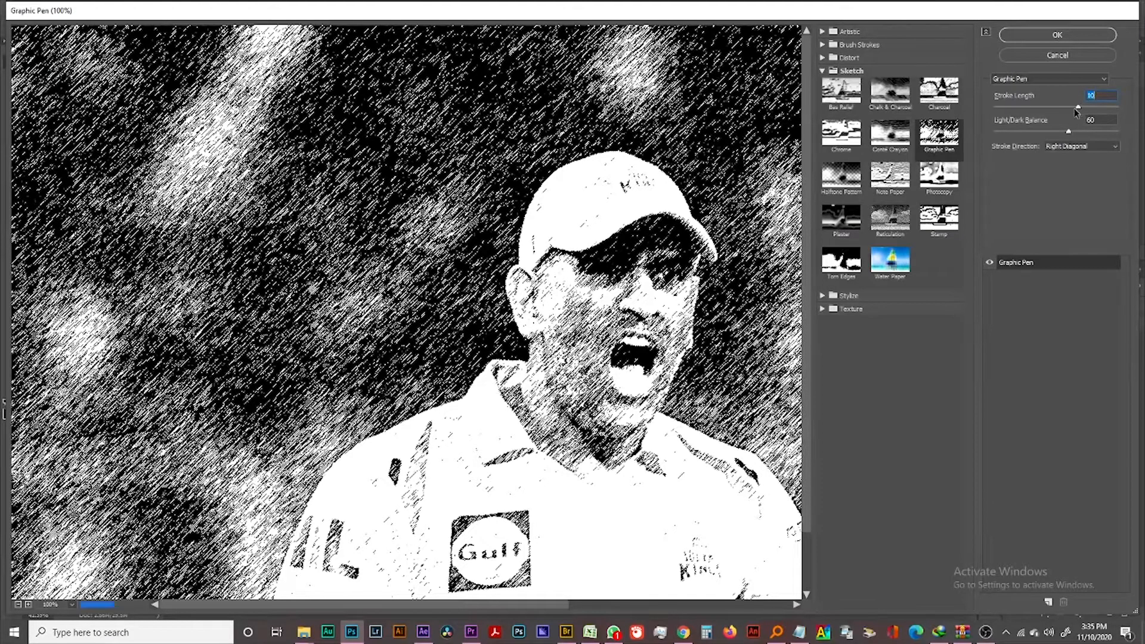
{"action": "left_click", "coordinate": [1043, 128]}
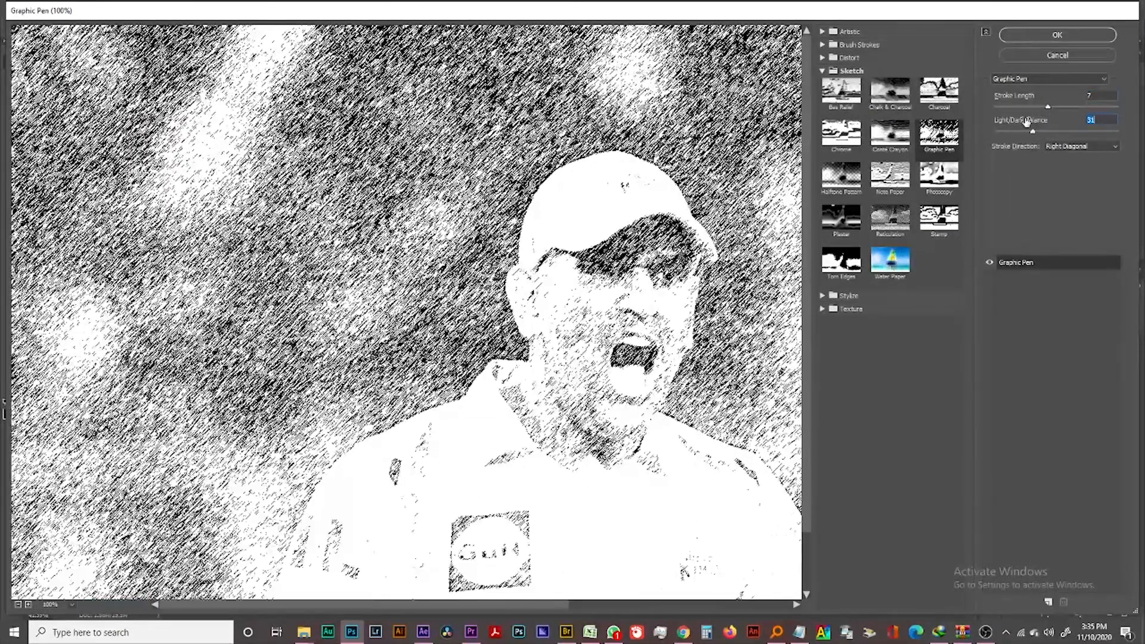
{"action": "mouse_move", "coordinate": [1043, 127]}
{"action": "left_mouse_down"}
{"action": "mouse_move", "coordinate": [1053, 127]}
{"action": "mouse_move", "coordinate": [1046, 111]}
{"action": "left_mouse_up"}
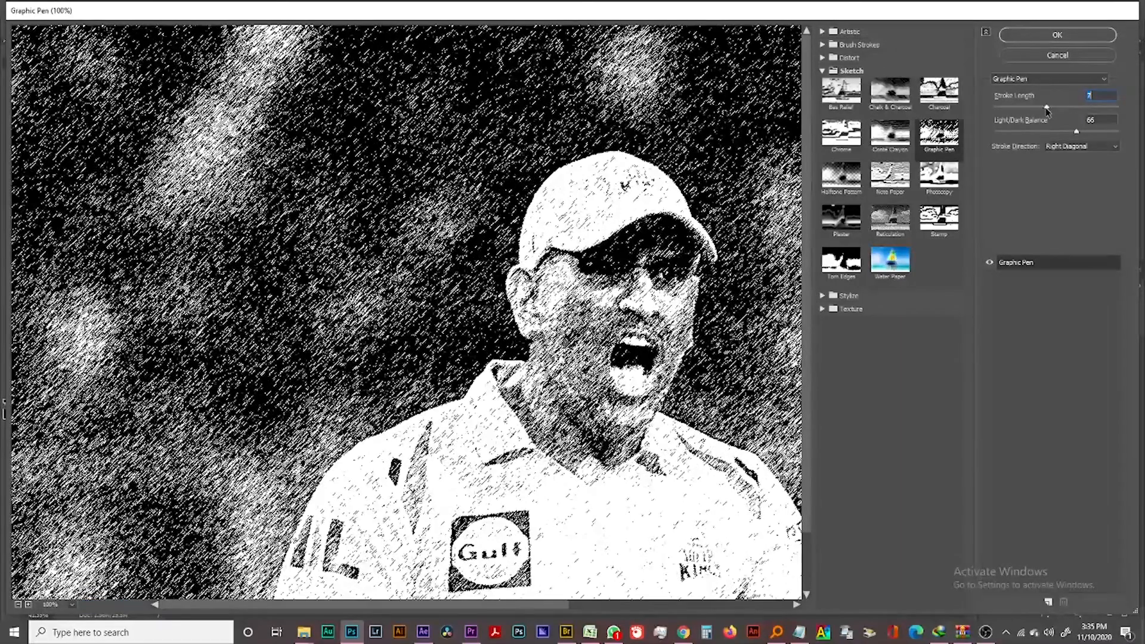
{"action": "left_click", "coordinate": [1074, 37]}
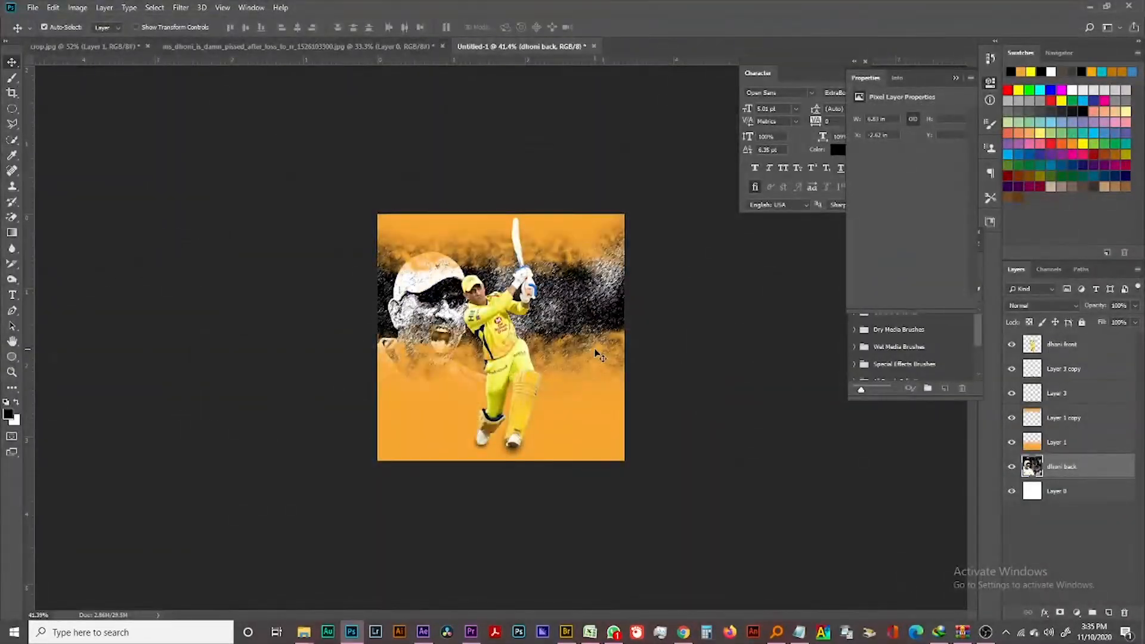
{"action": "scroll", "coordinate": [599, 356], "scroll_direction": "down", "scroll_amount": 2}
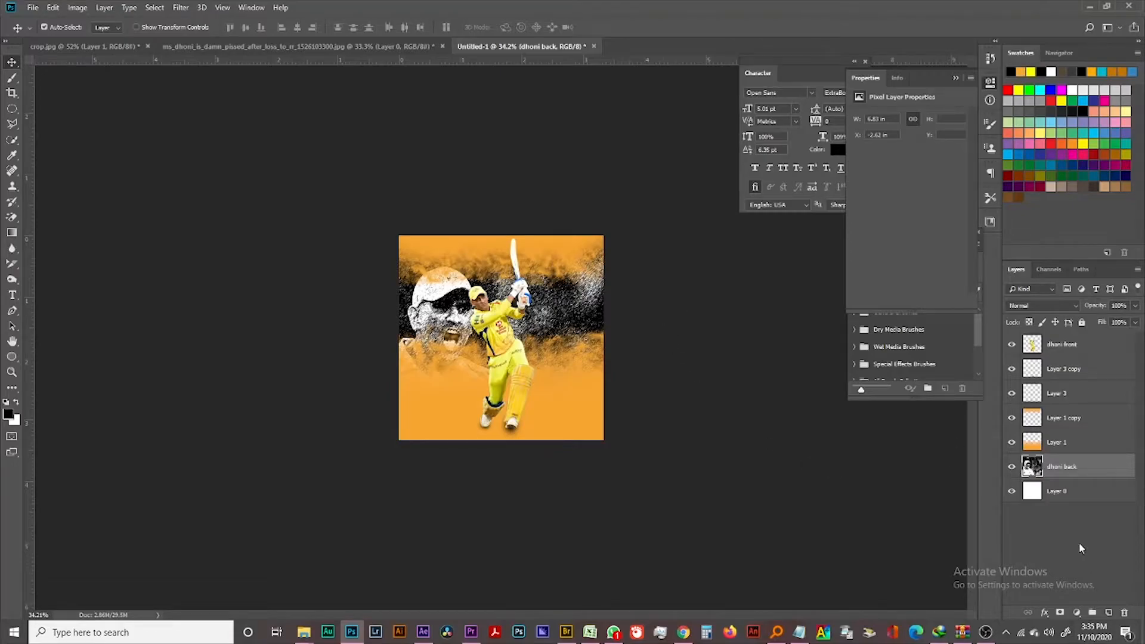
Step: Create a new layer beneath "dhoni back" and fill it with the blue #3c6891
{"action": "left_click", "coordinate": [1106, 611], "text": "ctrl"}
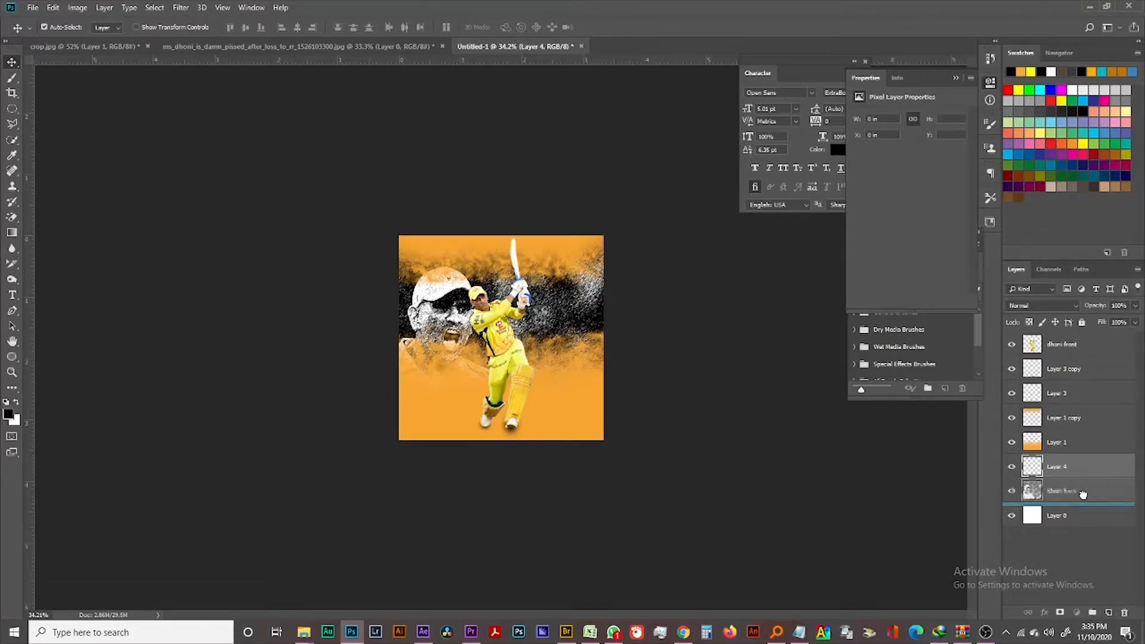
{"action": "left_click", "coordinate": [9, 414]}
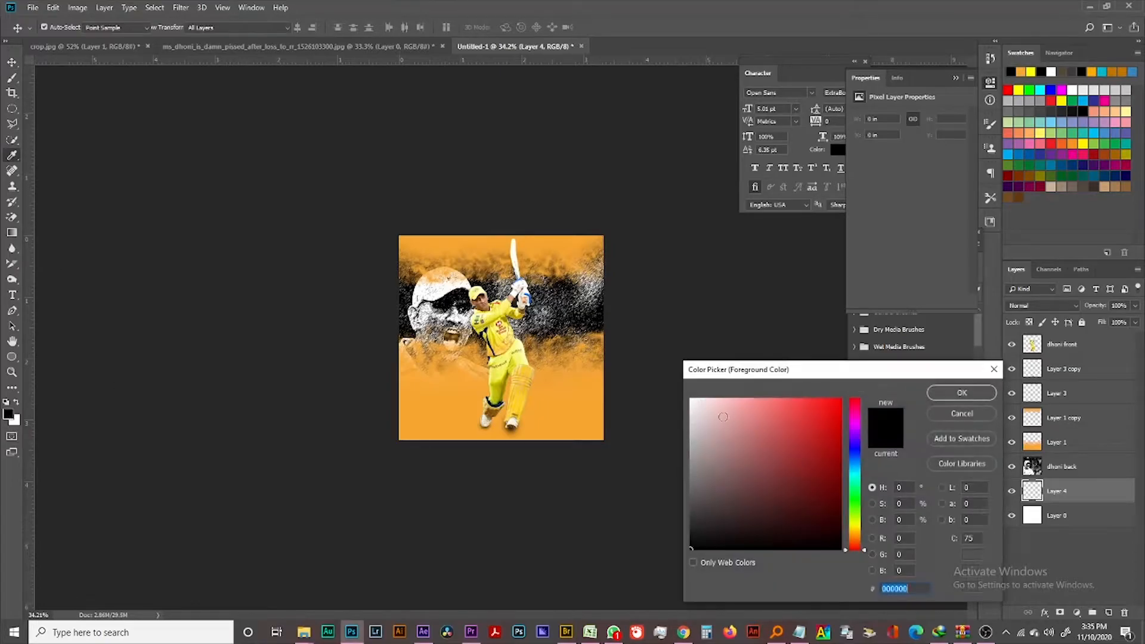
{"action": "left_click", "coordinate": [854, 461]}
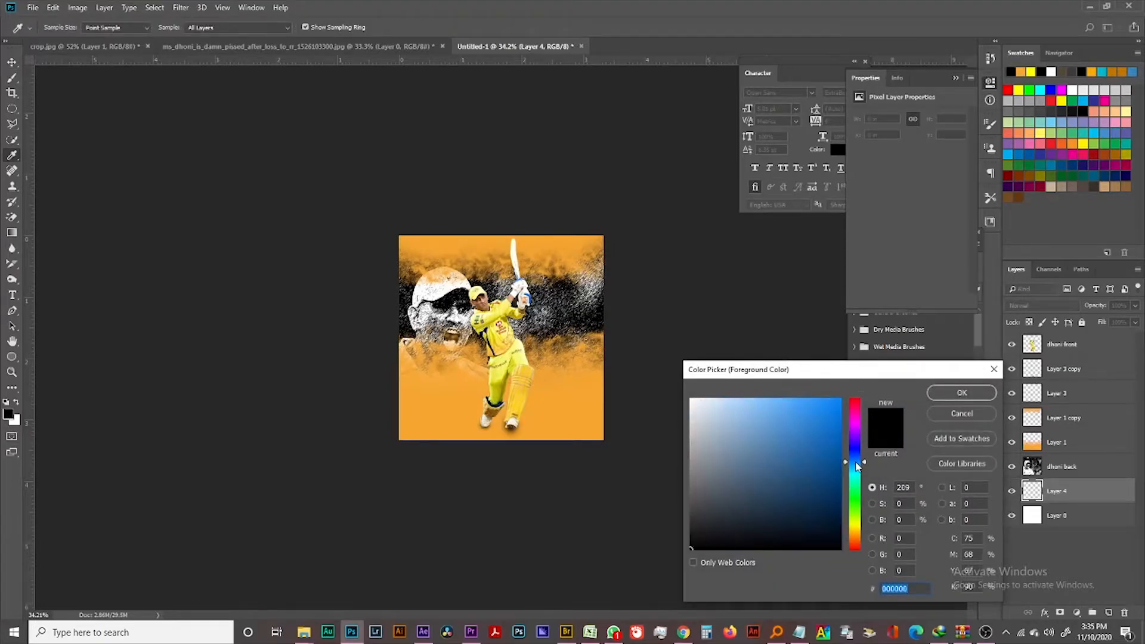
{"action": "left_click", "coordinate": [778, 480]}
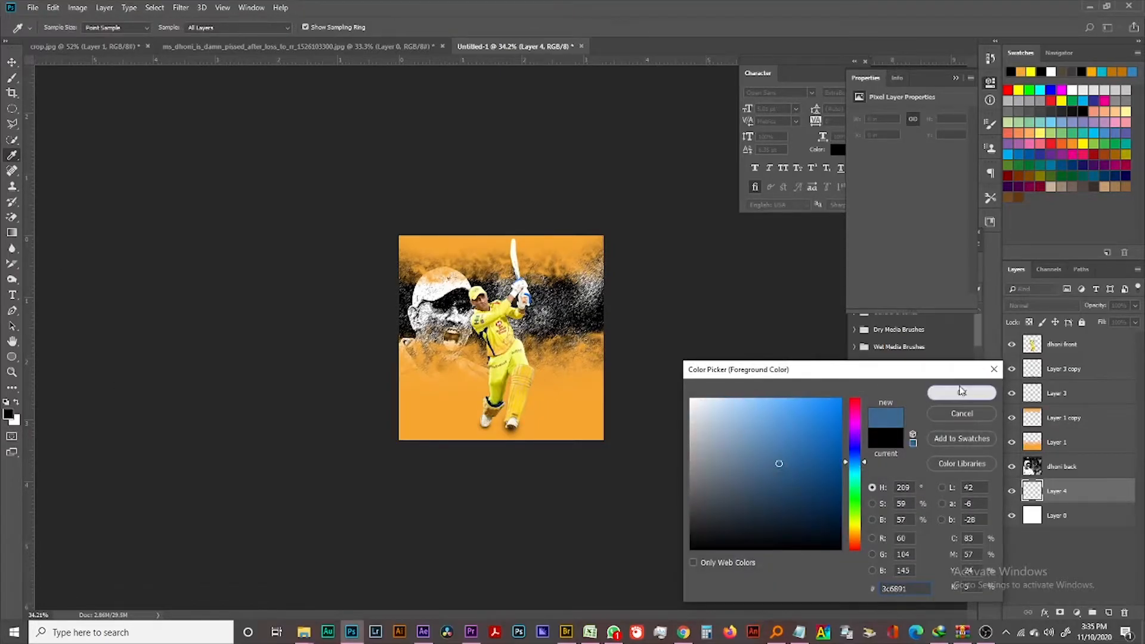
{"action": "left_click", "coordinate": [961, 393]}
{"action": "key", "text": "alt+BackSpace"}
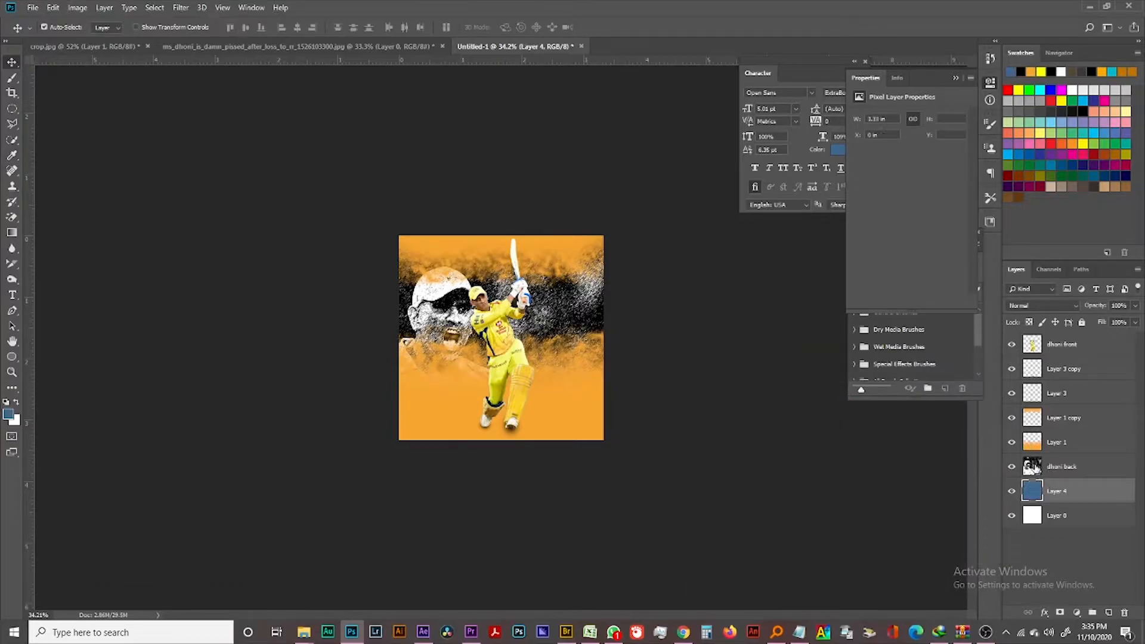
Step: Lower the fill of the "dhoni back" layer to about 55%
{"action": "left_click", "coordinate": [1066, 475]}
{"action": "left_click", "coordinate": [1135, 323]}
{"action": "left_click", "coordinate": [1119, 339]}
{"action": "left_click_drag", "start_coordinate": [1114, 340], "coordinate": [1108, 338]}
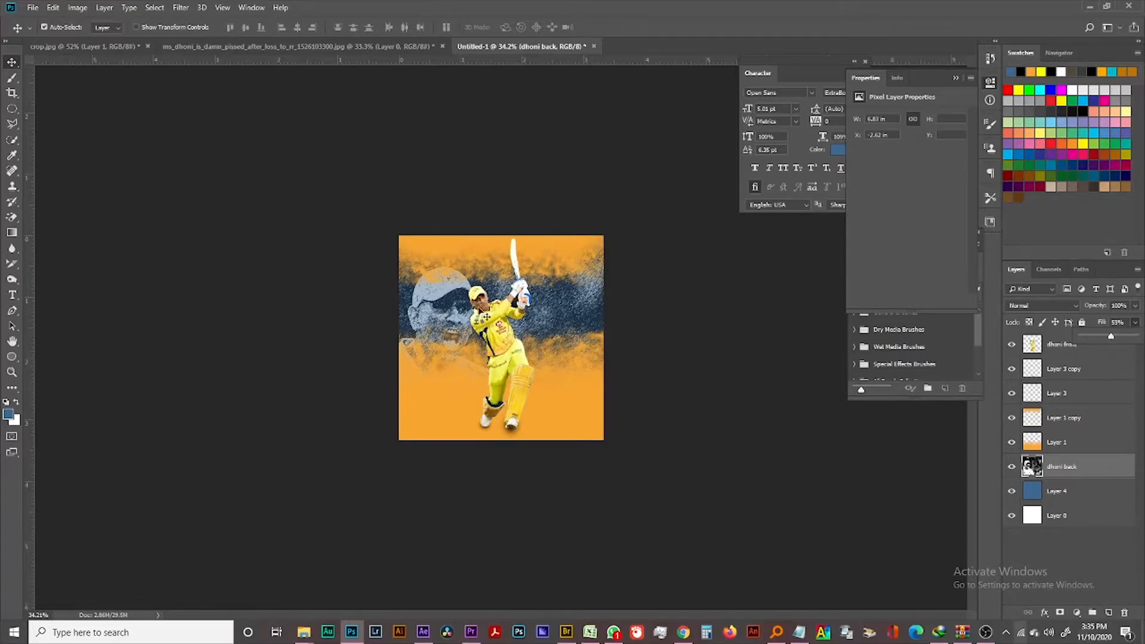
{"action": "scroll", "coordinate": [431, 352], "scroll_direction": "up", "scroll_amount": 5}
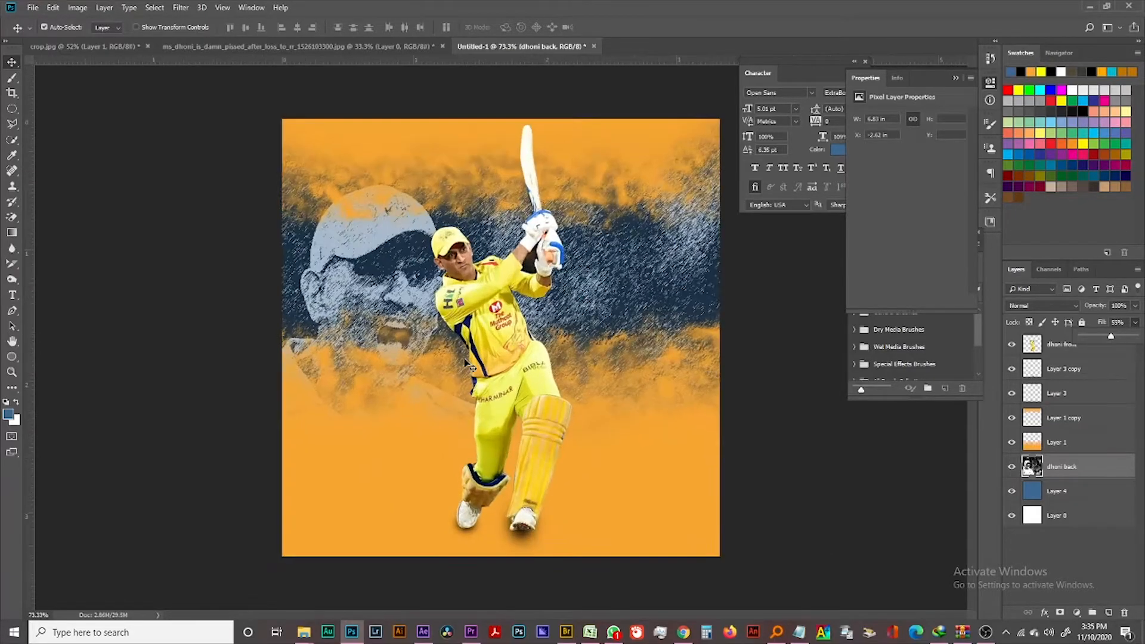
{"action": "left_click", "coordinate": [12, 294]}
{"action": "left_click", "coordinate": [309, 448]}
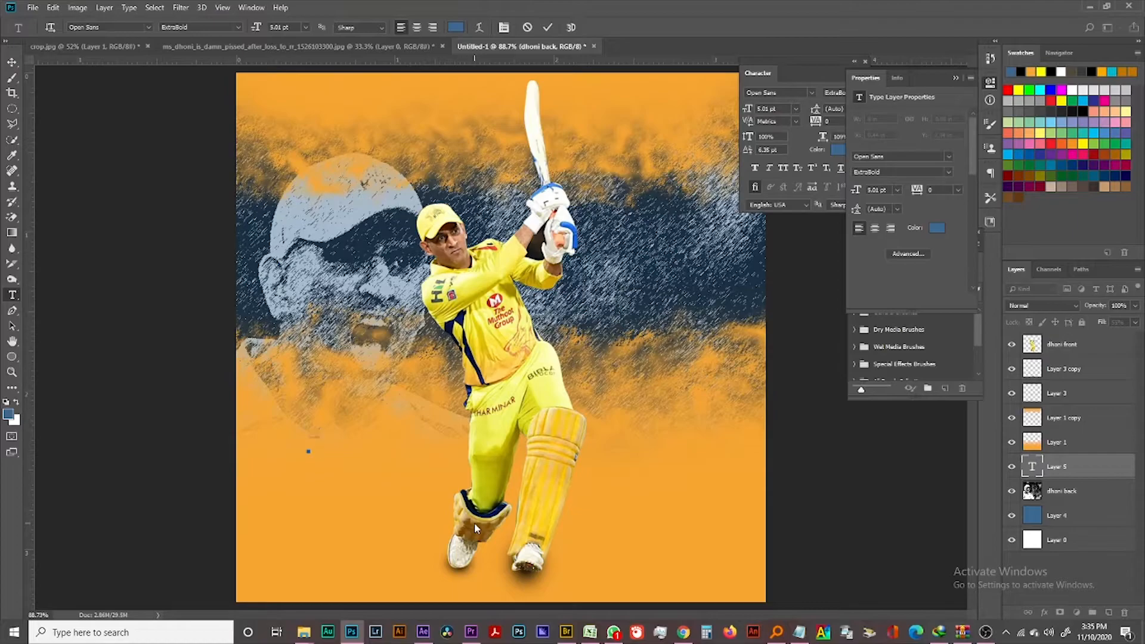
{"action": "type", "text": "Ms"}
{"action": "key", "text": "ctrl+Return"}
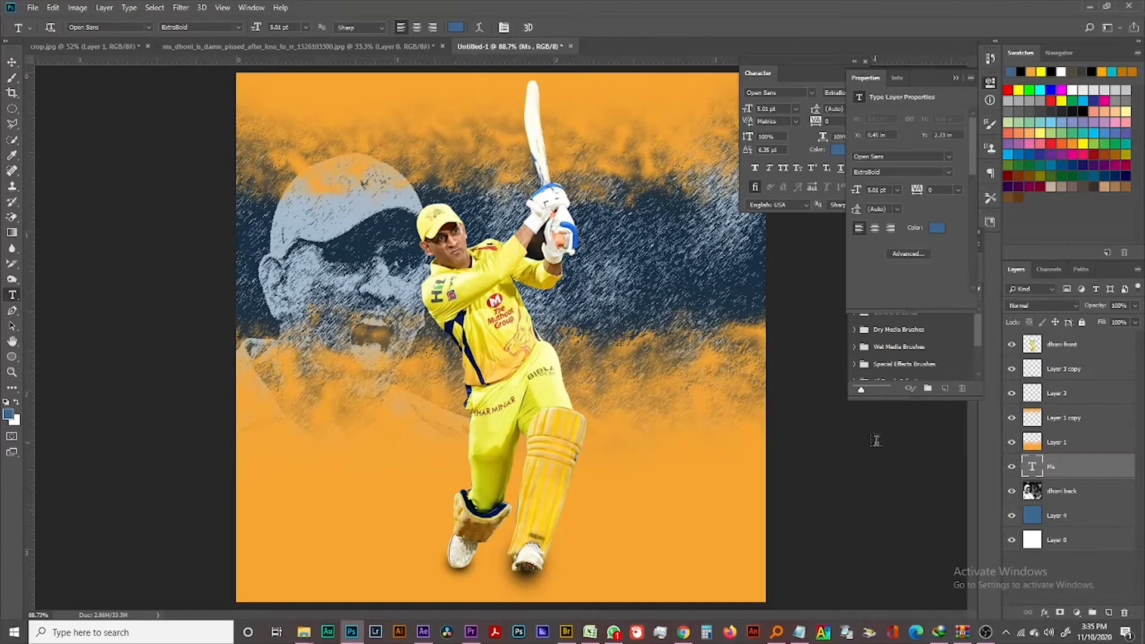
{"action": "left_click_drag", "start_coordinate": [1121, 575], "coordinate": [1124, 612]}
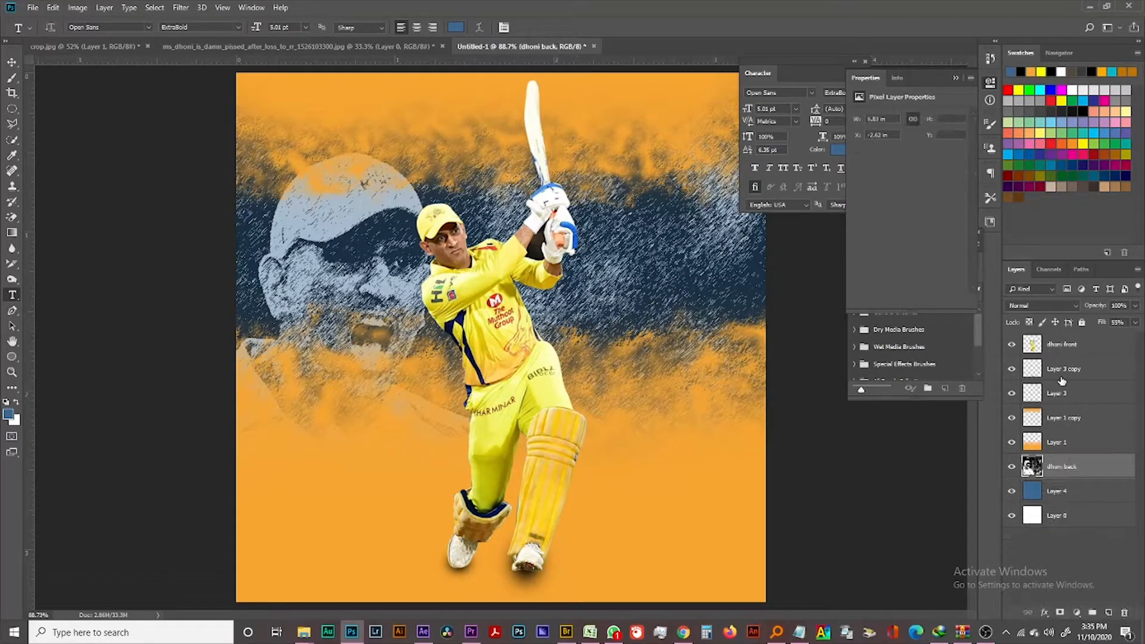
Step: Add the text "MS DHONI" in Open Sans ExtraBold at 42.01 pt, stacked between "dhoni front" and Layer 3 copy
{"action": "left_click", "coordinate": [1061, 369]}
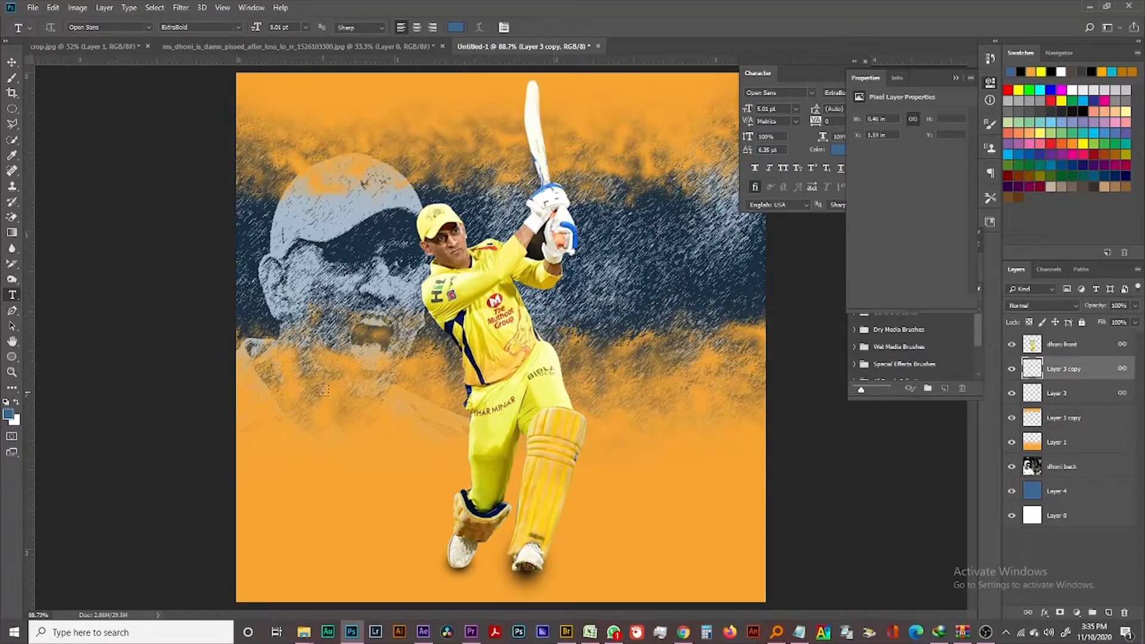
{"action": "left_click", "coordinate": [314, 378]}
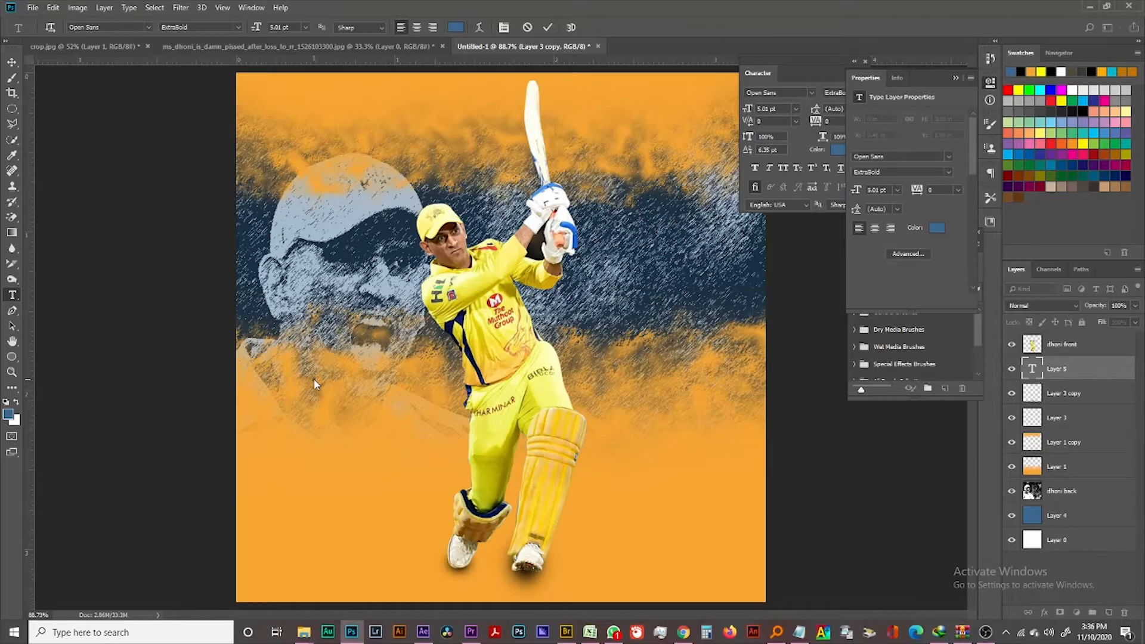
{"action": "type", "text": "MS DHONR"}
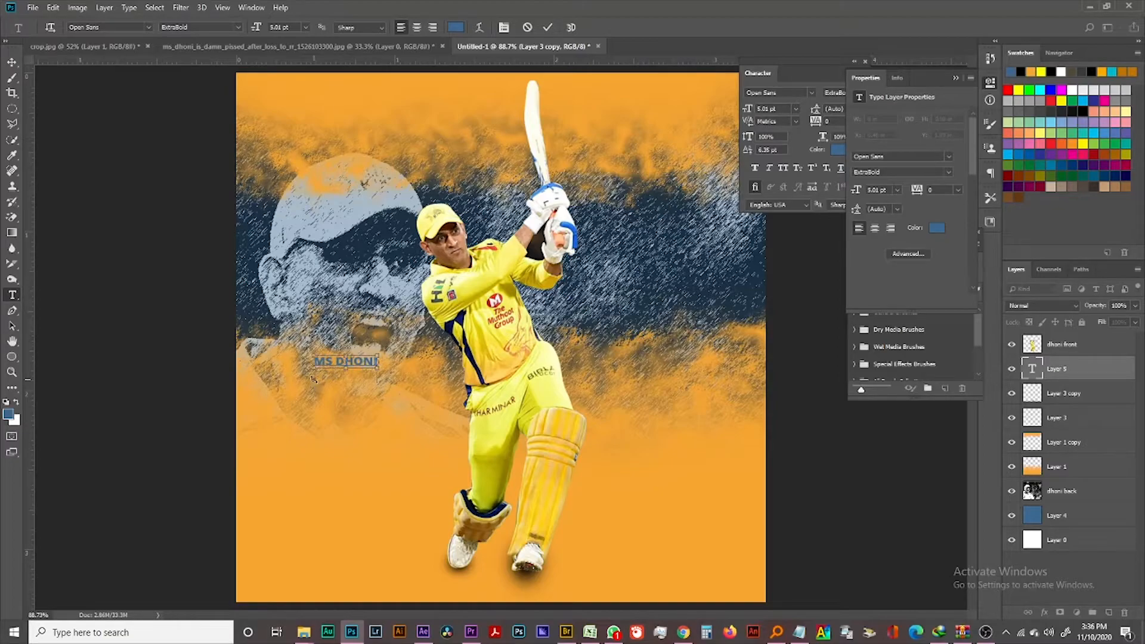
{"action": "key", "text": "ctrl+a"}
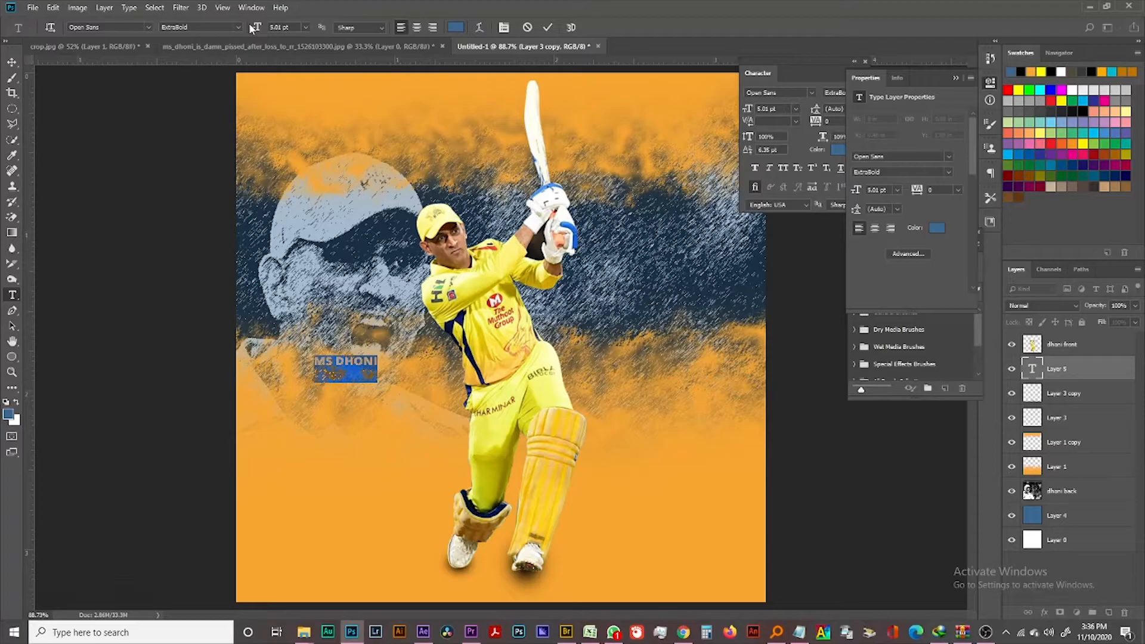
{"action": "left_click_drag", "start_coordinate": [256, 30], "coordinate": [277, 34]}
{"action": "key", "text": "Down"}
{"action": "left_click", "coordinate": [13, 62]}
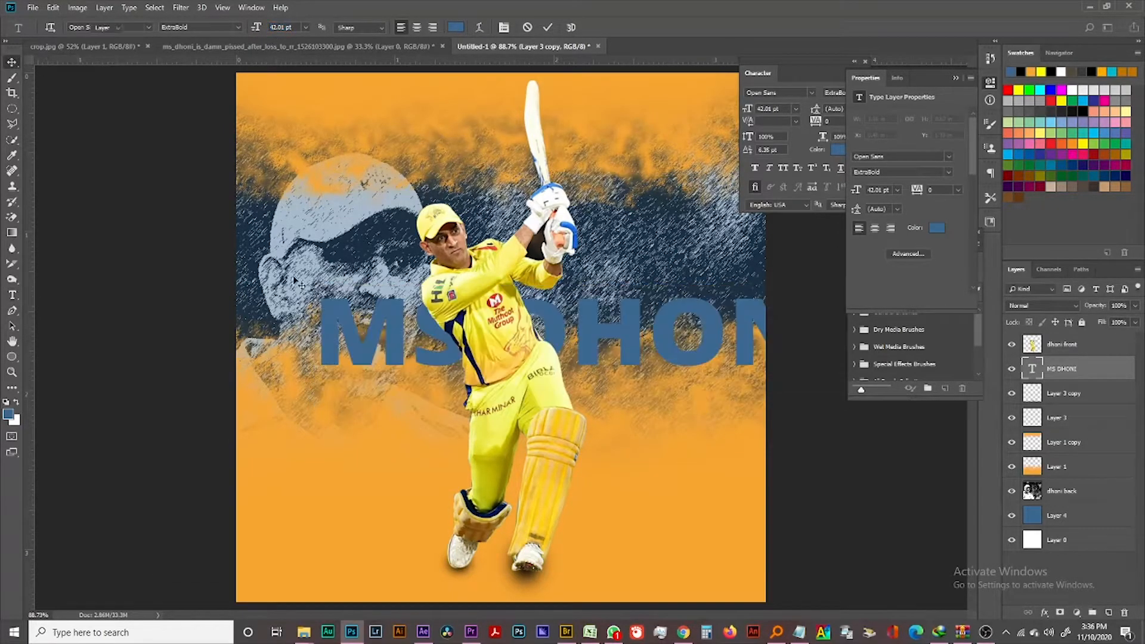
Step: Position the "MS DHONI" text across the poster at the batsman's waist height, with the M slightly cut off by the edge
{"action": "left_click_drag", "start_coordinate": [371, 327], "coordinate": [263, 383]}
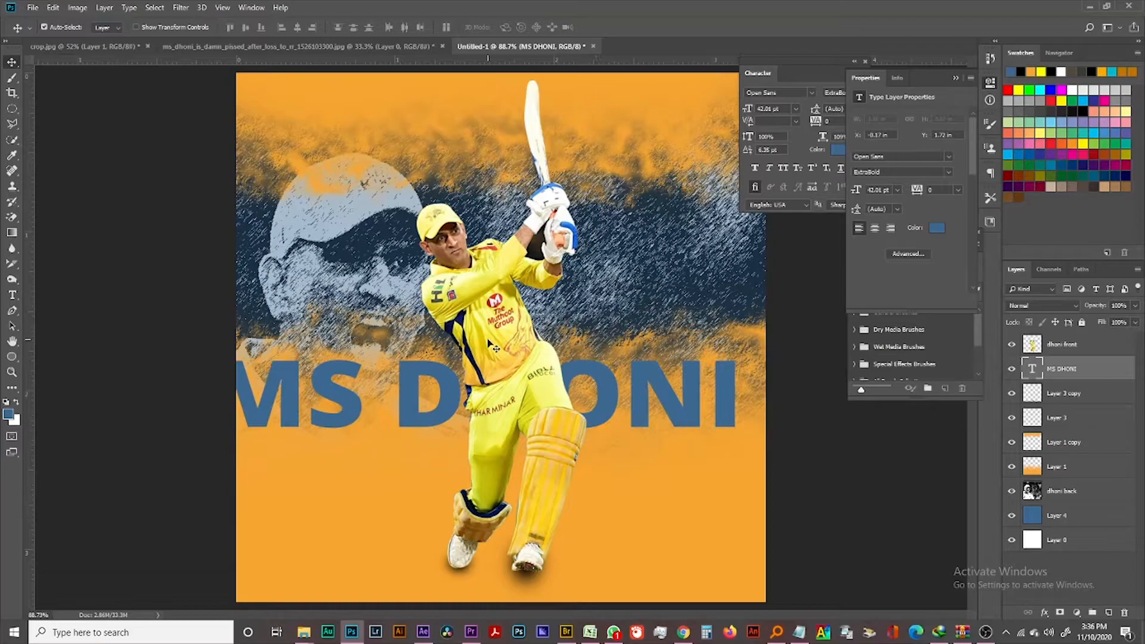
{"action": "left_click", "coordinate": [154, 128]}
{"action": "left_click_drag", "start_coordinate": [448, 415], "coordinate": [457, 416]}
Step: Give the "MS DHONI" text a white outside stroke of 3 px at 100% opacity
{"action": "double_click", "coordinate": [1076, 371]}
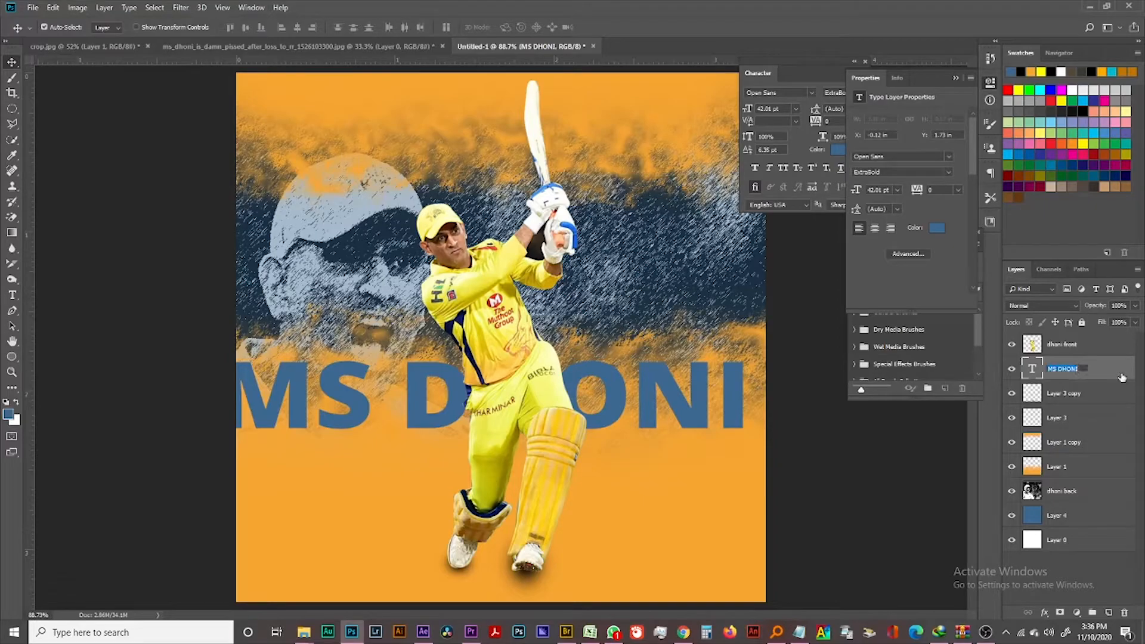
{"action": "double_click", "coordinate": [1119, 385]}
{"action": "left_click_drag", "start_coordinate": [754, 370], "coordinate": [808, 233]}
{"action": "left_click", "coordinate": [724, 304]}
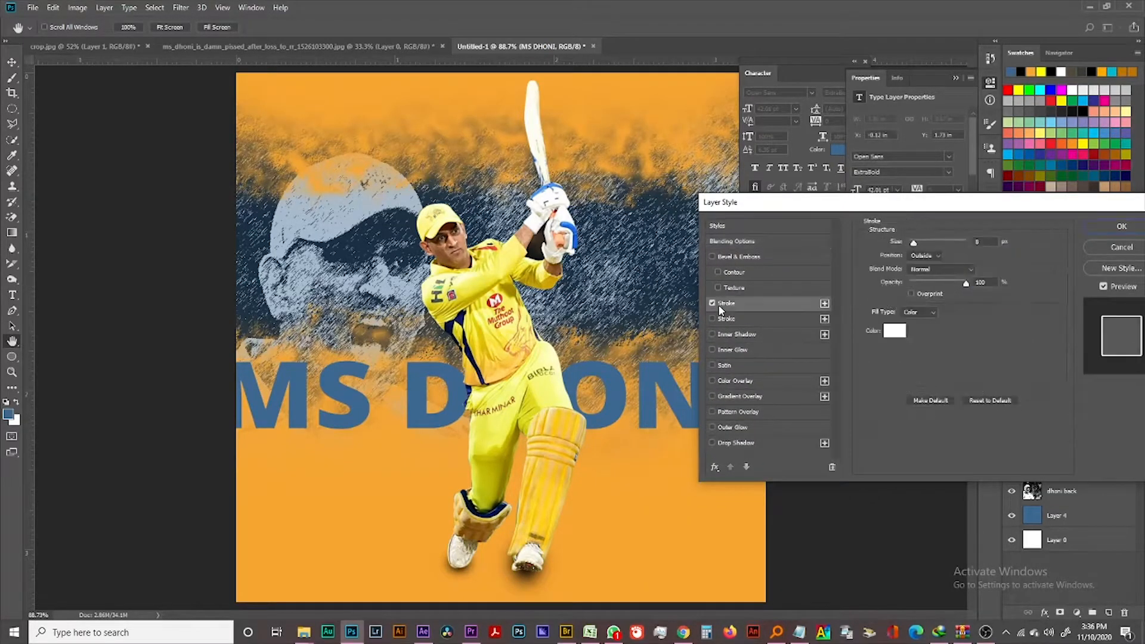
{"action": "left_click", "coordinate": [981, 243]}
{"action": "key", "text": "Down"}
{"action": "key", "text": "Down"}
{"action": "key", "text": "Down"}
{"action": "key", "text": "Down"}
{"action": "key", "text": "Down"}
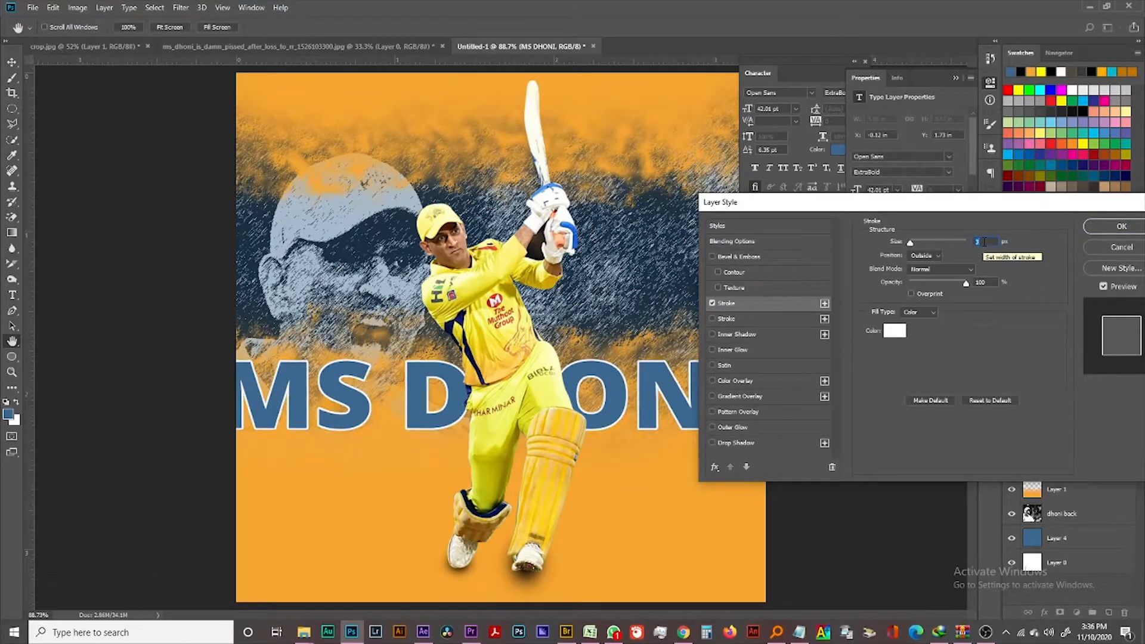
{"action": "key", "text": "Down"}
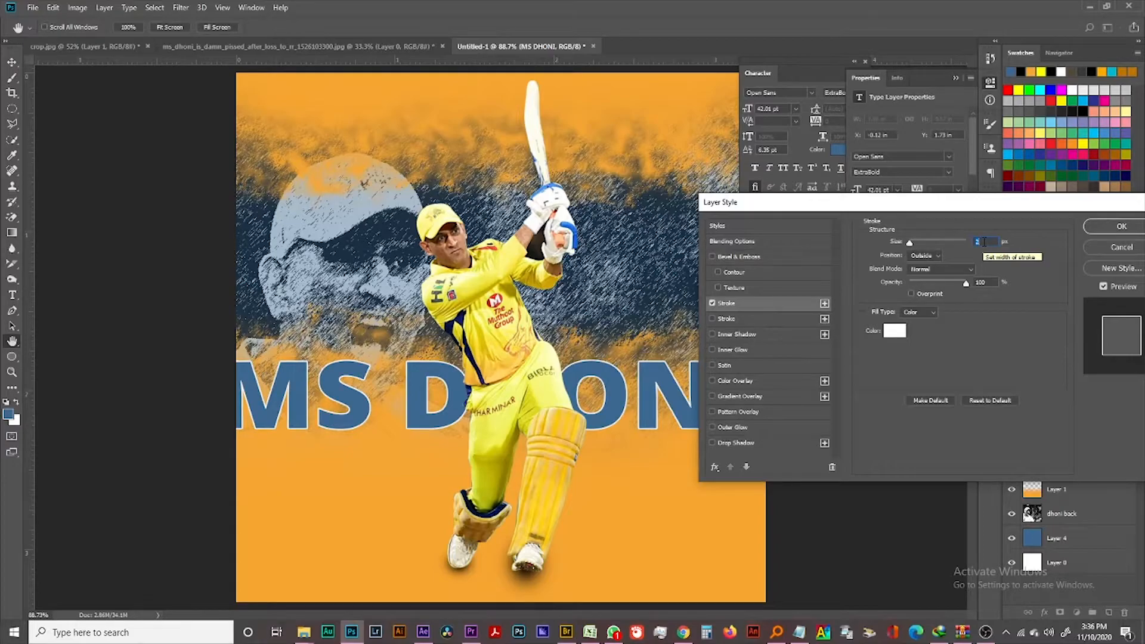
{"action": "key", "text": "Up"}
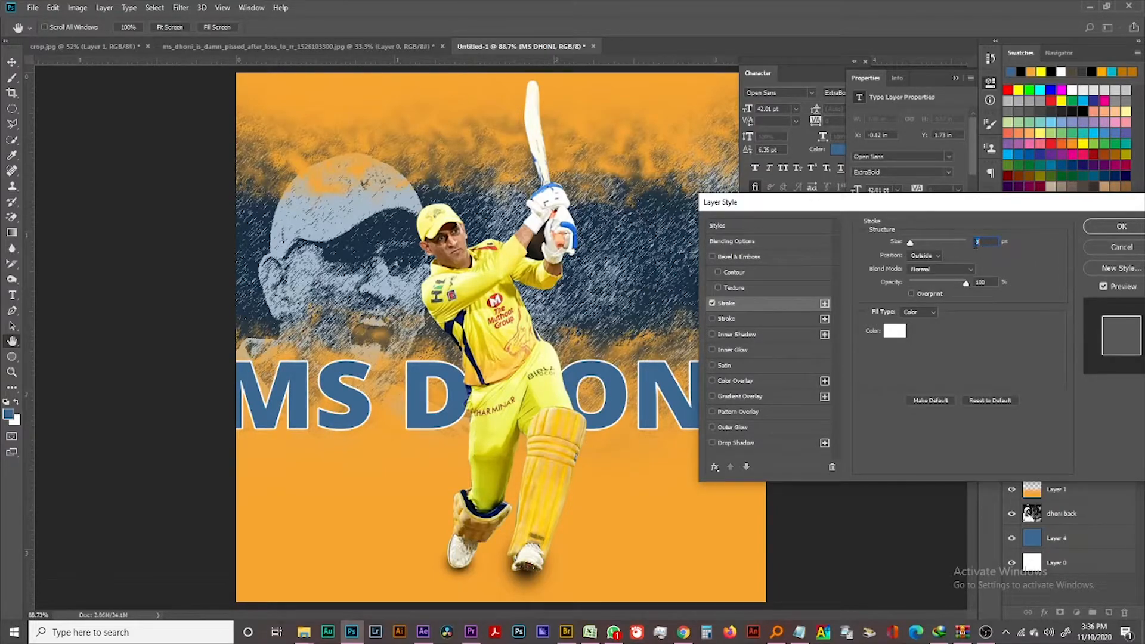
{"action": "left_click", "coordinate": [1115, 227]}
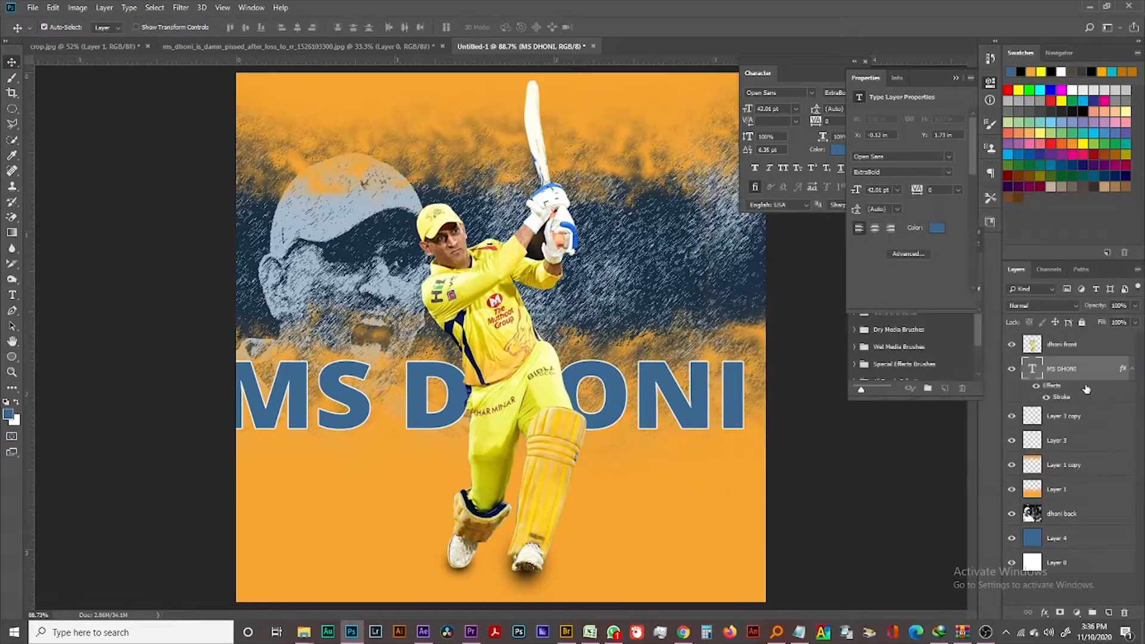
Step: Make the fill of the "MS DHONI" text fully transparent so only its white outline shows
{"action": "left_click", "coordinate": [1136, 323]}
{"action": "left_click_drag", "start_coordinate": [1107, 335], "coordinate": [1064, 338]}
{"action": "left_click", "coordinate": [836, 490]}
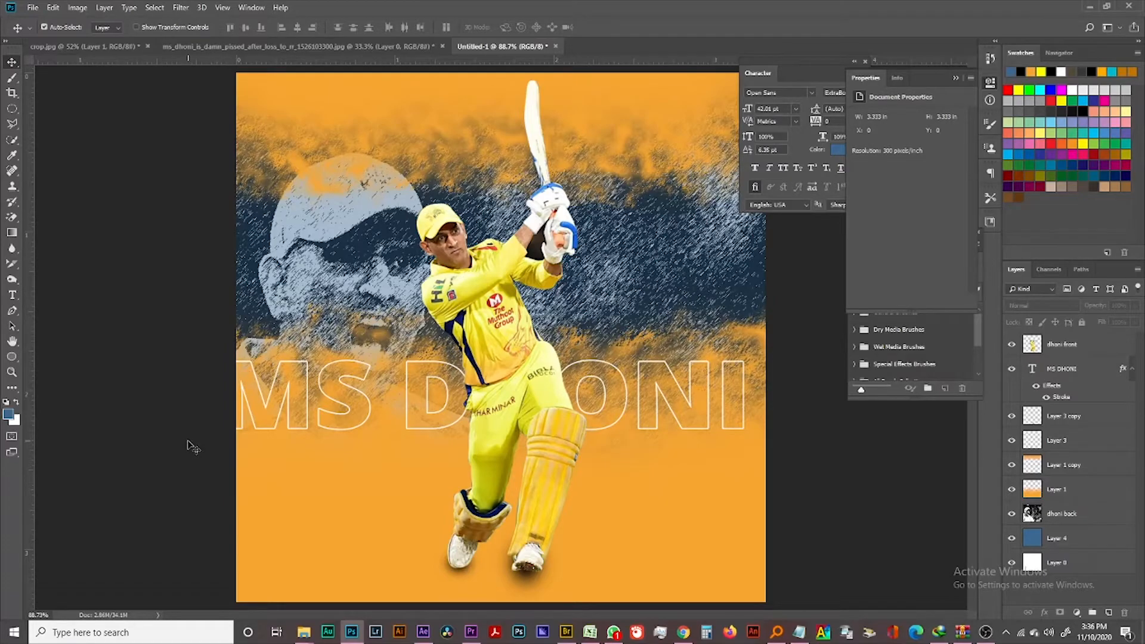
Step: Add the number "16" in Open Sans ExtraBold at 42.01 pt and place it below the "MS" of the outlined name
{"action": "left_click", "coordinate": [12, 295]}
{"action": "left_click", "coordinate": [268, 471]}
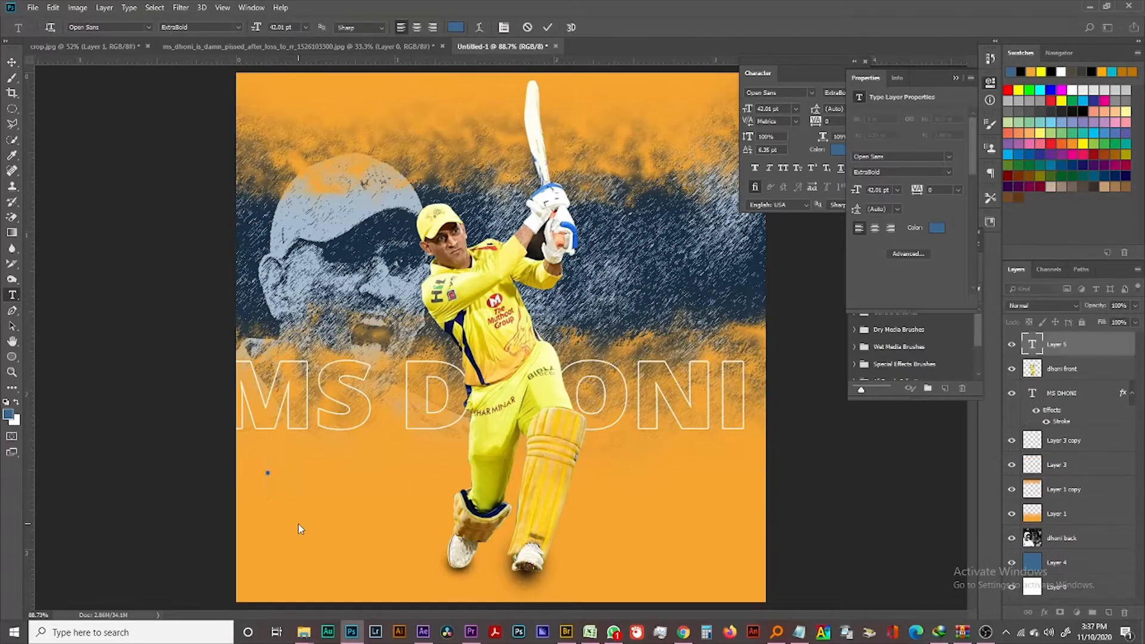
{"action": "type", "text": "16"}
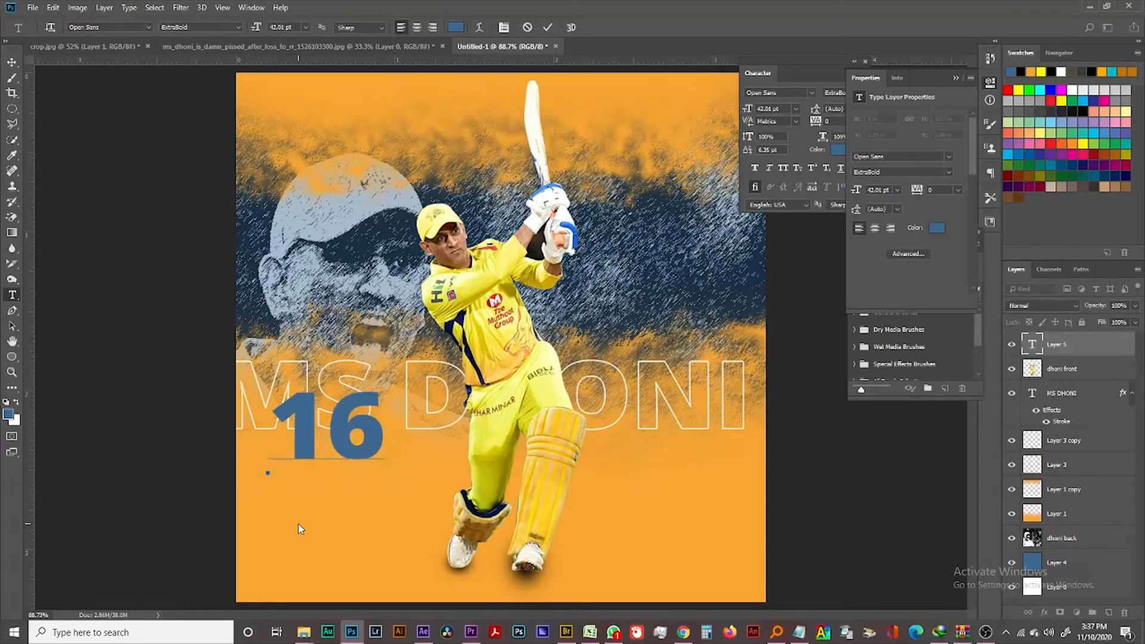
{"action": "left_click", "coordinate": [12, 62]}
{"action": "left_click_drag", "start_coordinate": [356, 440], "coordinate": [325, 495]}
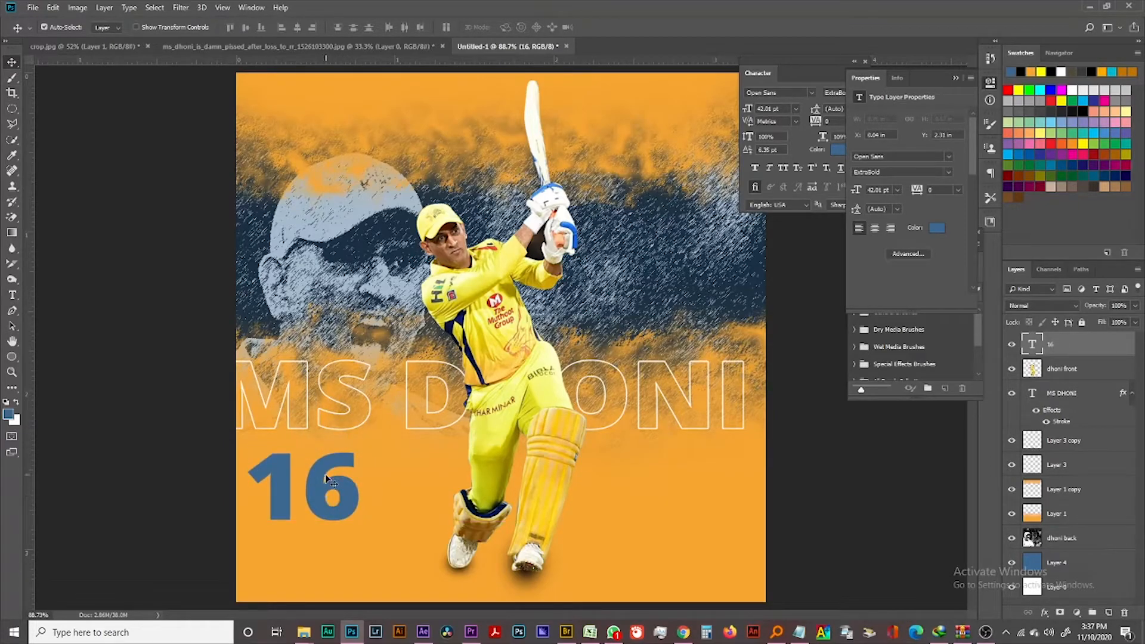
Step: Apply a linear blue Gradient Overlay to the "16" with 84% opacity, -47° angle and 62% scale
{"action": "double_click", "coordinate": [1117, 354]}
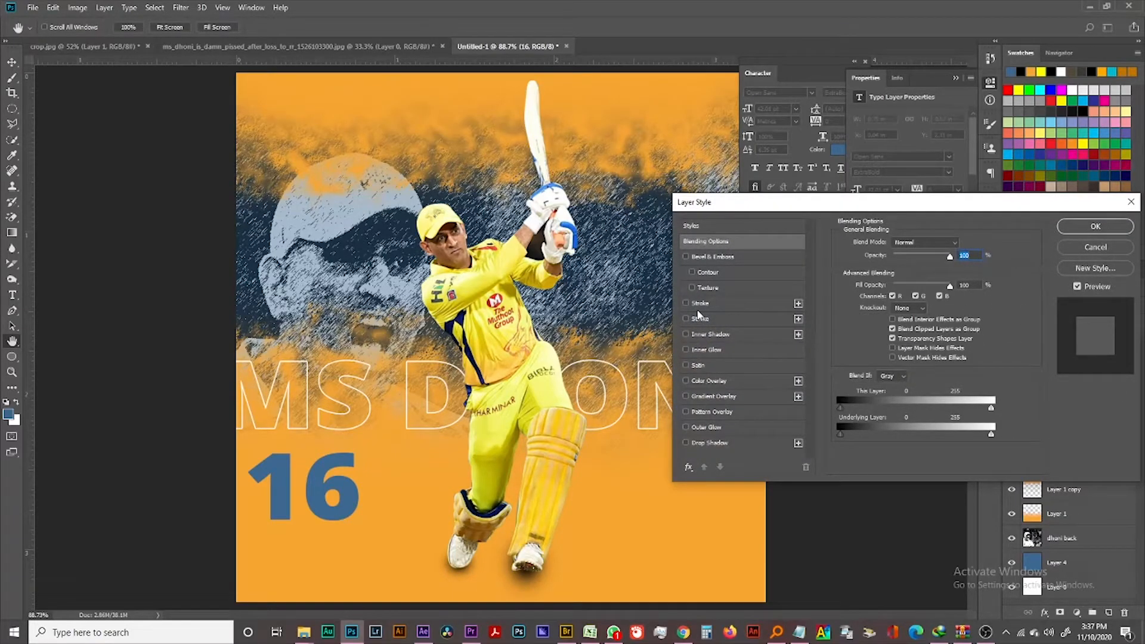
{"action": "left_click", "coordinate": [694, 396]}
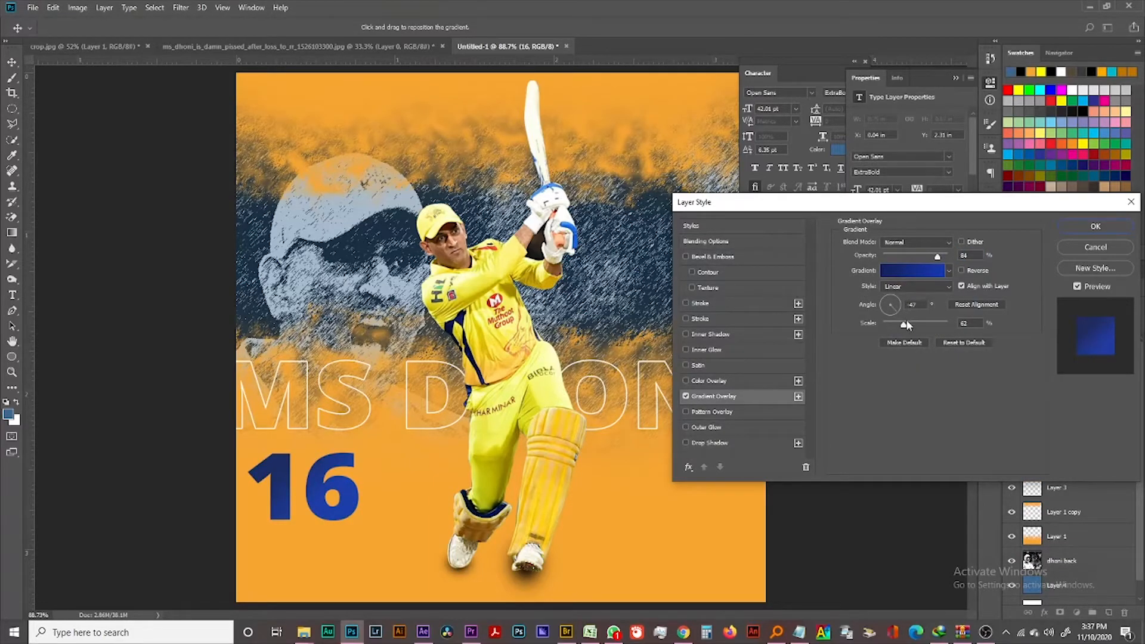
{"action": "mouse_move", "coordinate": [903, 326]}
{"action": "left_mouse_down"}
{"action": "mouse_move", "coordinate": [891, 326]}
{"action": "mouse_move", "coordinate": [904, 330]}
{"action": "left_mouse_up"}
{"action": "left_click", "coordinate": [1095, 226]}
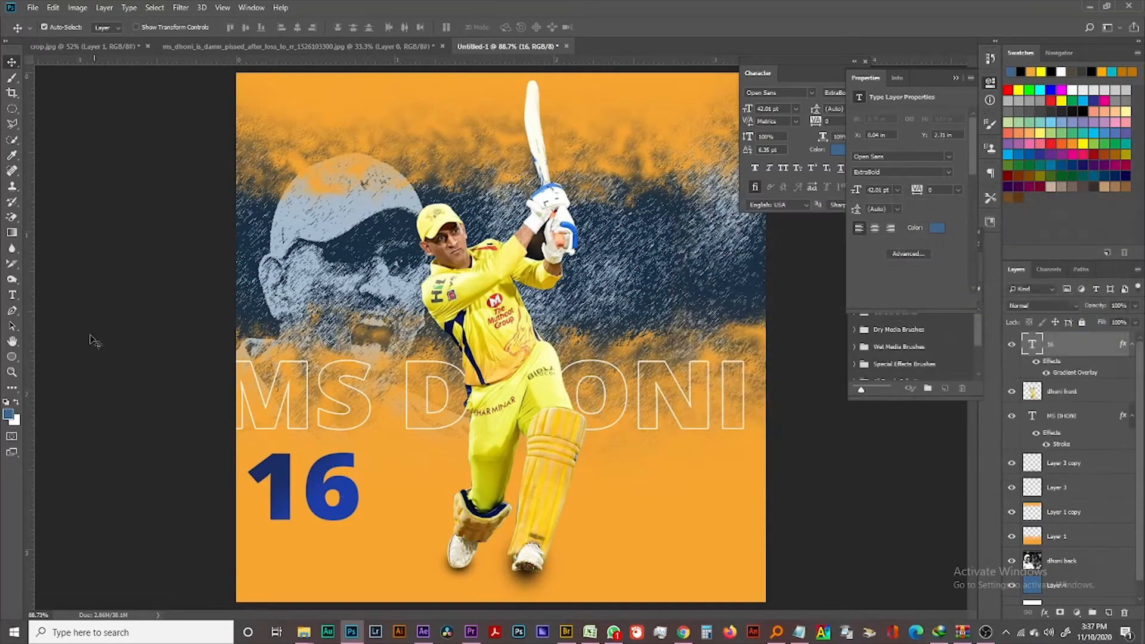
Step: Add the caption text "DISMISSEKS" below the "16" and set its size to 6.01 pt
{"action": "left_click", "coordinate": [12, 300]}
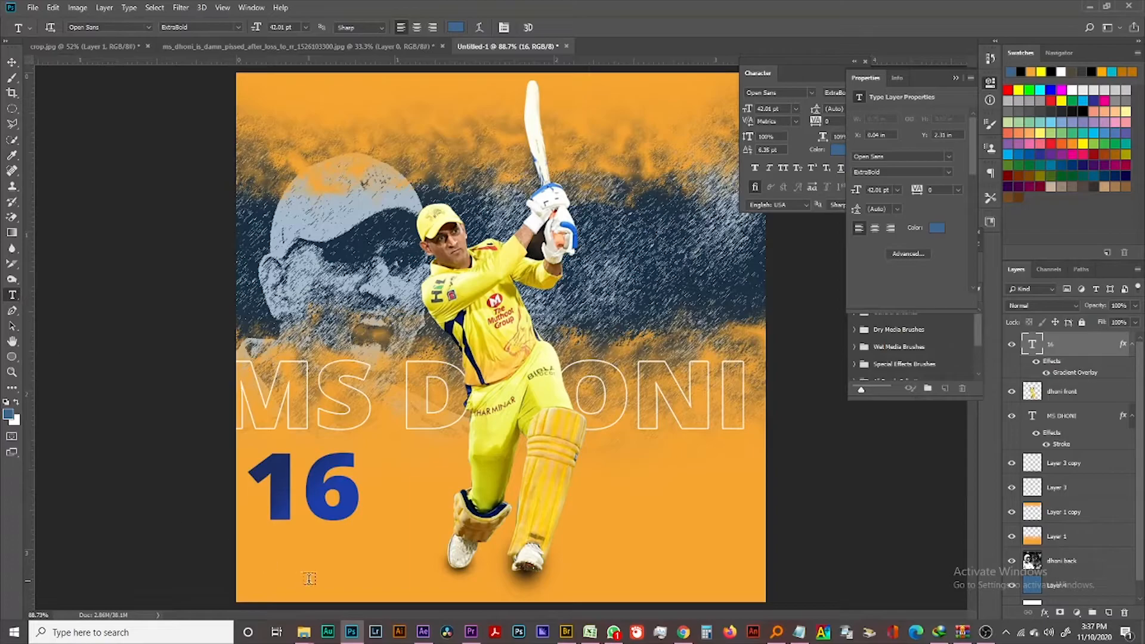
{"action": "left_click", "coordinate": [307, 561]}
{"action": "type", "text": "D"}
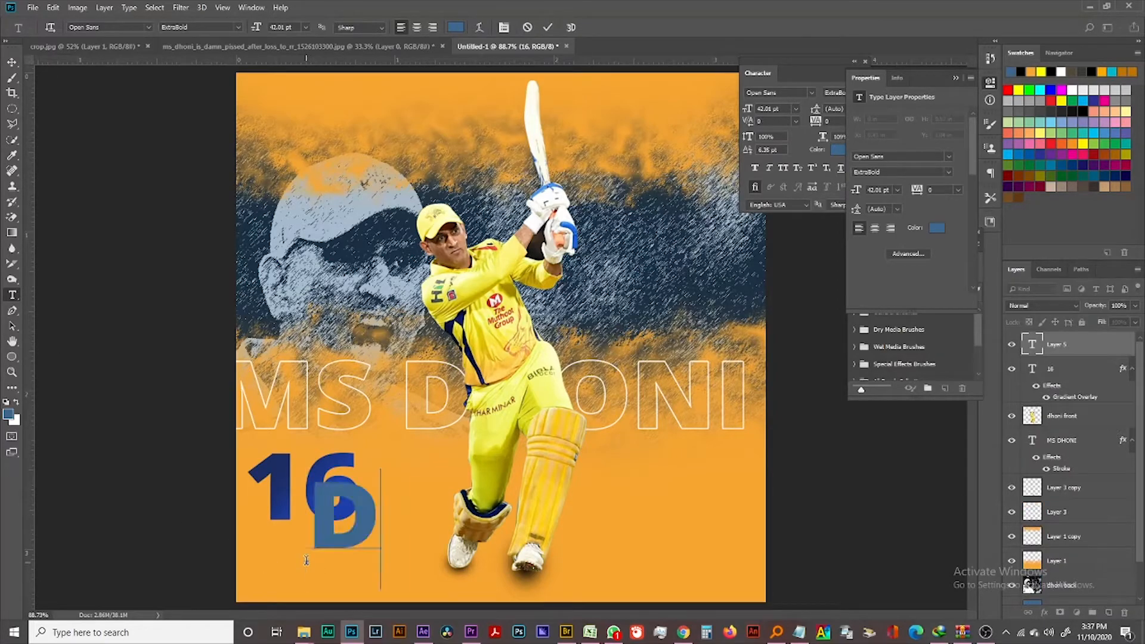
{"action": "type", "text": "ISM"}
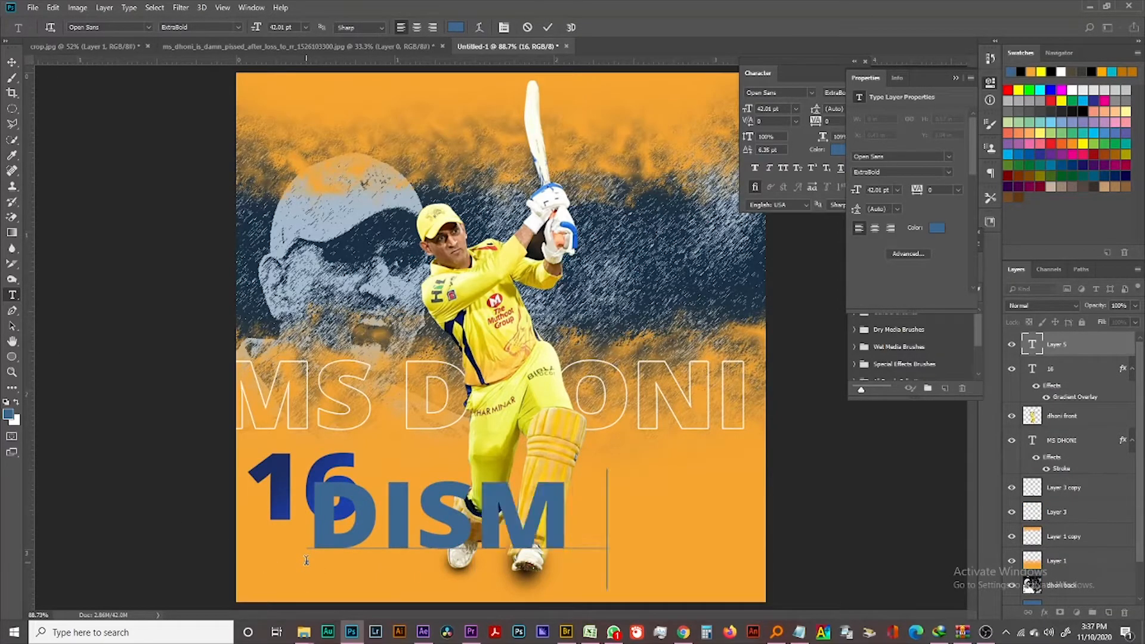
{"action": "type", "text": "ISSED"}
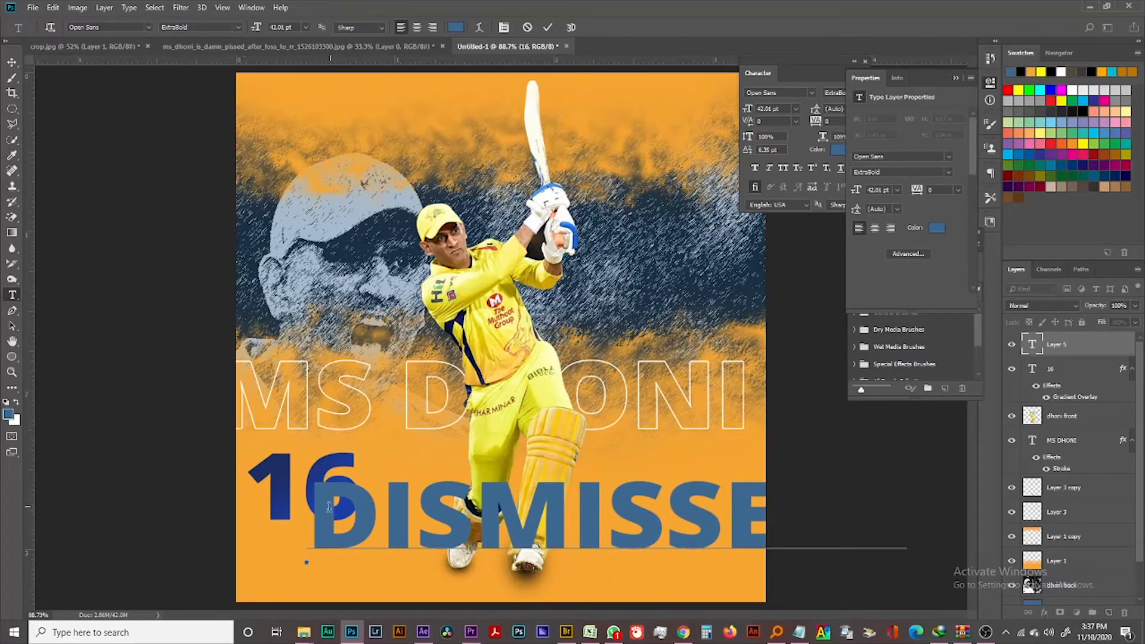
{"action": "key", "text": "ctrl+a"}
{"action": "left_click_drag", "start_coordinate": [263, 25], "coordinate": [233, 35]}
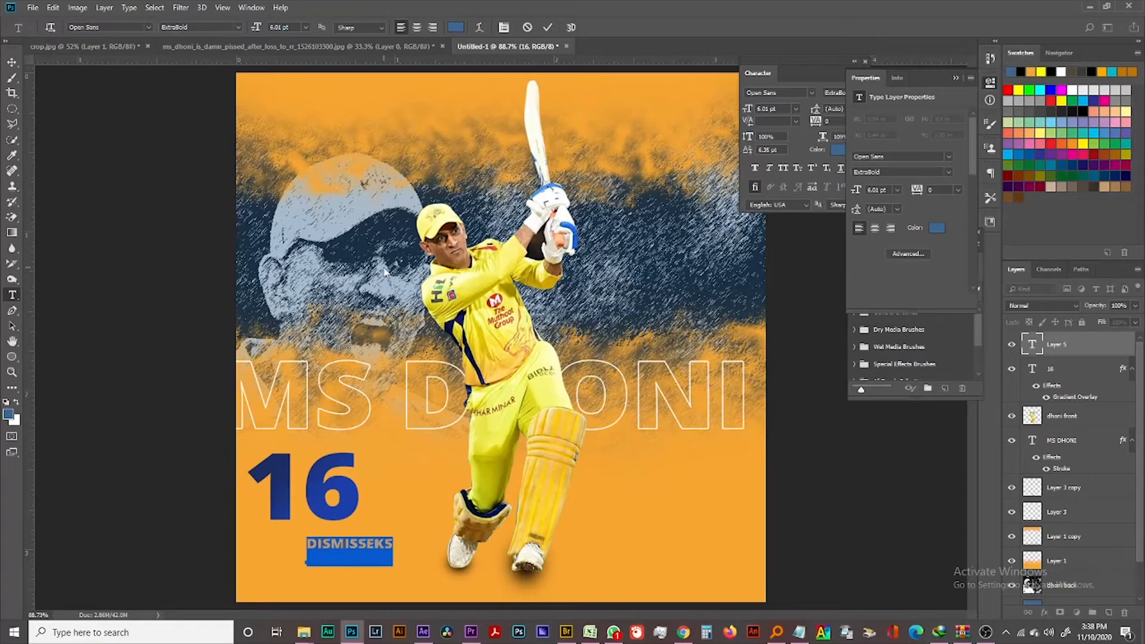
Step: Correct the caption to "DISMISSELS" and centre it directly beneath the "16"
{"action": "double_click", "coordinate": [388, 544]}
{"action": "left_click", "coordinate": [376, 543]}
{"action": "type", "text": "L"}
{"action": "left_click", "coordinate": [12, 62]}
{"action": "left_click_drag", "start_coordinate": [363, 549], "coordinate": [324, 540]}
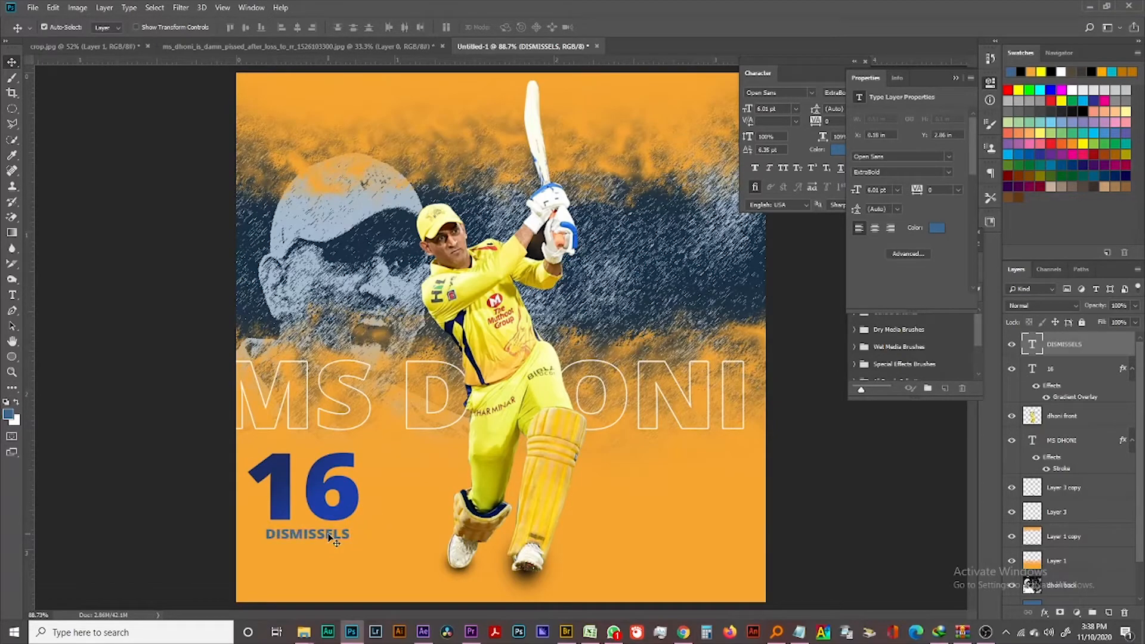
Step: Recolour the "DISMISSELS" caption text to white (#ffffff)
{"action": "left_click", "coordinate": [12, 295]}
{"action": "left_click", "coordinate": [274, 541]}
{"action": "key", "text": "ctrl+a"}
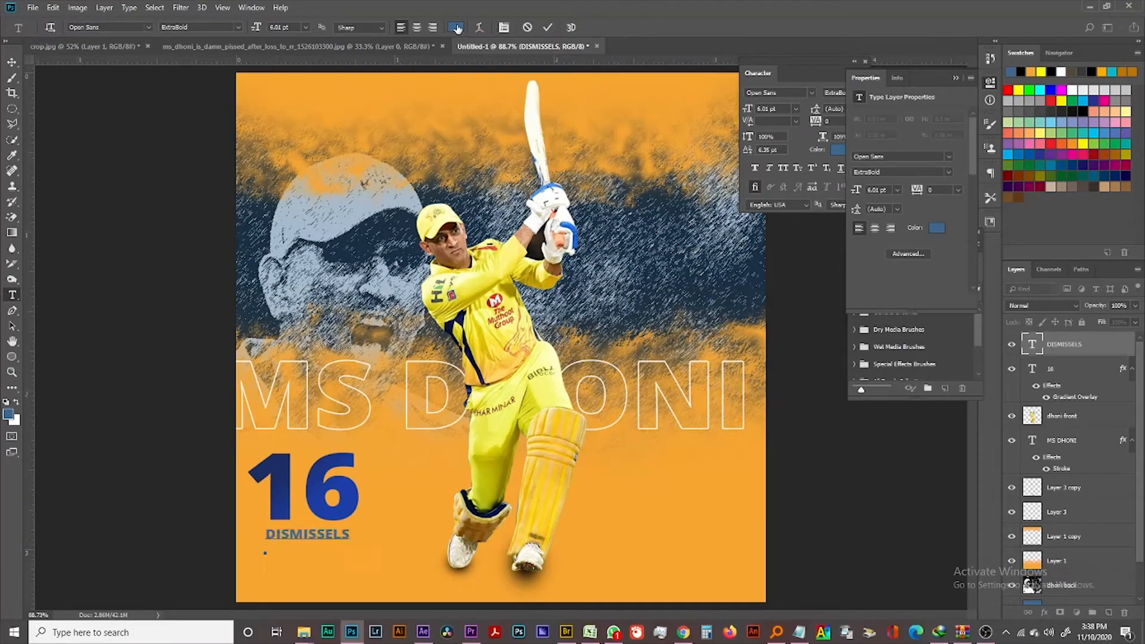
{"action": "left_click", "coordinate": [456, 28]}
{"action": "left_click", "coordinate": [691, 399]}
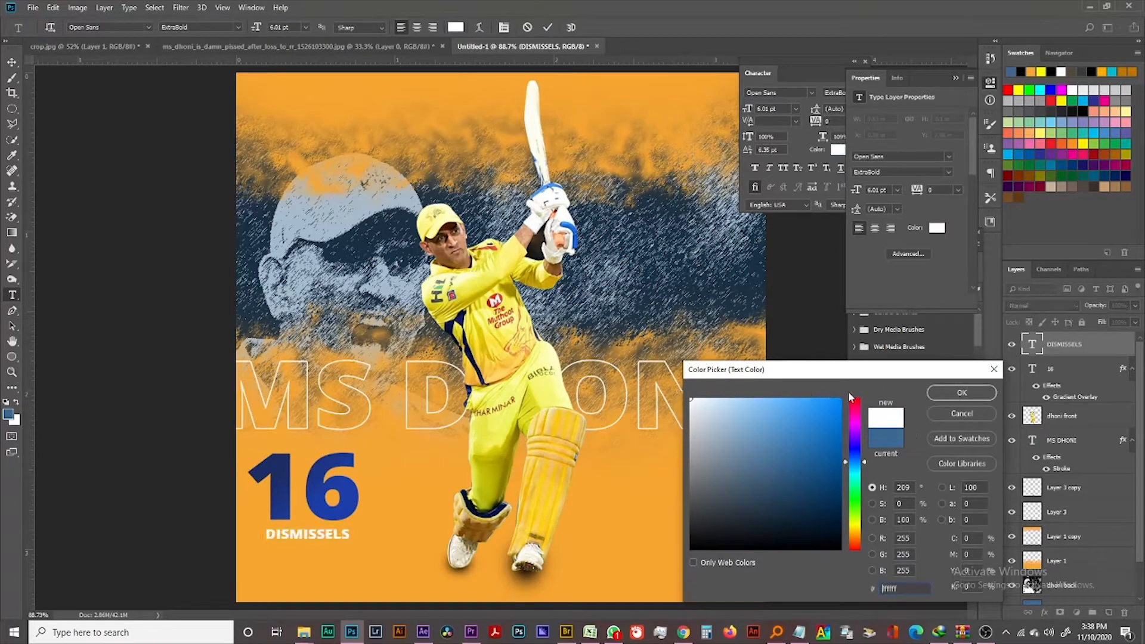
{"action": "left_click", "coordinate": [956, 393]}
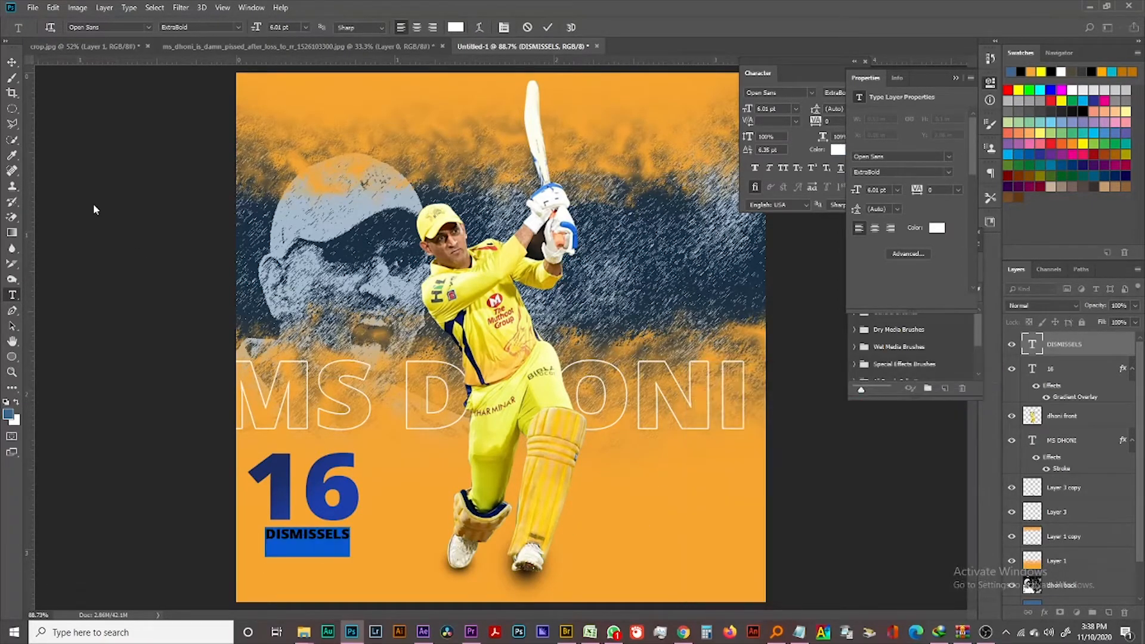
{"action": "left_click", "coordinate": [11, 62]}
Step: Shift the outlined "MS DHONI" name straight down by about 0.09 in, closer to the "16"
{"action": "key", "text": "ctrl+minus"}
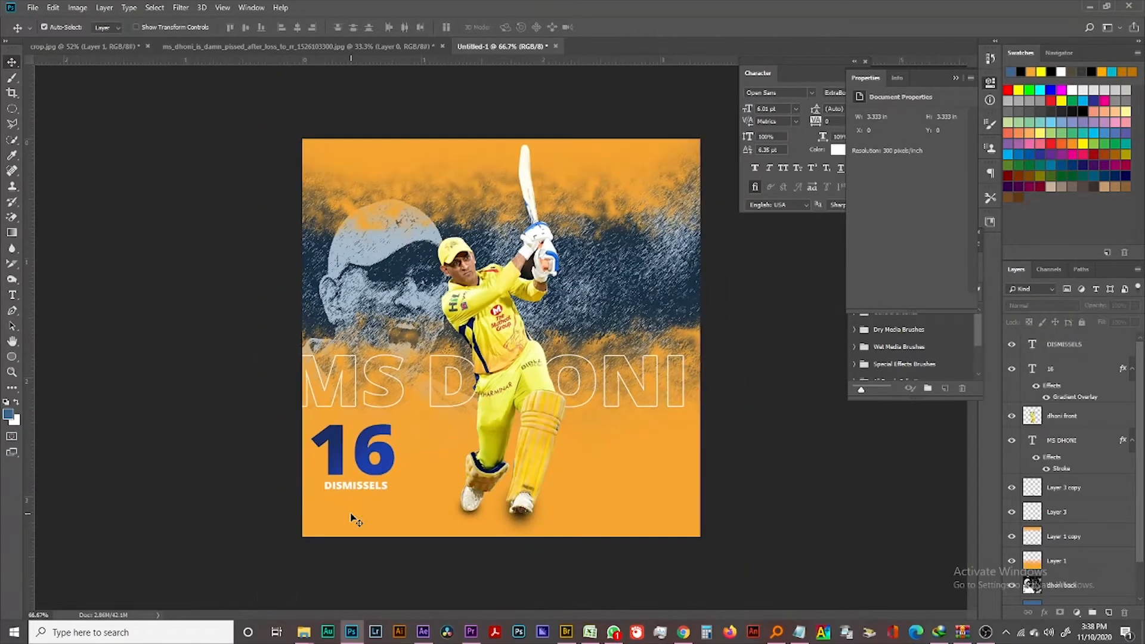
{"action": "key", "text": "ctrl+minus"}
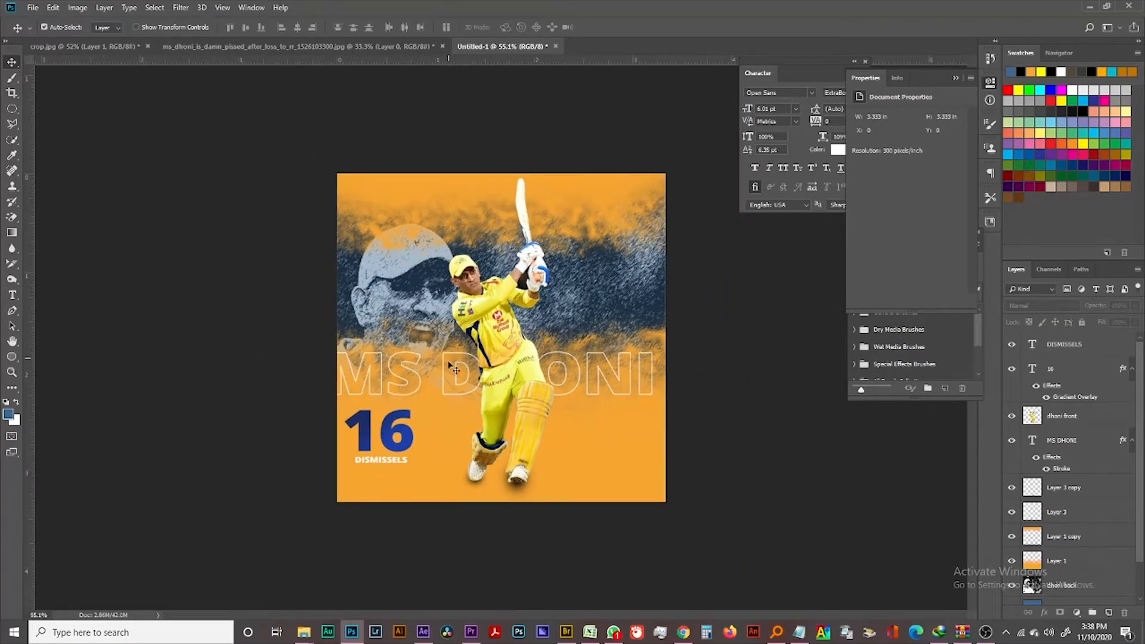
{"action": "key", "text": "ctrl+0"}
{"action": "scroll", "coordinate": [423, 405], "scroll_direction": "up", "scroll_amount": 2}
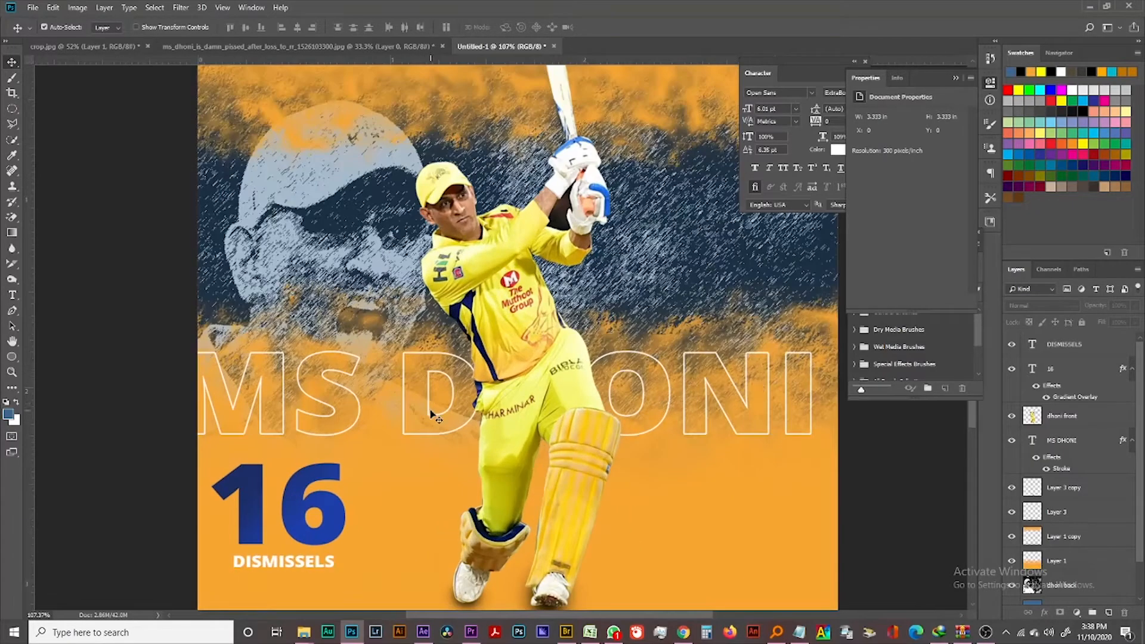
{"action": "left_click_drag", "start_coordinate": [428, 416], "coordinate": [428, 432]}
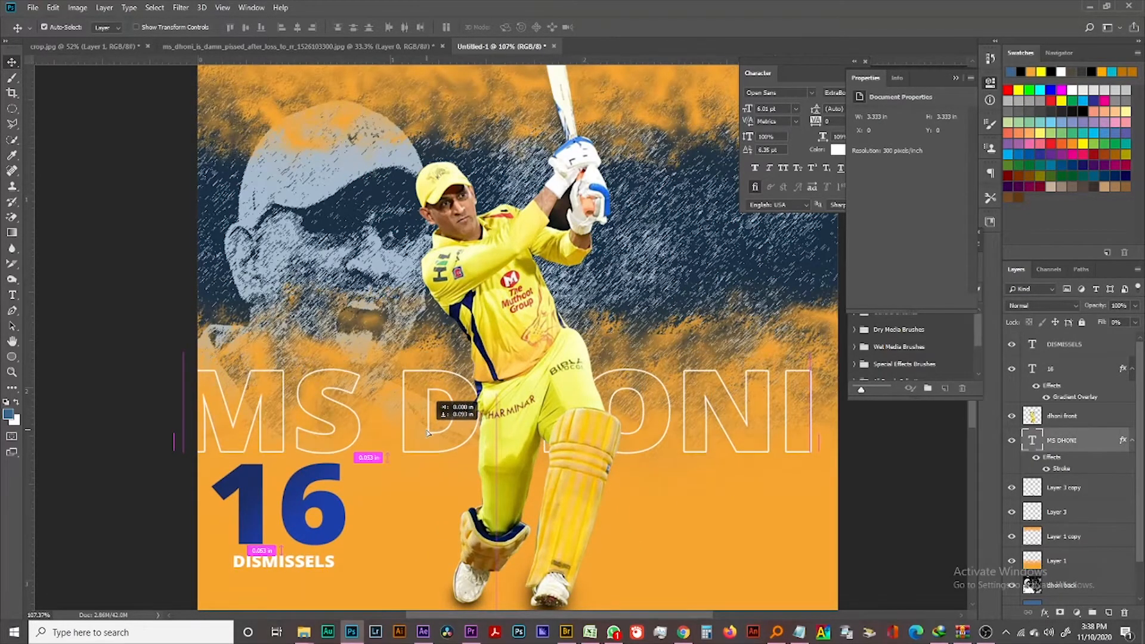
{"action": "left_click", "coordinate": [706, 520]}
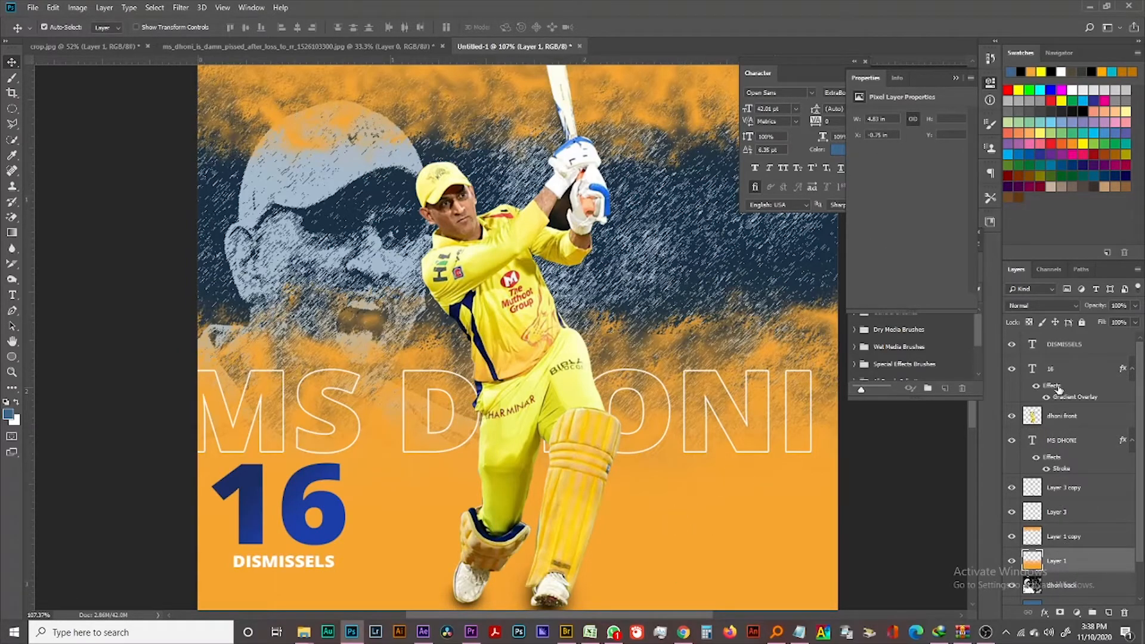
Step: Set the size of the white stroke on the "MS DHONI" text layer to 3 px
{"action": "left_click", "coordinate": [1055, 388]}
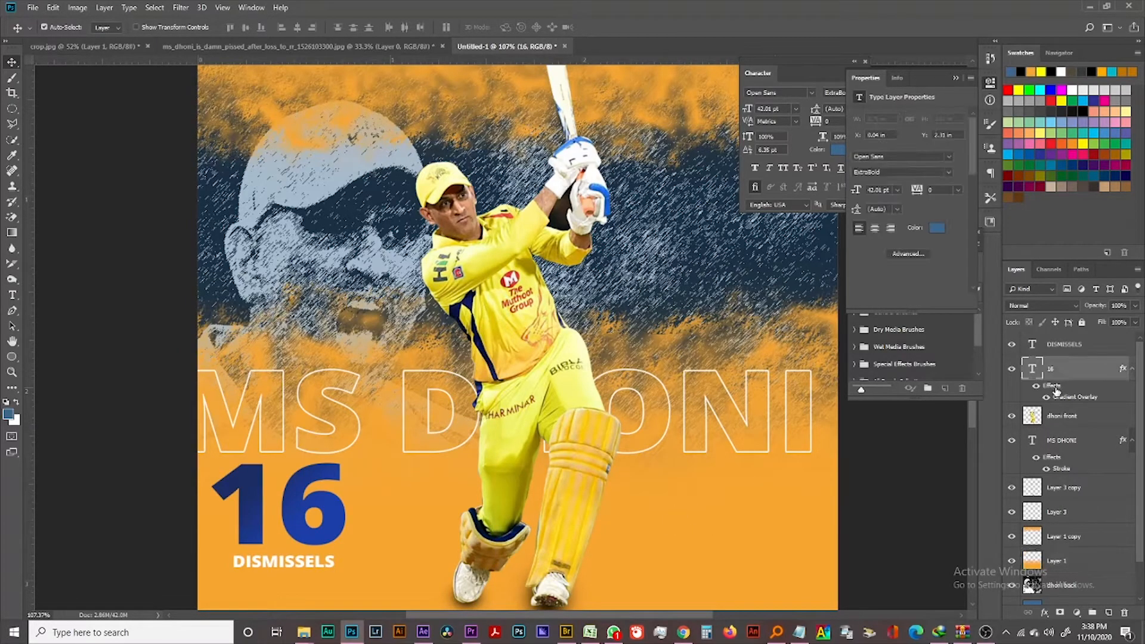
{"action": "scroll", "coordinate": [1060, 424], "scroll_direction": "down", "scroll_amount": 1}
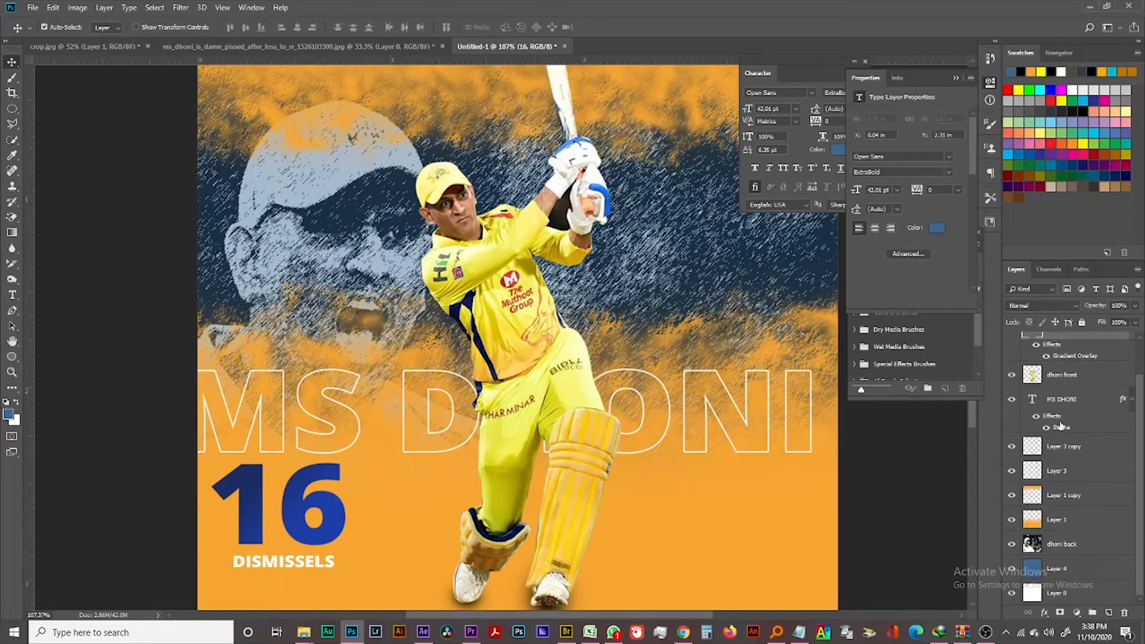
{"action": "double_click", "coordinate": [1061, 427]}
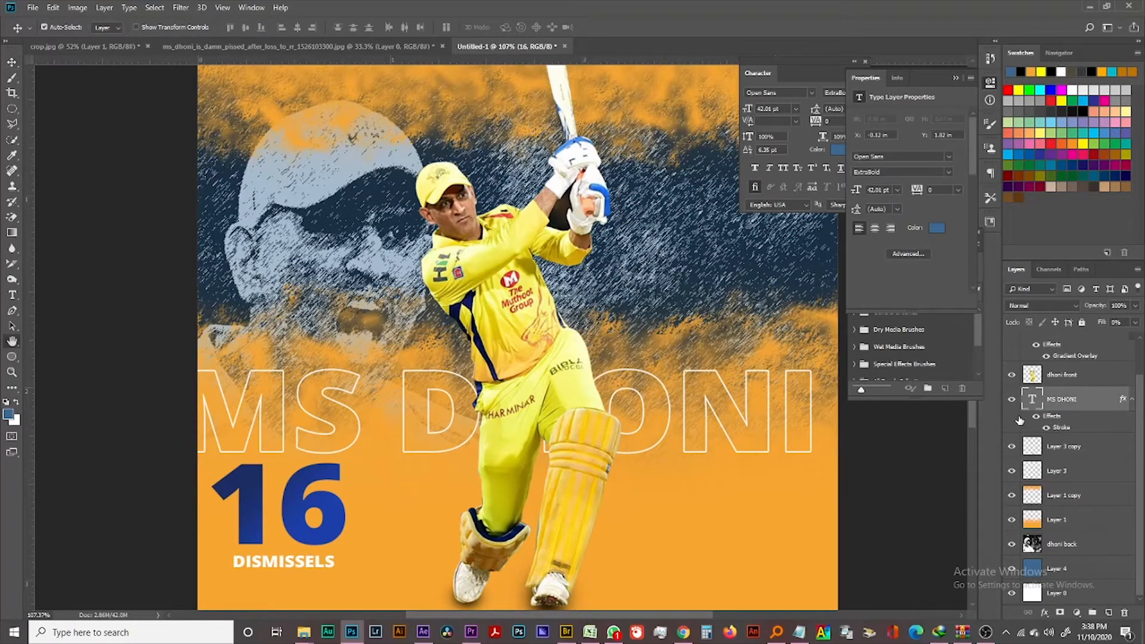
{"action": "key", "text": "Up"}
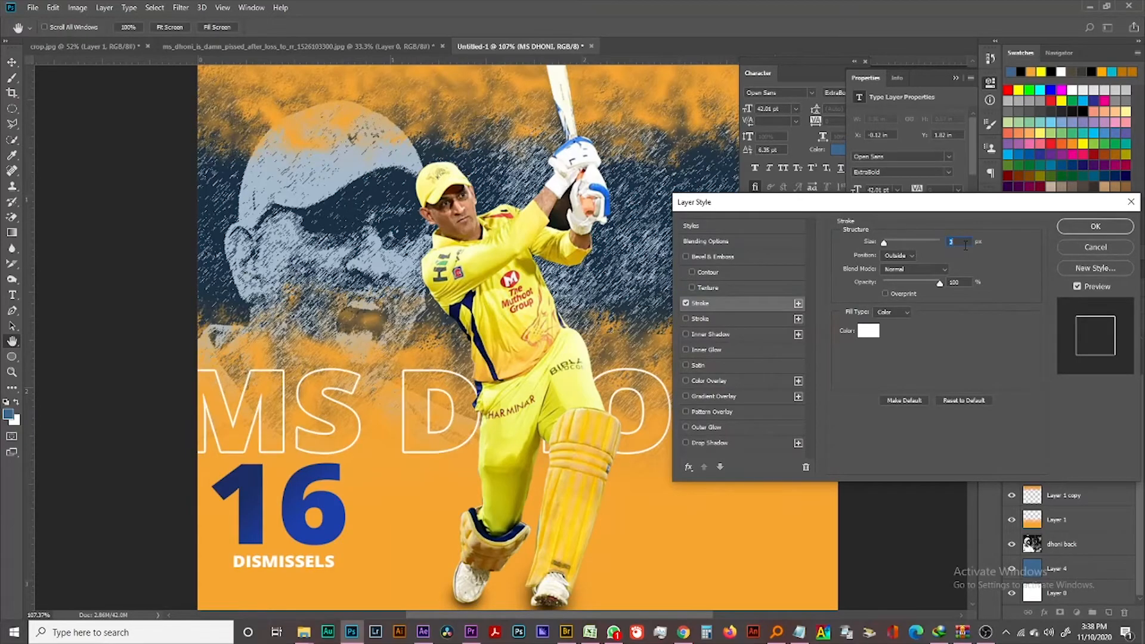
{"action": "left_click", "coordinate": [1094, 226]}
{"action": "left_click", "coordinate": [829, 504]}
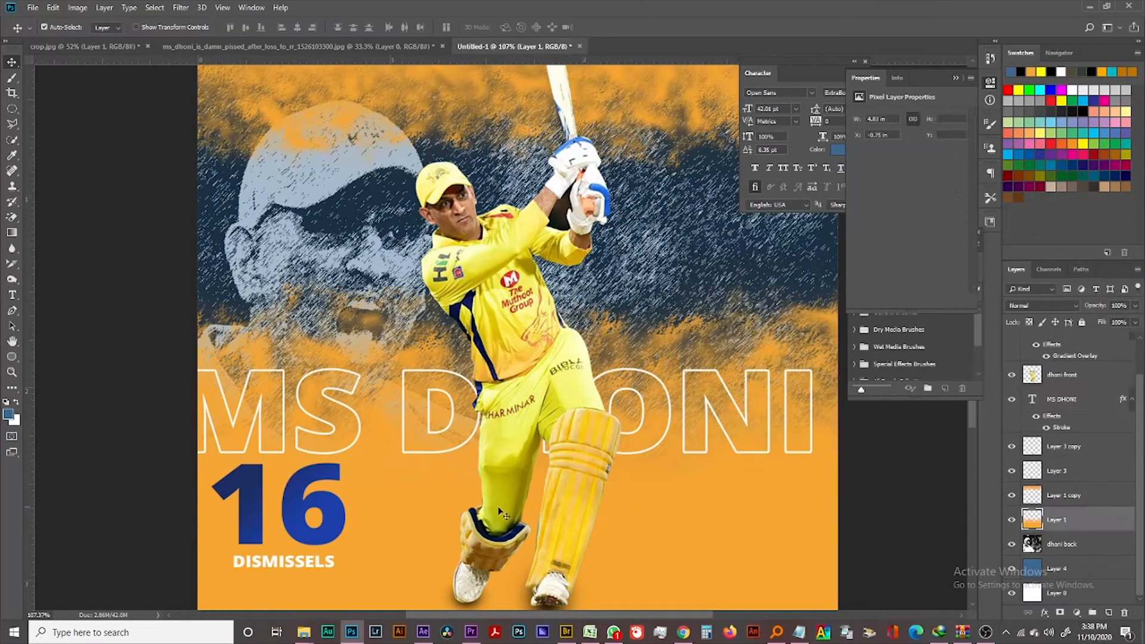
Step: Add a layer mask to Layer 1 and paint black grunge-brush specks into the lower orange area on both sides of the batsman
{"action": "scroll", "coordinate": [453, 513], "scroll_direction": "down", "scroll_amount": 1}
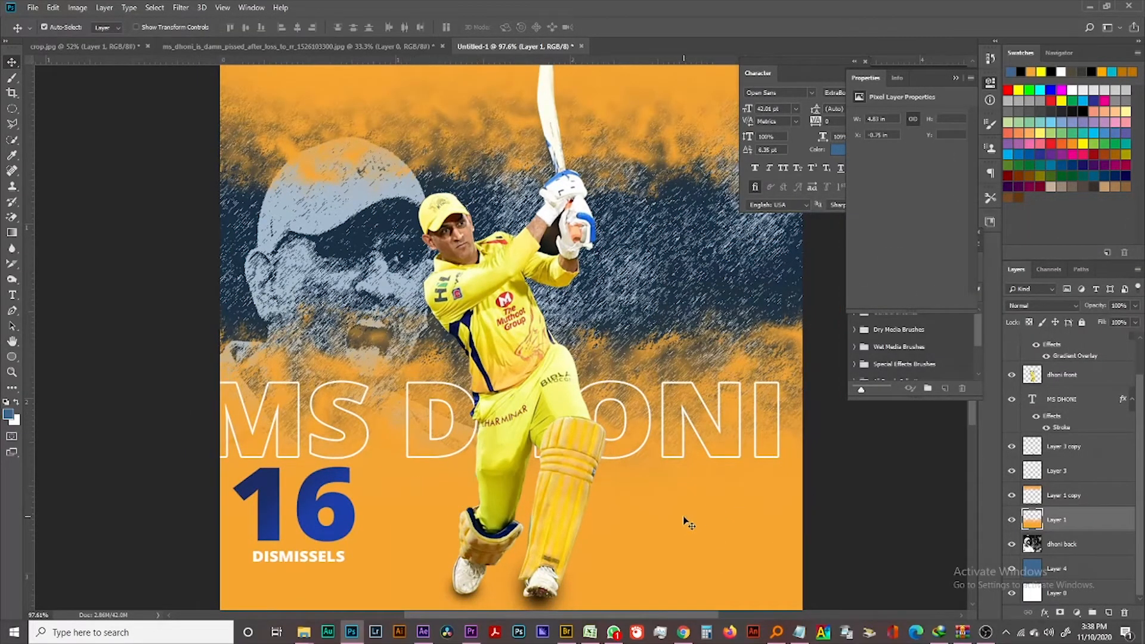
{"action": "left_click", "coordinate": [1059, 613]}
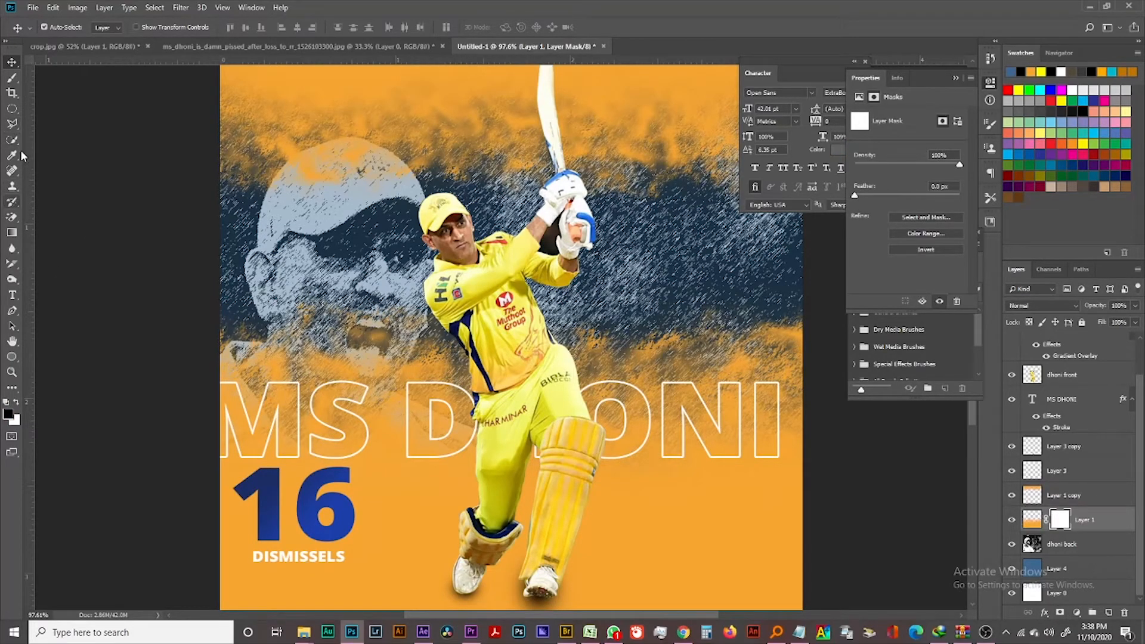
{"action": "left_click", "coordinate": [12, 77]}
{"action": "right_click", "coordinate": [453, 325]}
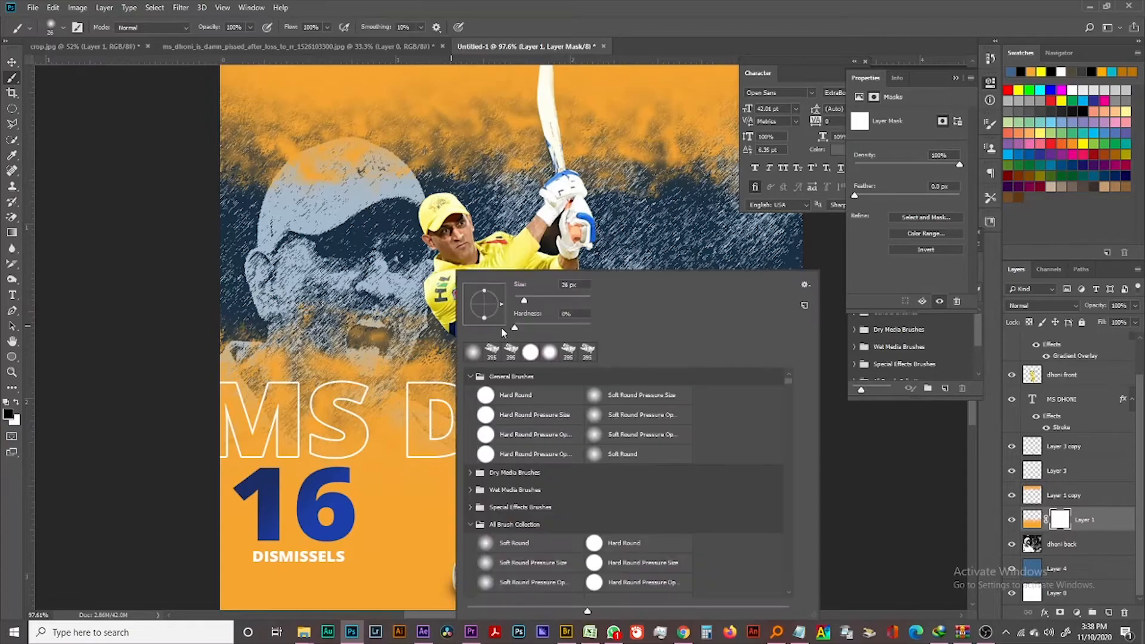
{"action": "left_click", "coordinate": [493, 352]}
{"action": "left_click", "coordinate": [421, 516]}
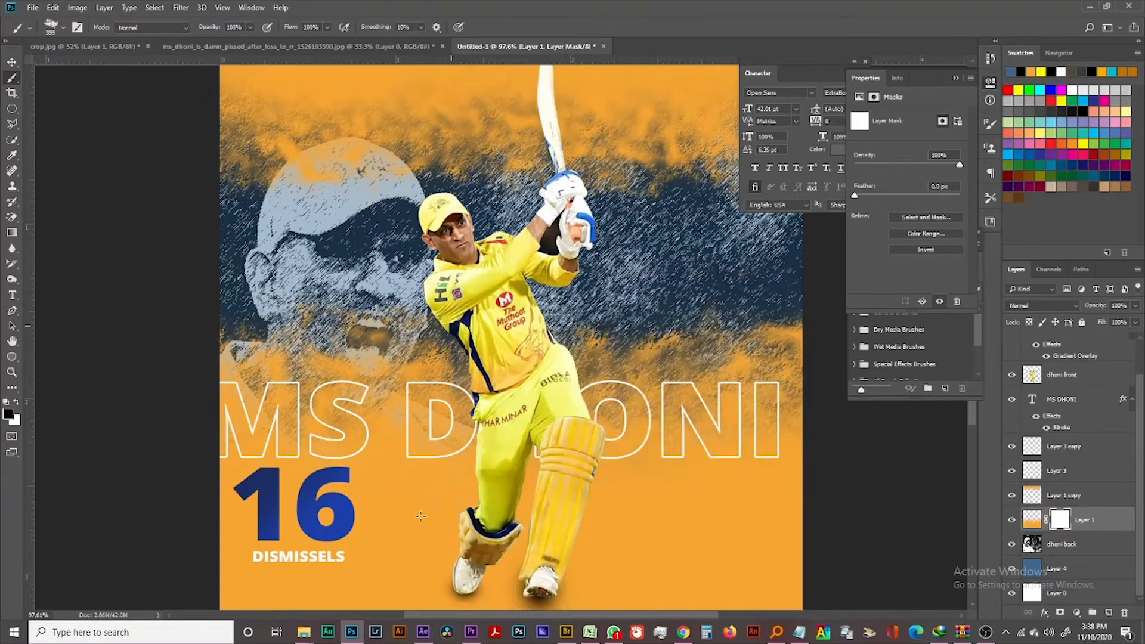
{"action": "left_click_drag", "start_coordinate": [421, 516], "coordinate": [427, 526]}
{"action": "mouse_move", "coordinate": [677, 551]}
{"action": "left_mouse_down"}
{"action": "mouse_move", "coordinate": [724, 566]}
{"action": "mouse_move", "coordinate": [758, 529]}
{"action": "left_mouse_up"}
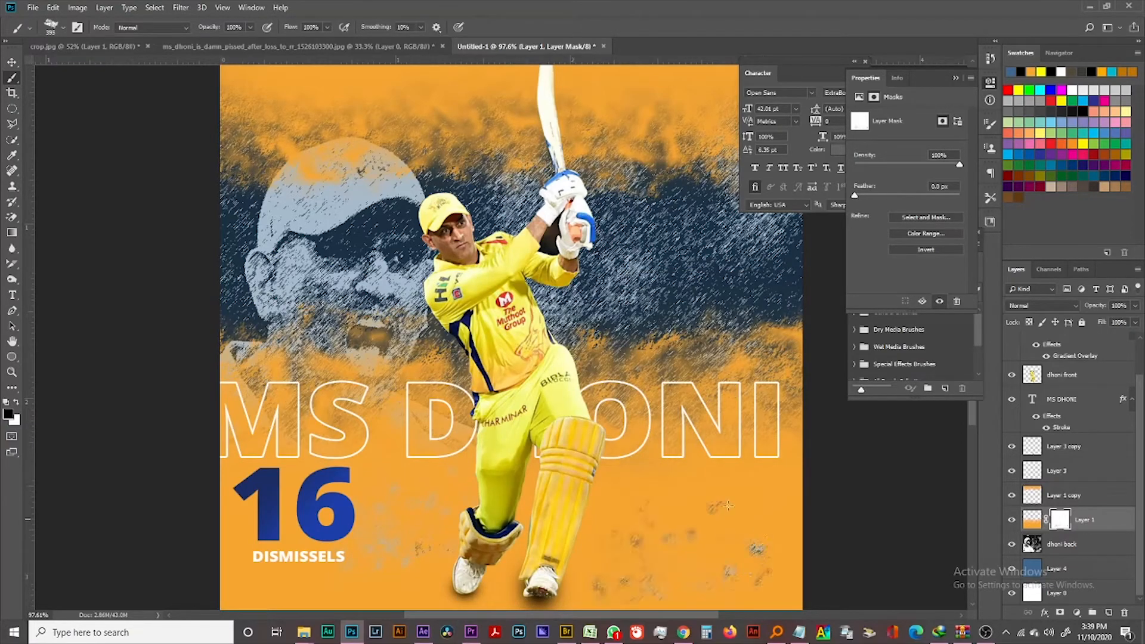
{"action": "left_click", "coordinate": [757, 428]}
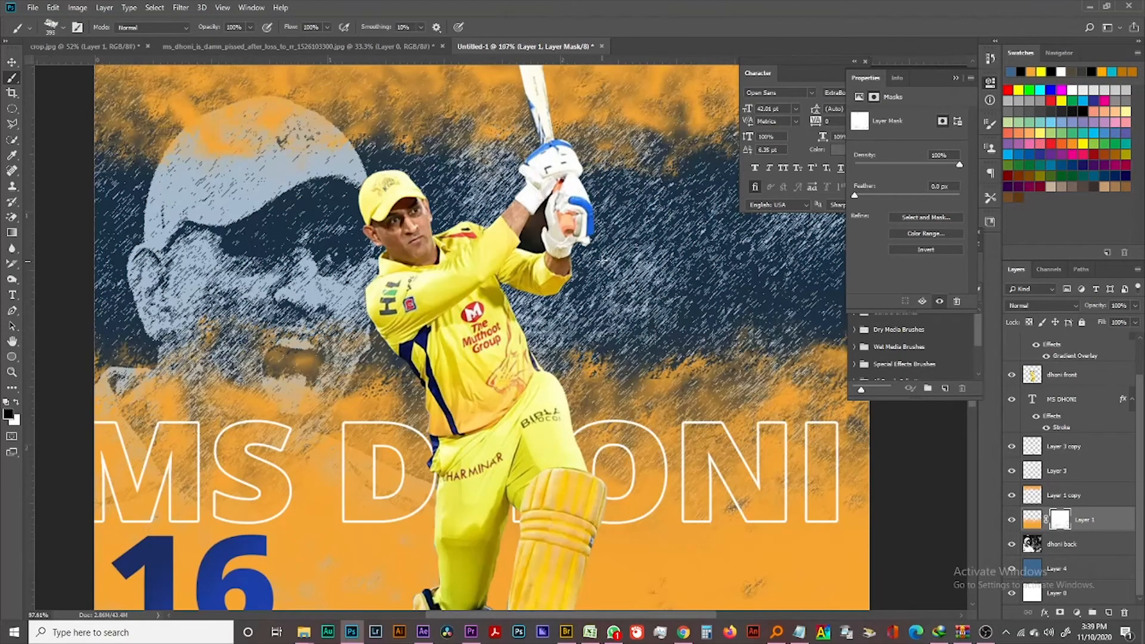
Step: Add a layer mask to Layer 1 copy and paint black textured specks into the upper orange area
{"action": "scroll", "coordinate": [454, 254], "scroll_direction": "down", "scroll_amount": 2}
{"action": "left_click", "coordinate": [1074, 495]}
{"action": "left_click", "coordinate": [1060, 613]}
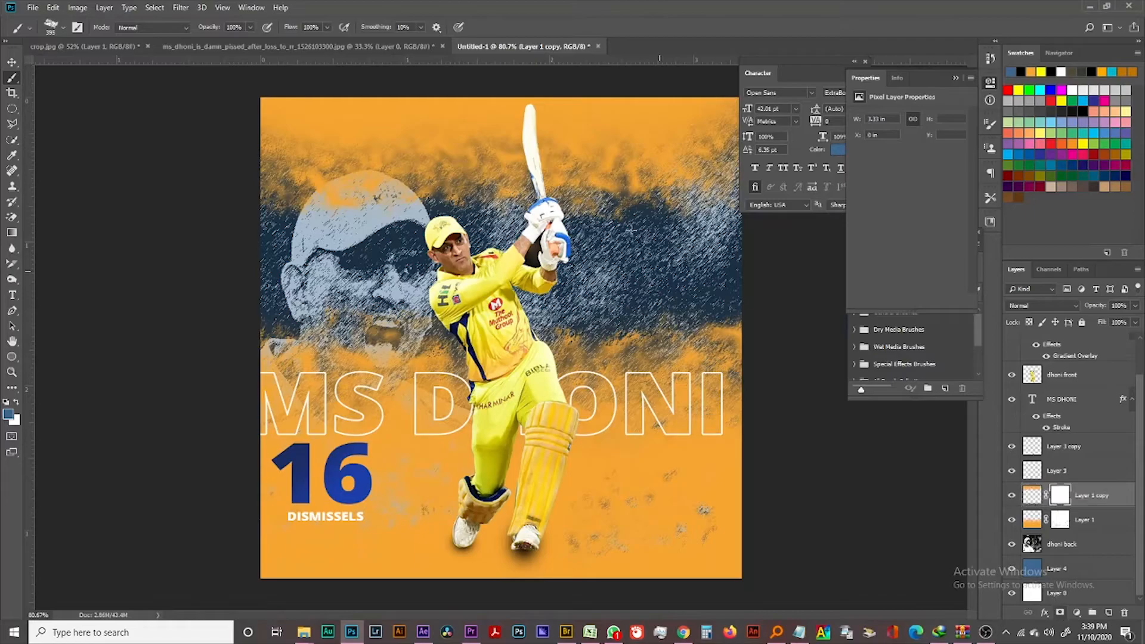
{"action": "key", "text": "d"}
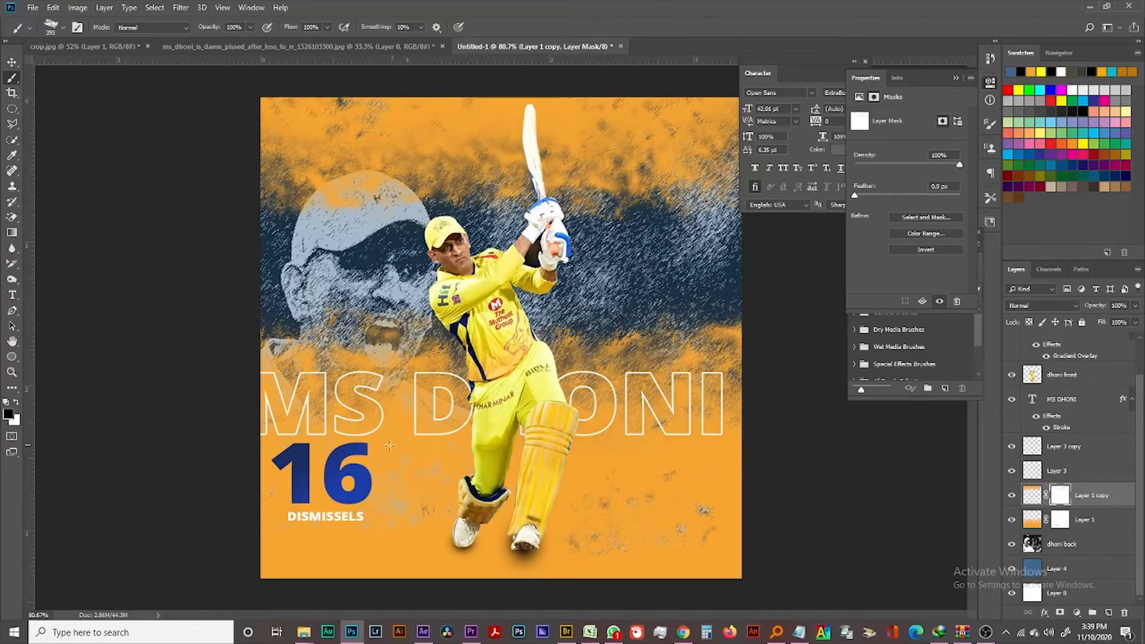
Step: Dab blue textured brush specks directly on Layer 1 along the poster's lower edge
{"action": "left_click", "coordinate": [1035, 518]}
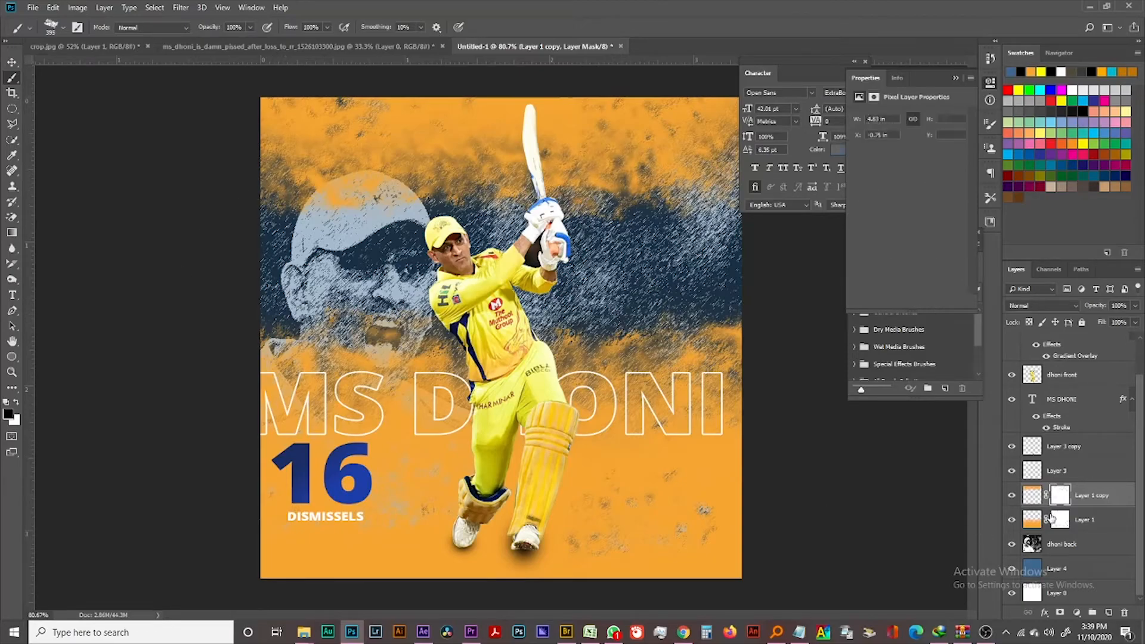
{"action": "left_click", "coordinate": [301, 566]}
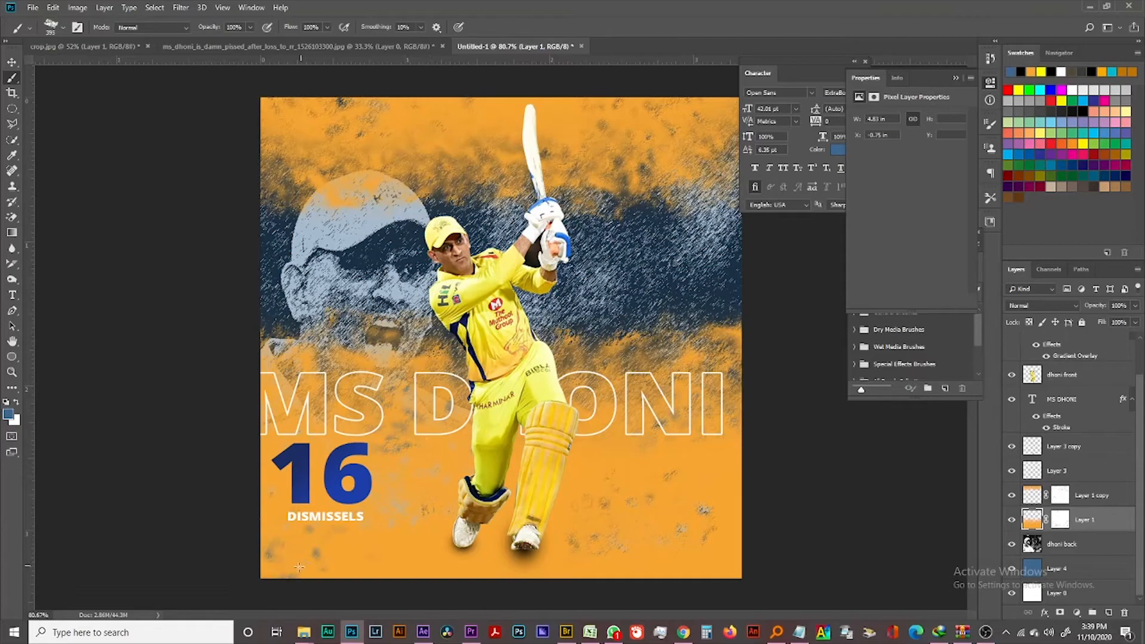
{"action": "left_click", "coordinate": [416, 587]}
{"action": "left_click", "coordinate": [562, 596]}
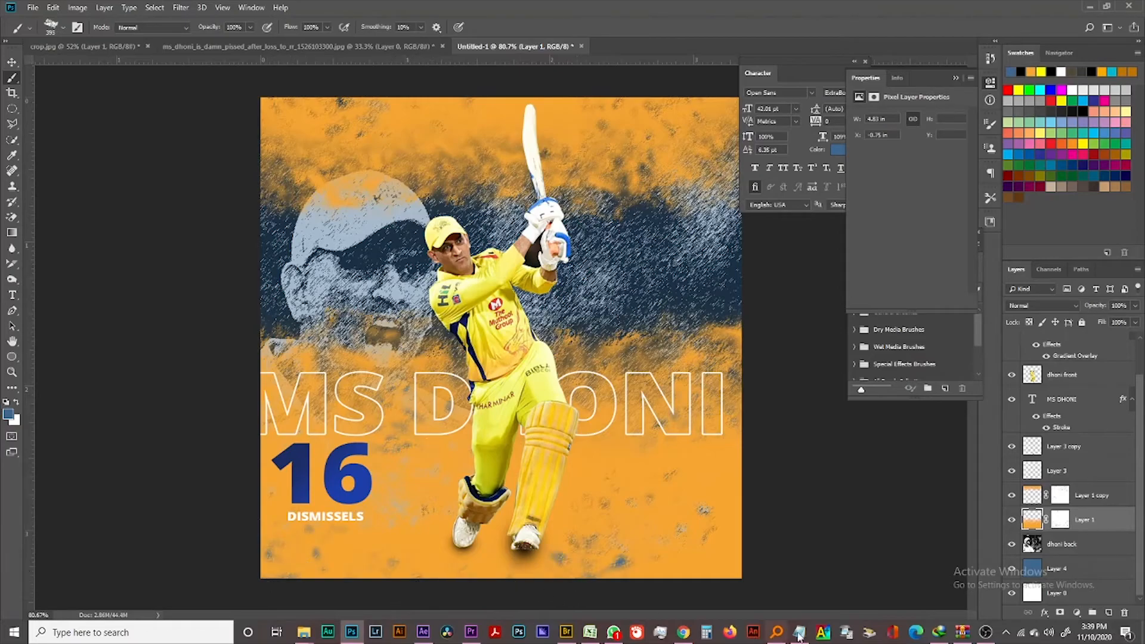
{"action": "left_click", "coordinate": [12, 62]}
{"action": "left_click", "coordinate": [232, 268]}
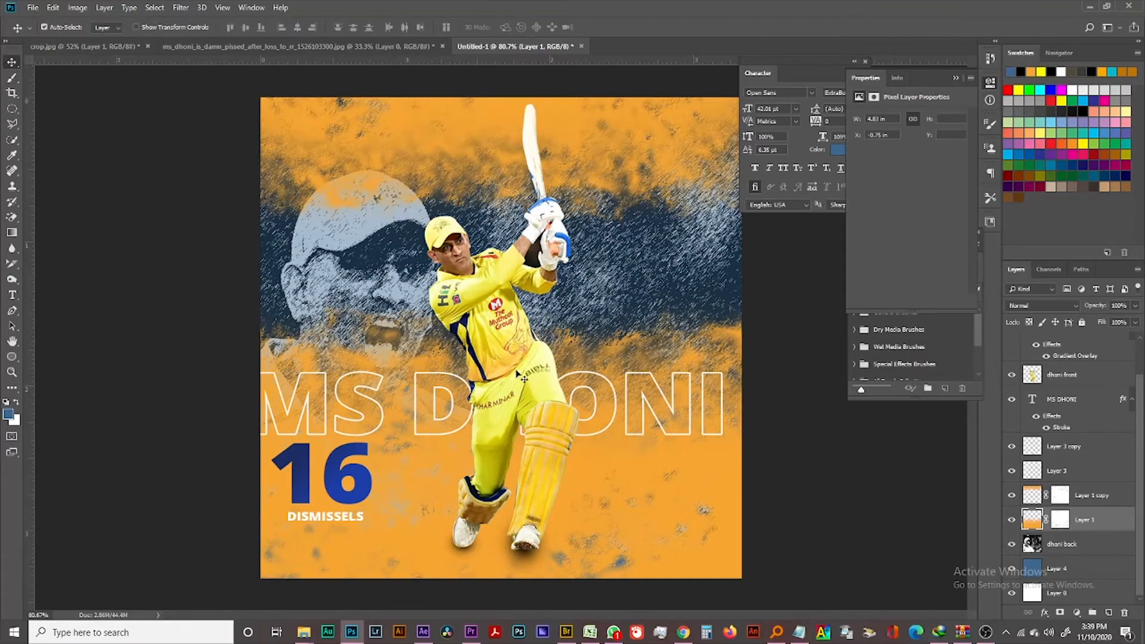
{"action": "scroll", "coordinate": [412, 345], "scroll_direction": "down", "scroll_amount": 3}
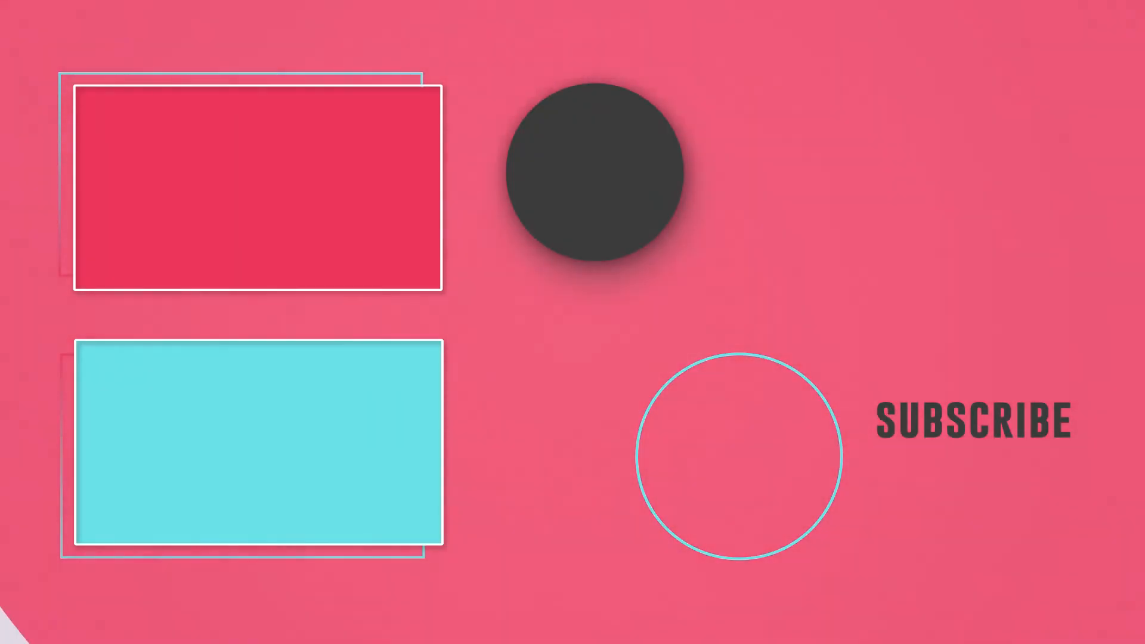